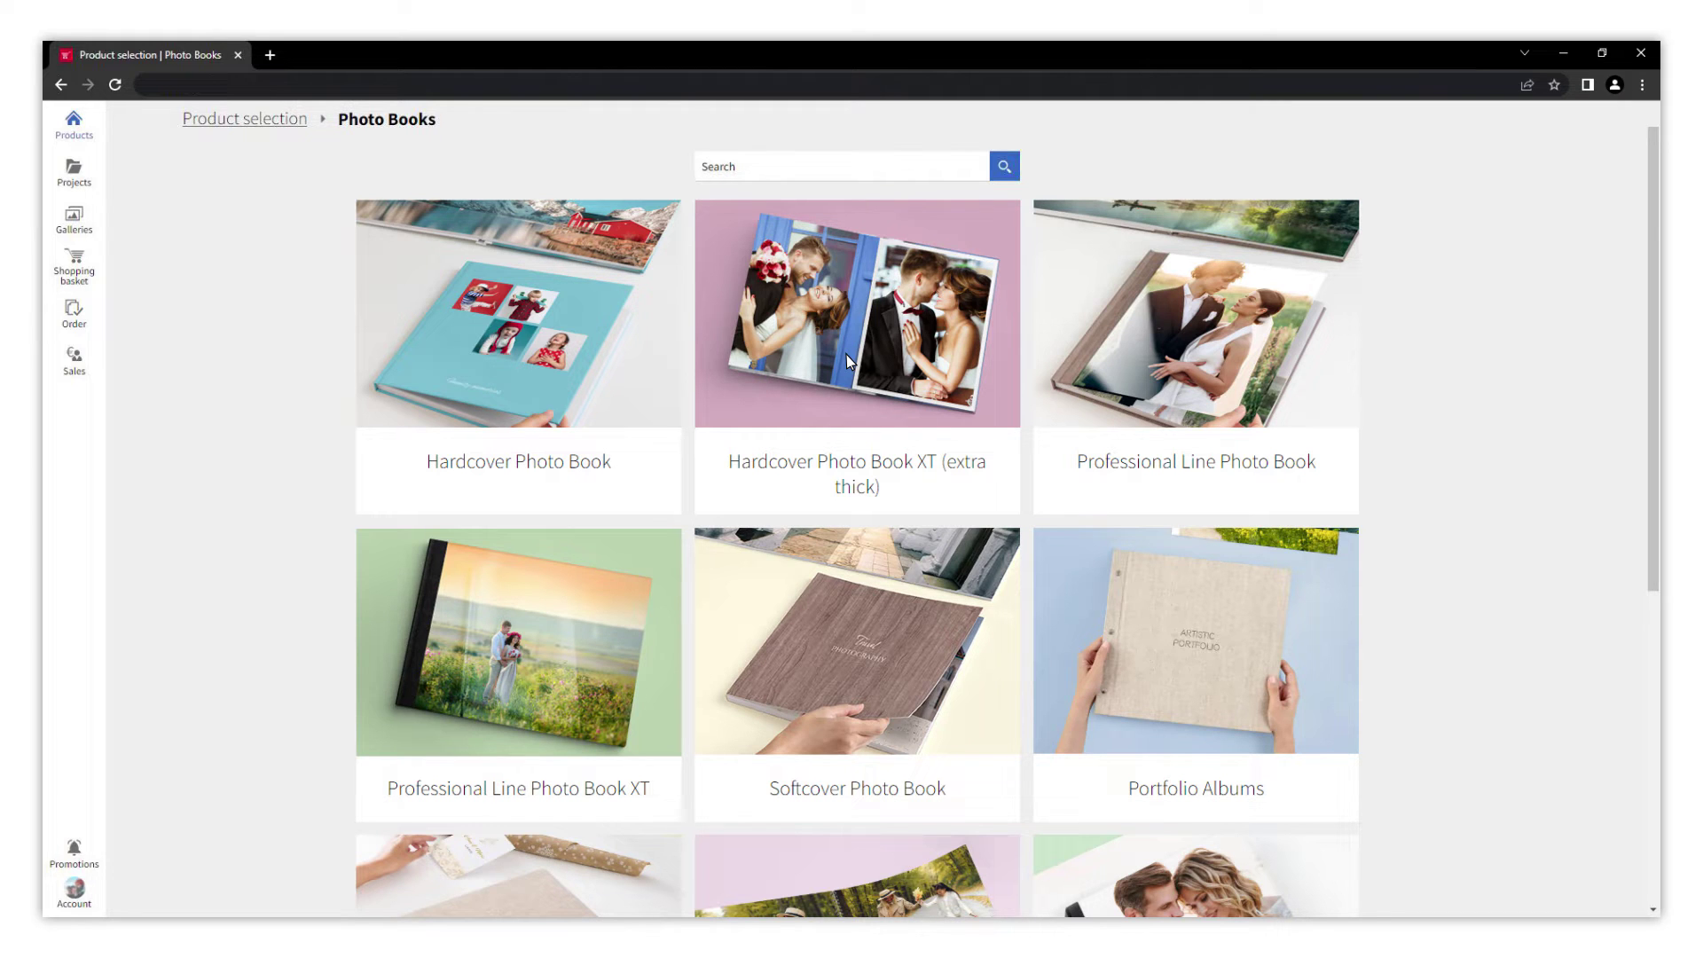
# - Choose the 40 x 30 Professional Line Photo Book with an acrylic and leatherette cover and start designing it
pyautogui.click(1208, 358)
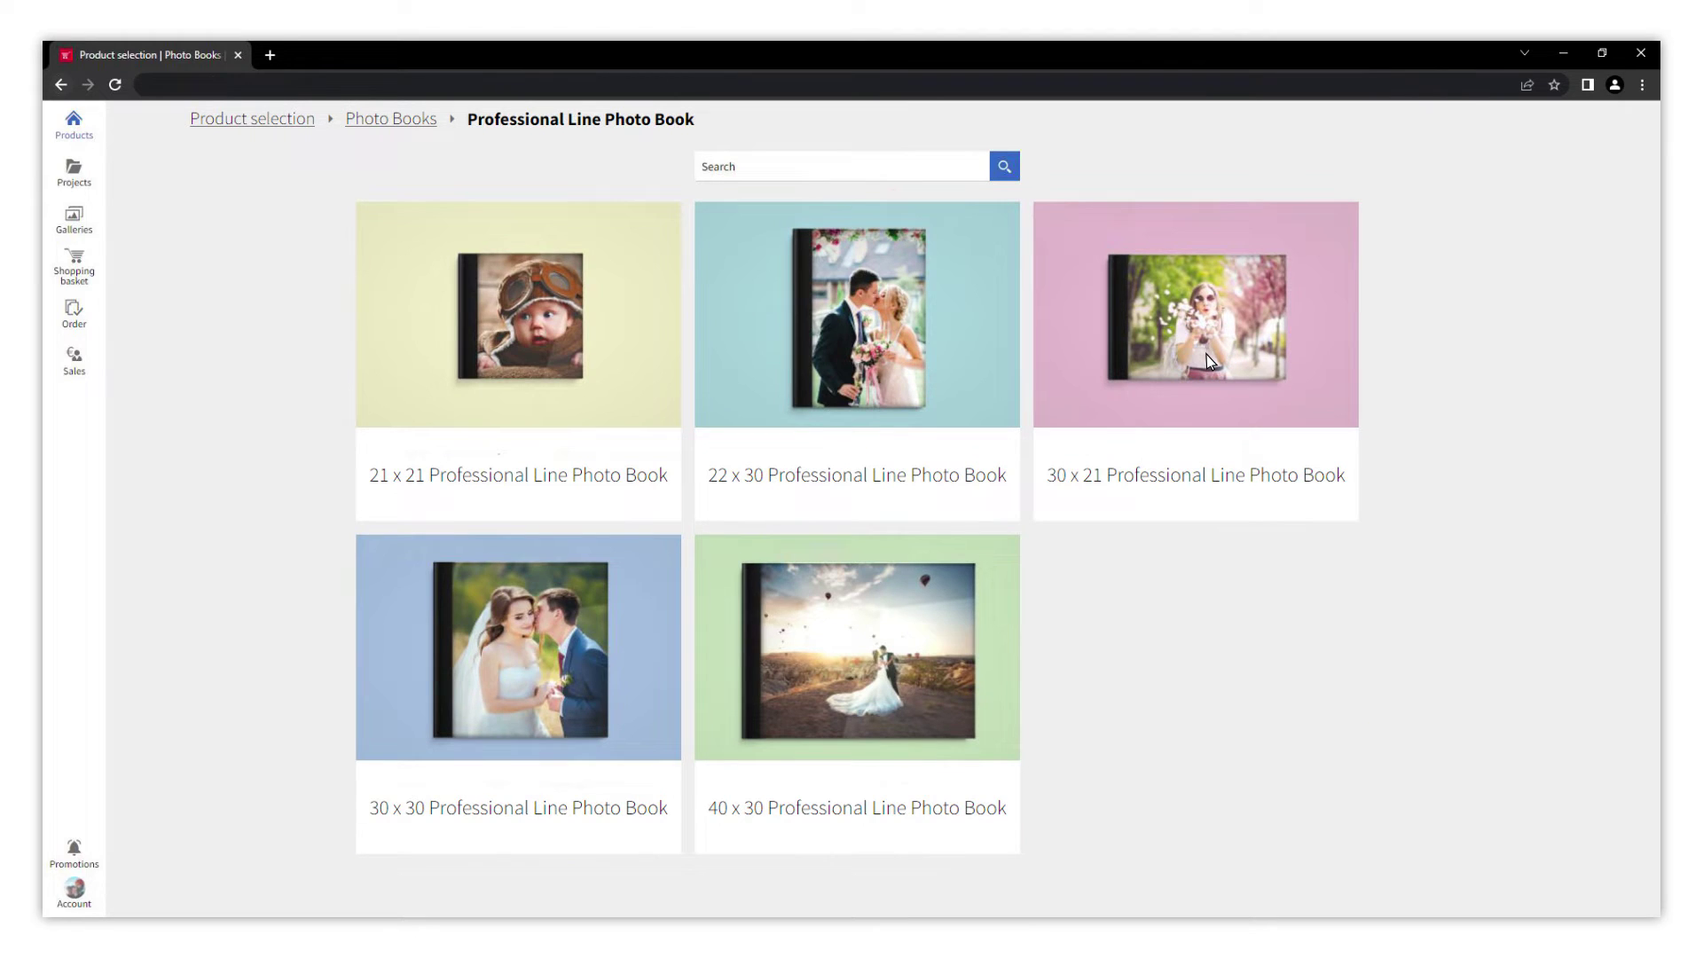
pyautogui.click(983, 567)
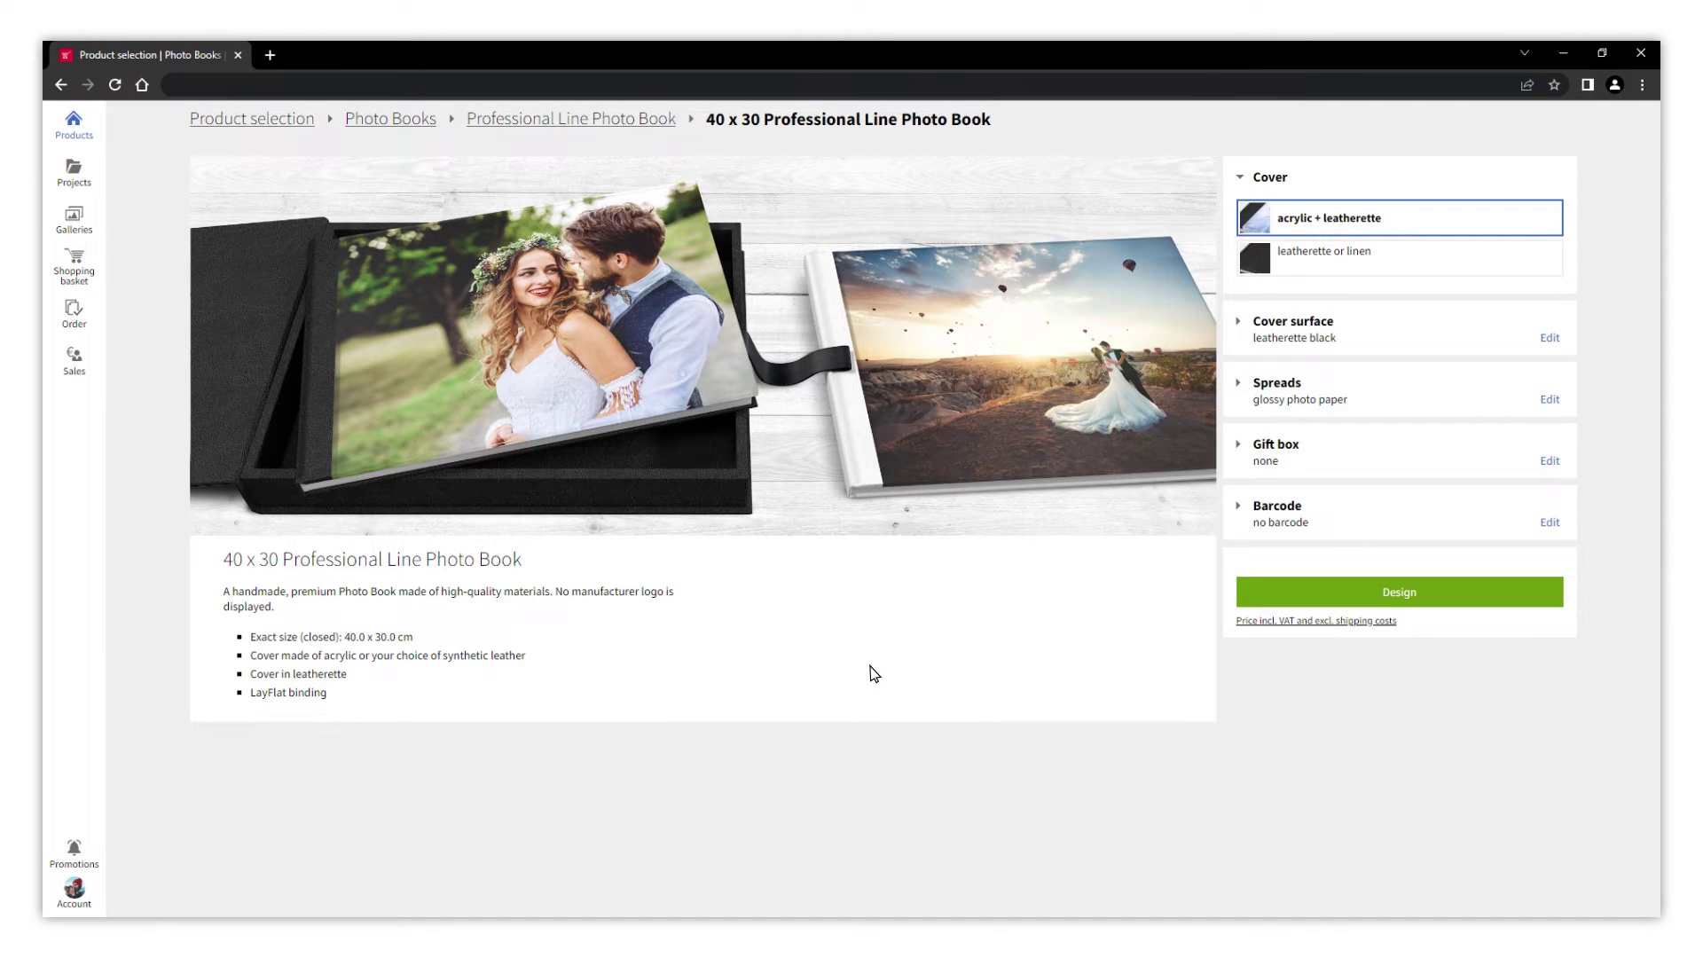
pyautogui.click(1439, 591)
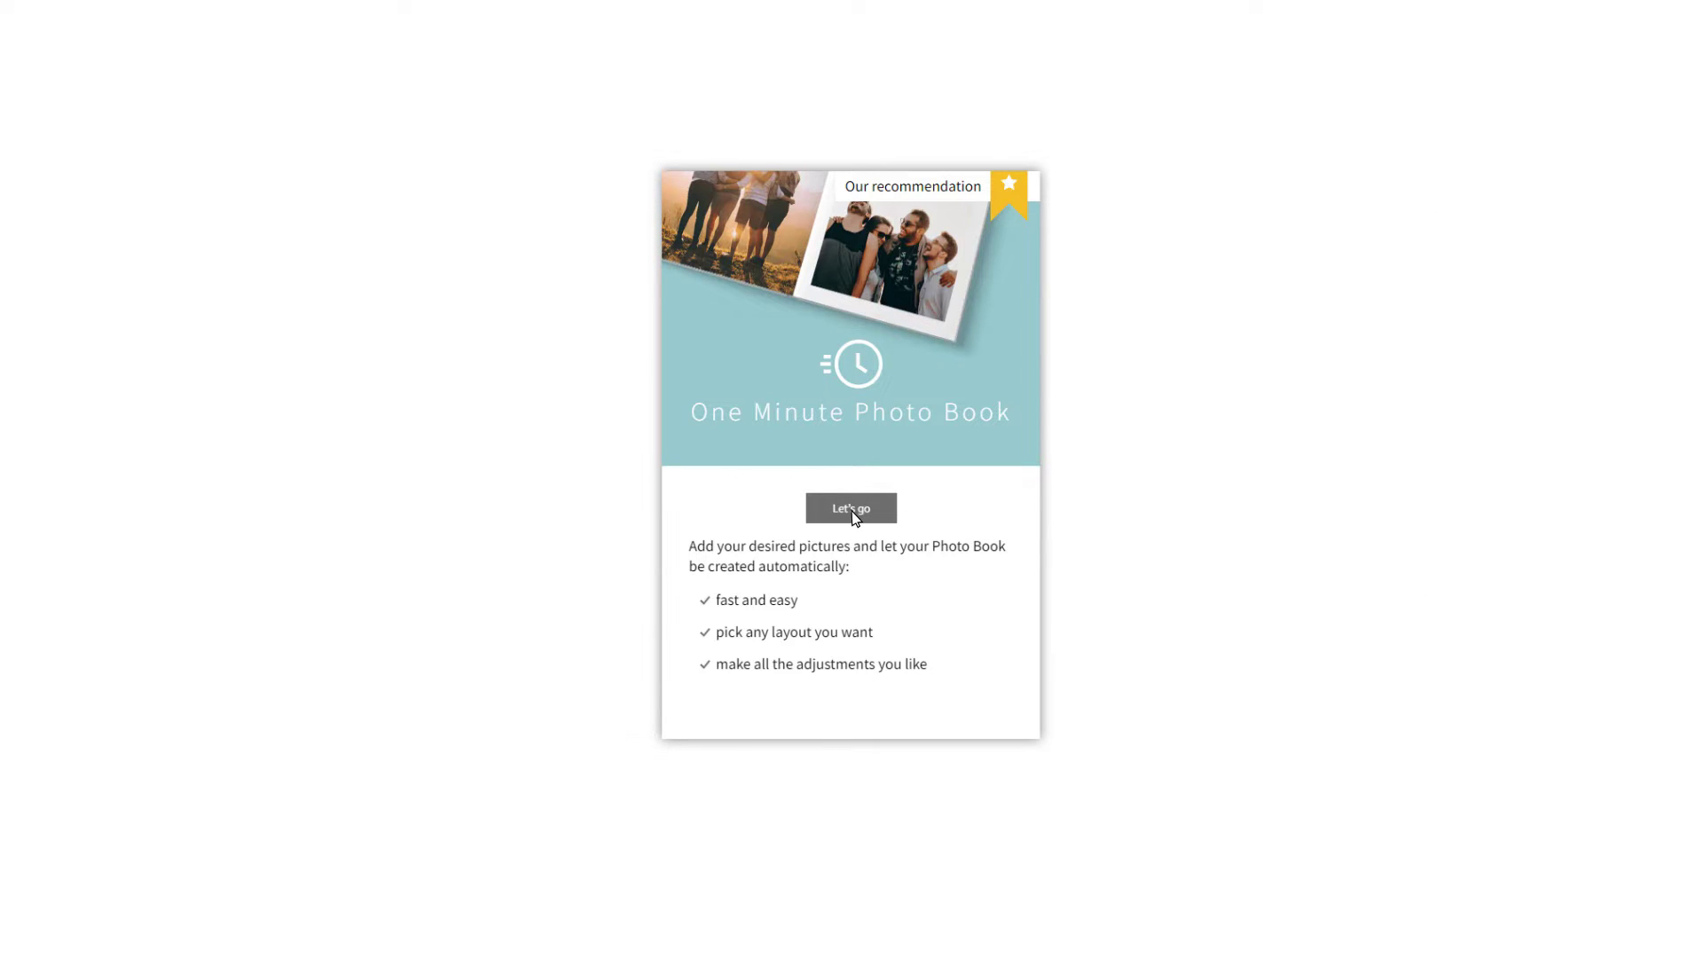
# - Generate a One Minute Photo Book with the Small Margins design, the listed wedding images and 36 pages
pyautogui.click(852, 511)
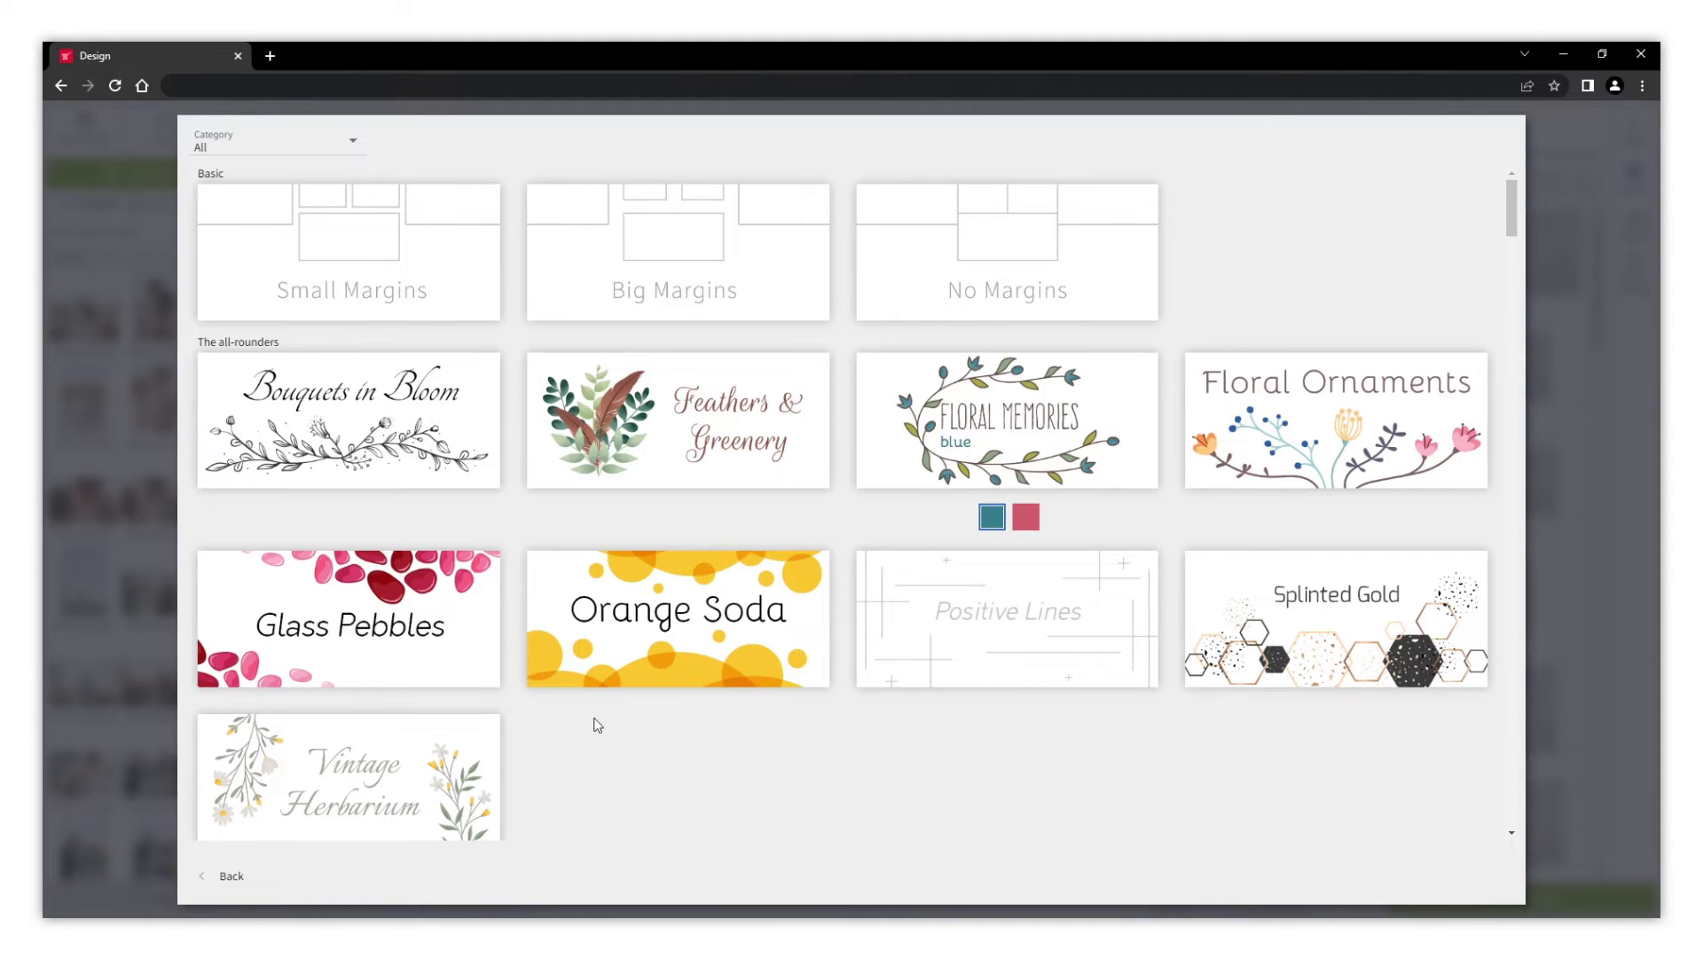
pyautogui.click(343, 293)
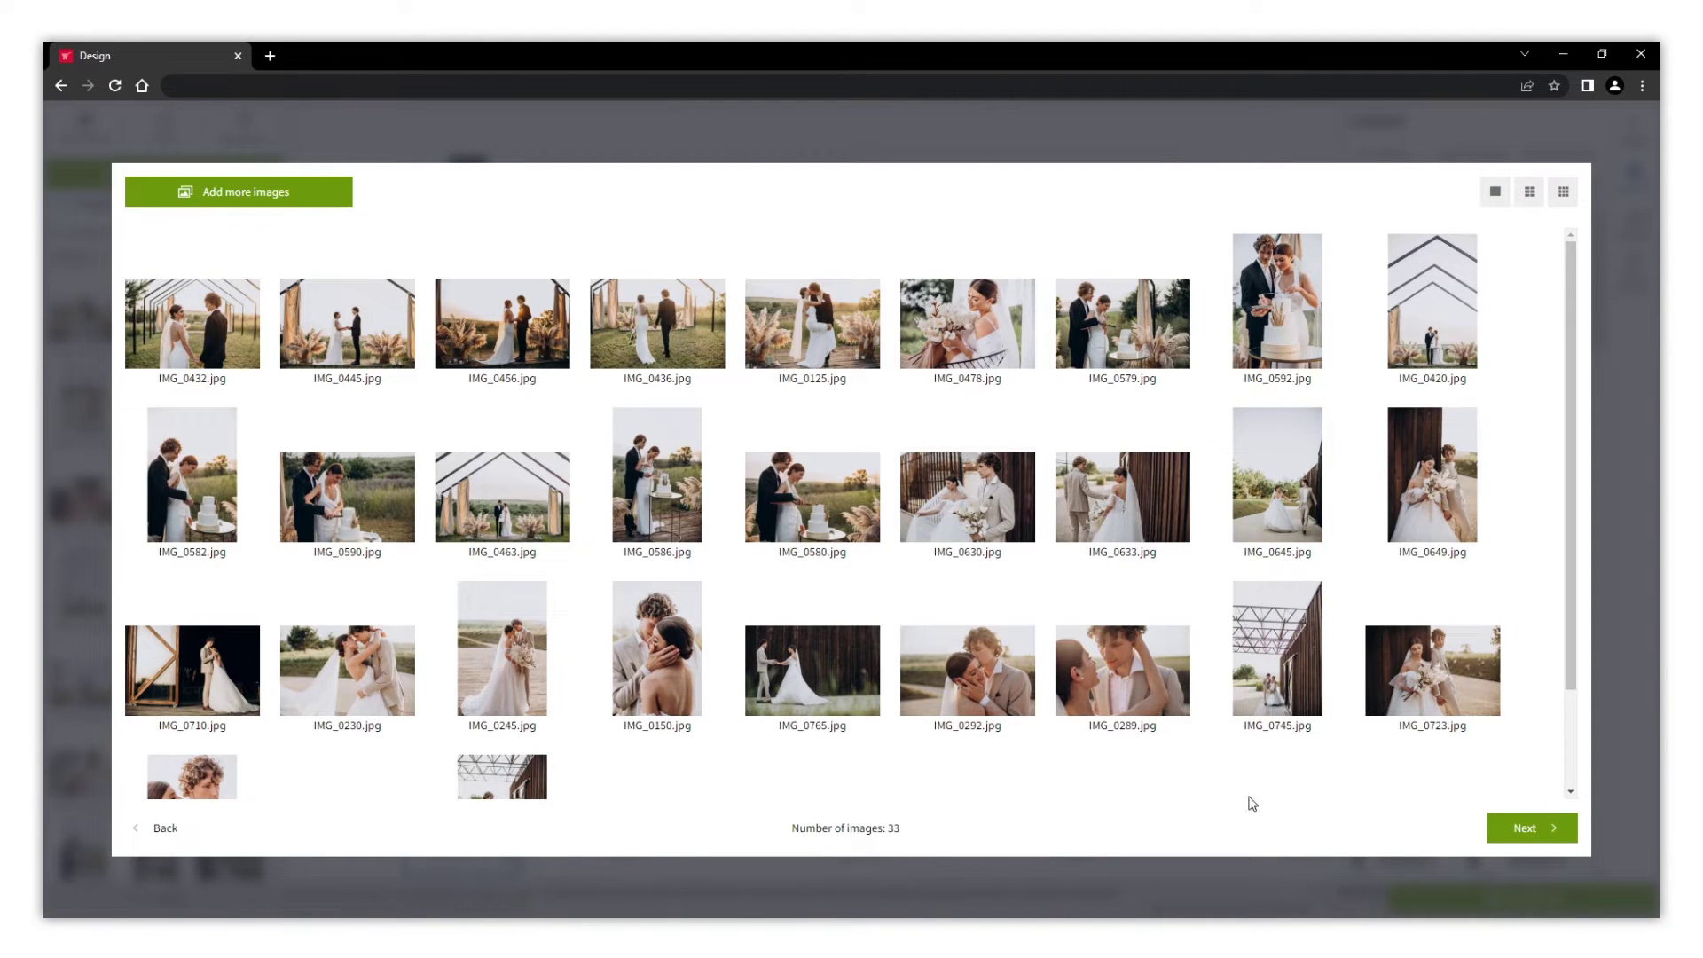
pyautogui.click(1502, 830)
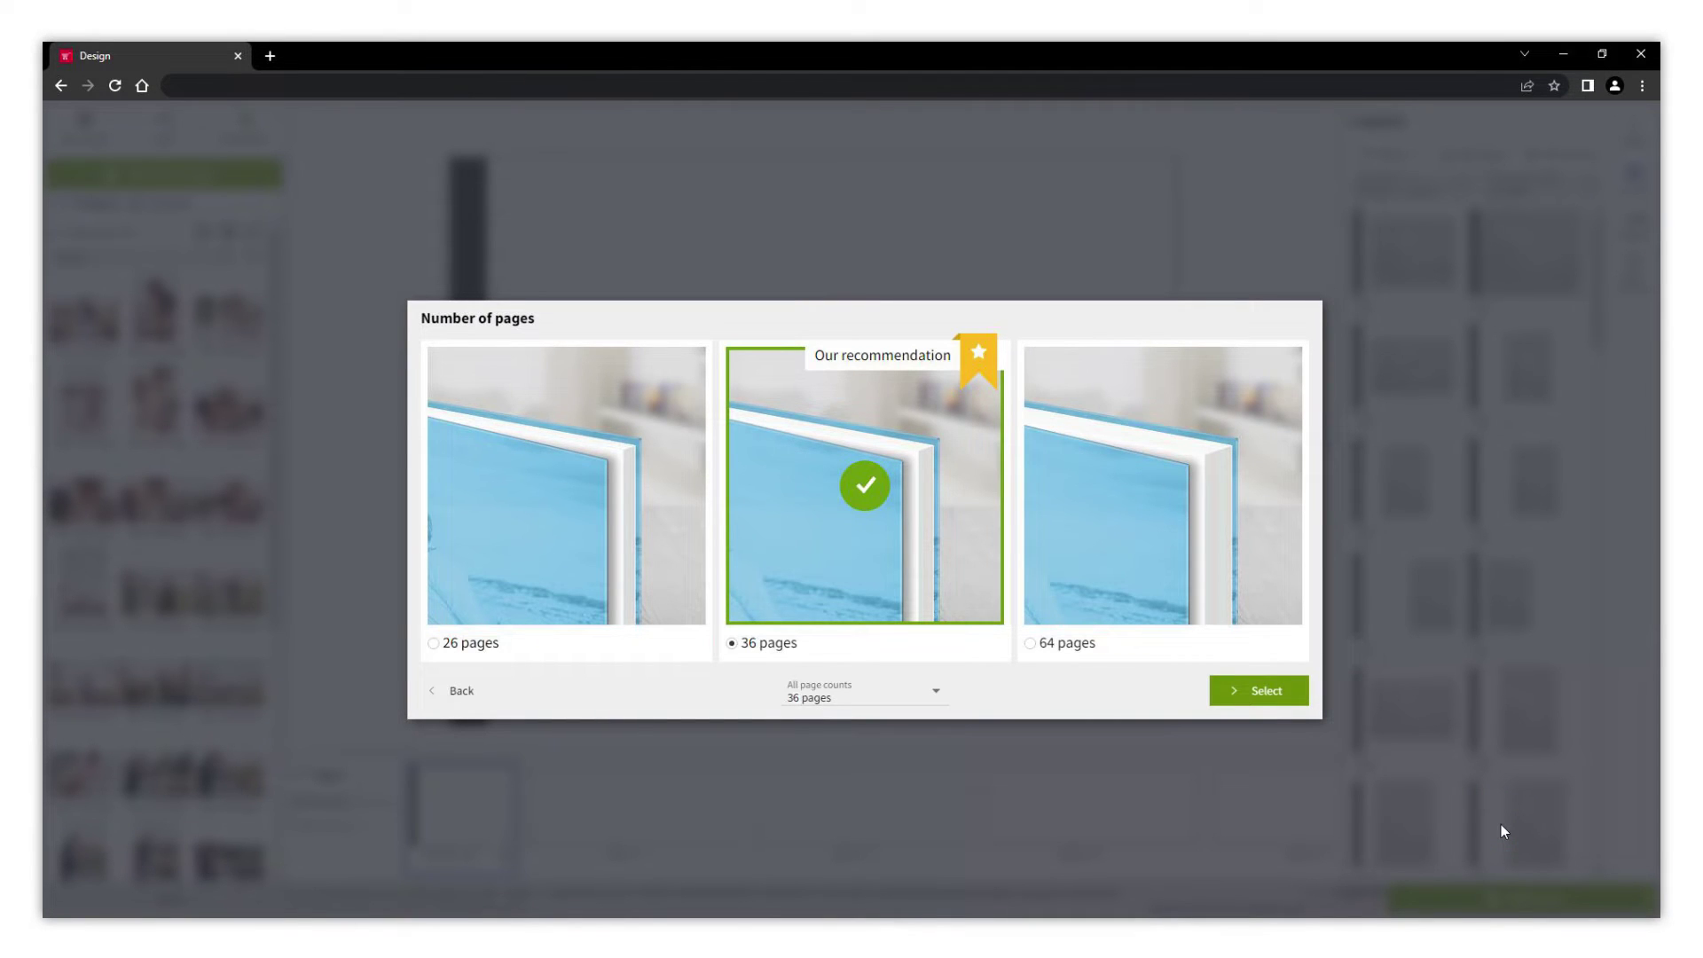
pyautogui.click(1268, 691)
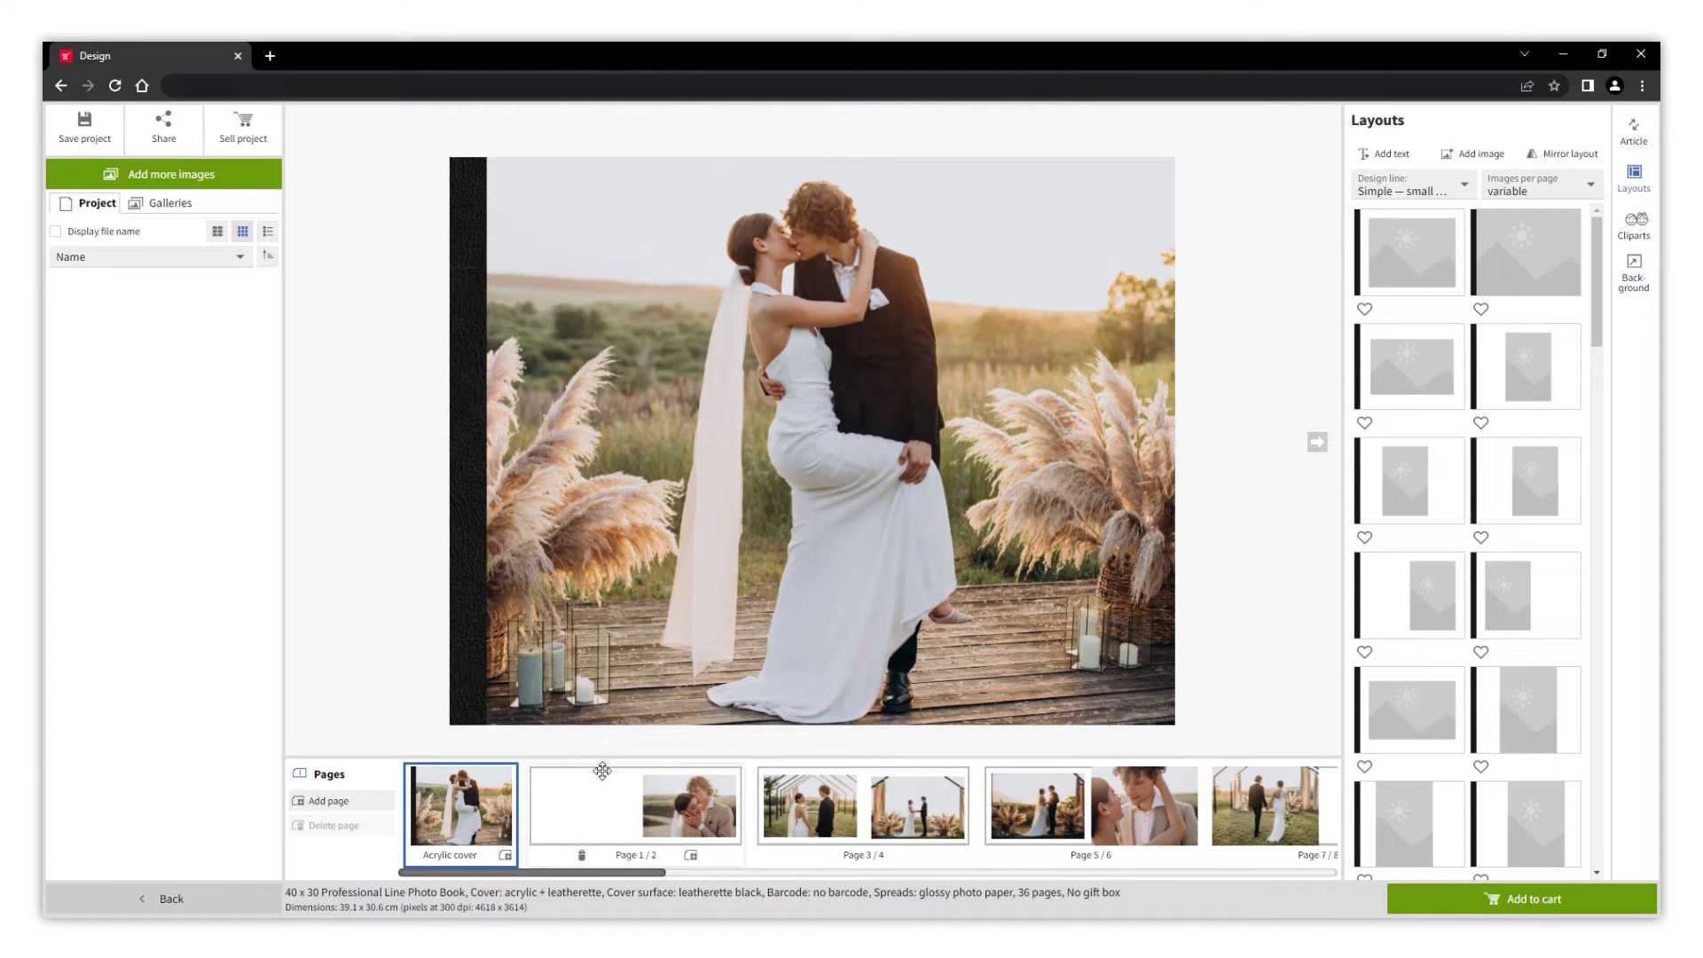
# - Review the spreads for pages 1/2, 3/4 and 5/6 and view the images in the available galleries
pyautogui.click(604, 776)
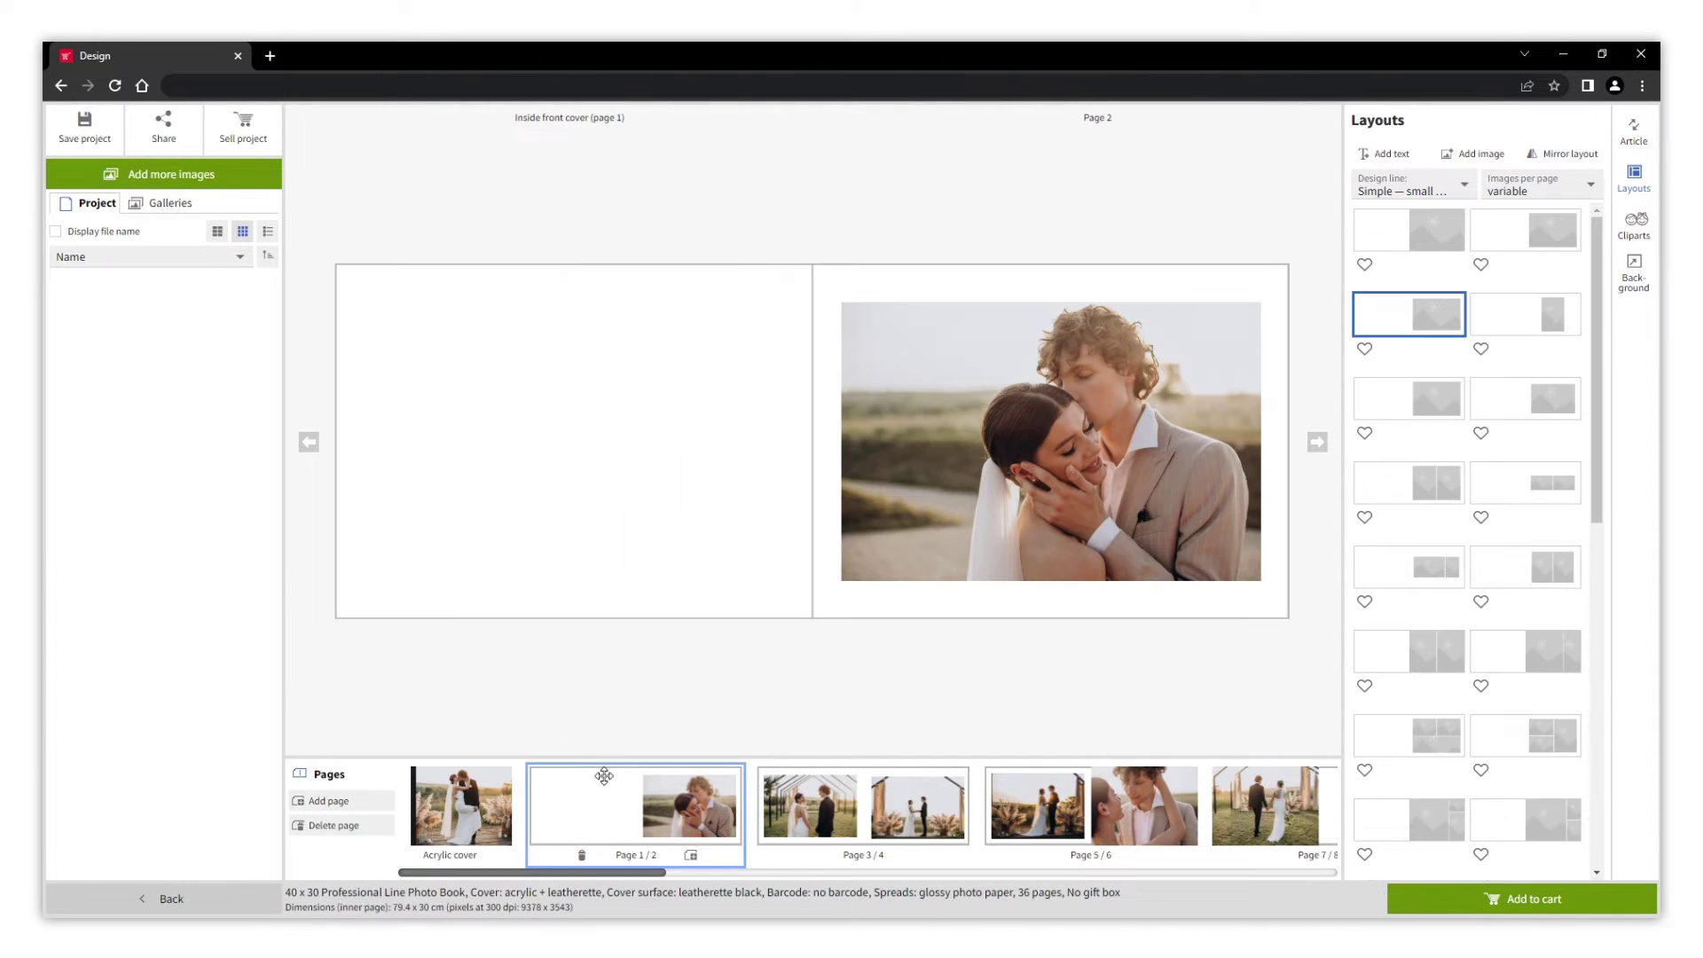
pyautogui.click(795, 808)
pyautogui.click(1028, 817)
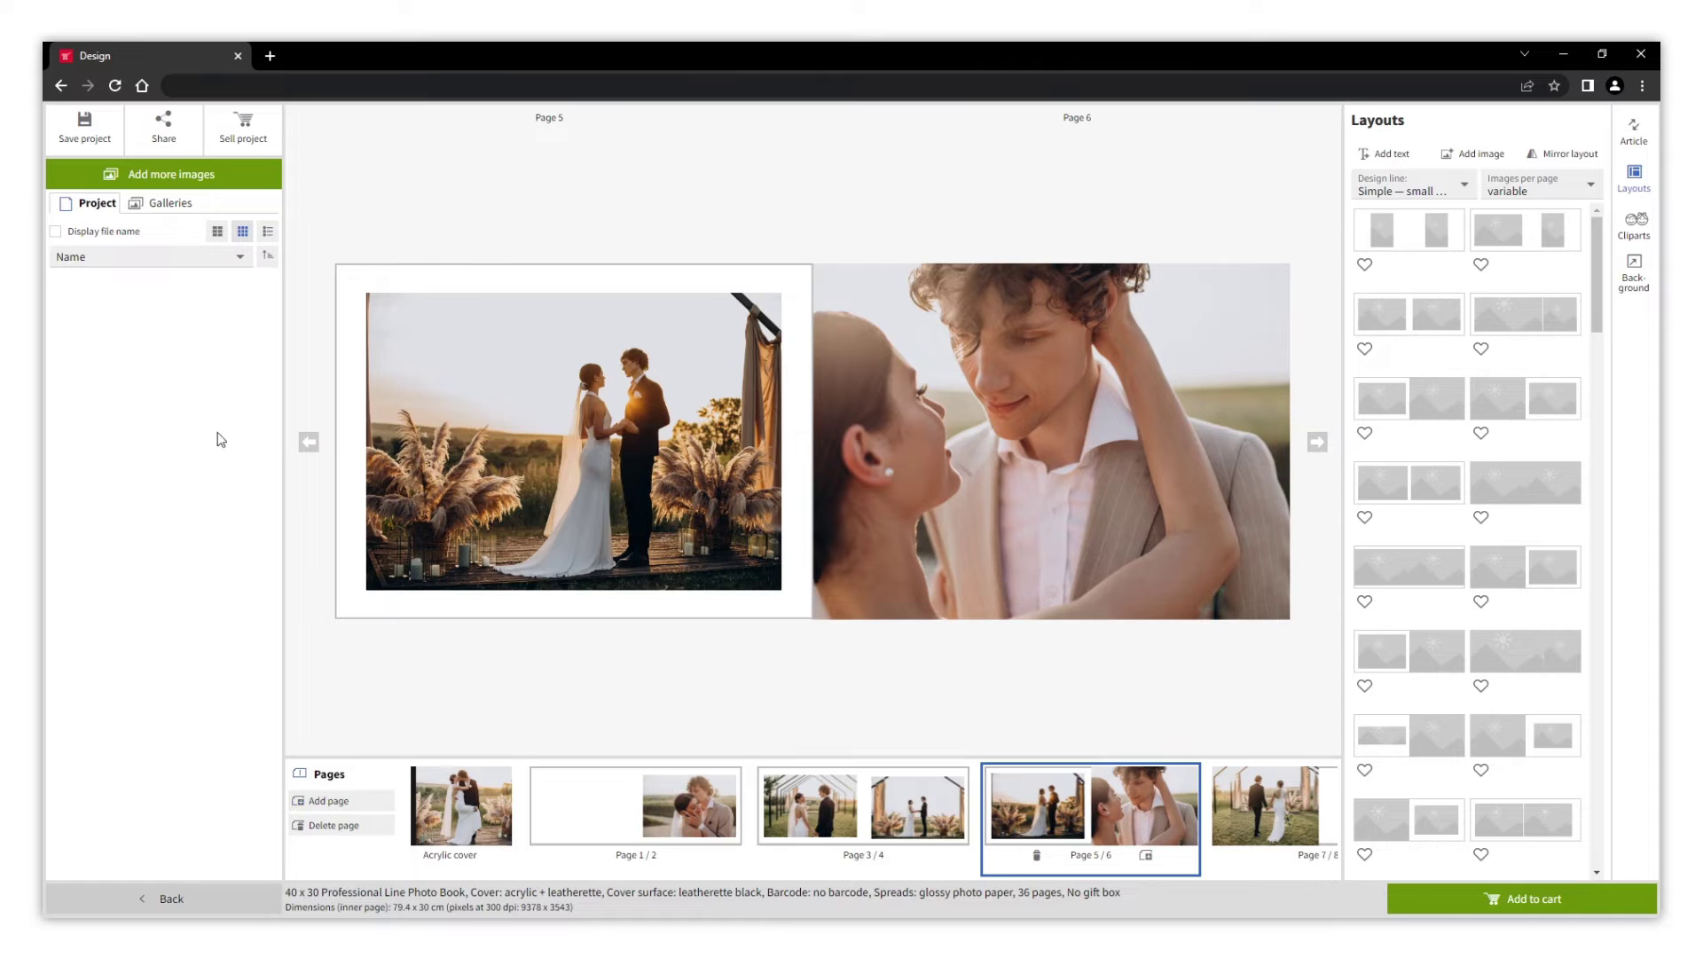
pyautogui.click(174, 204)
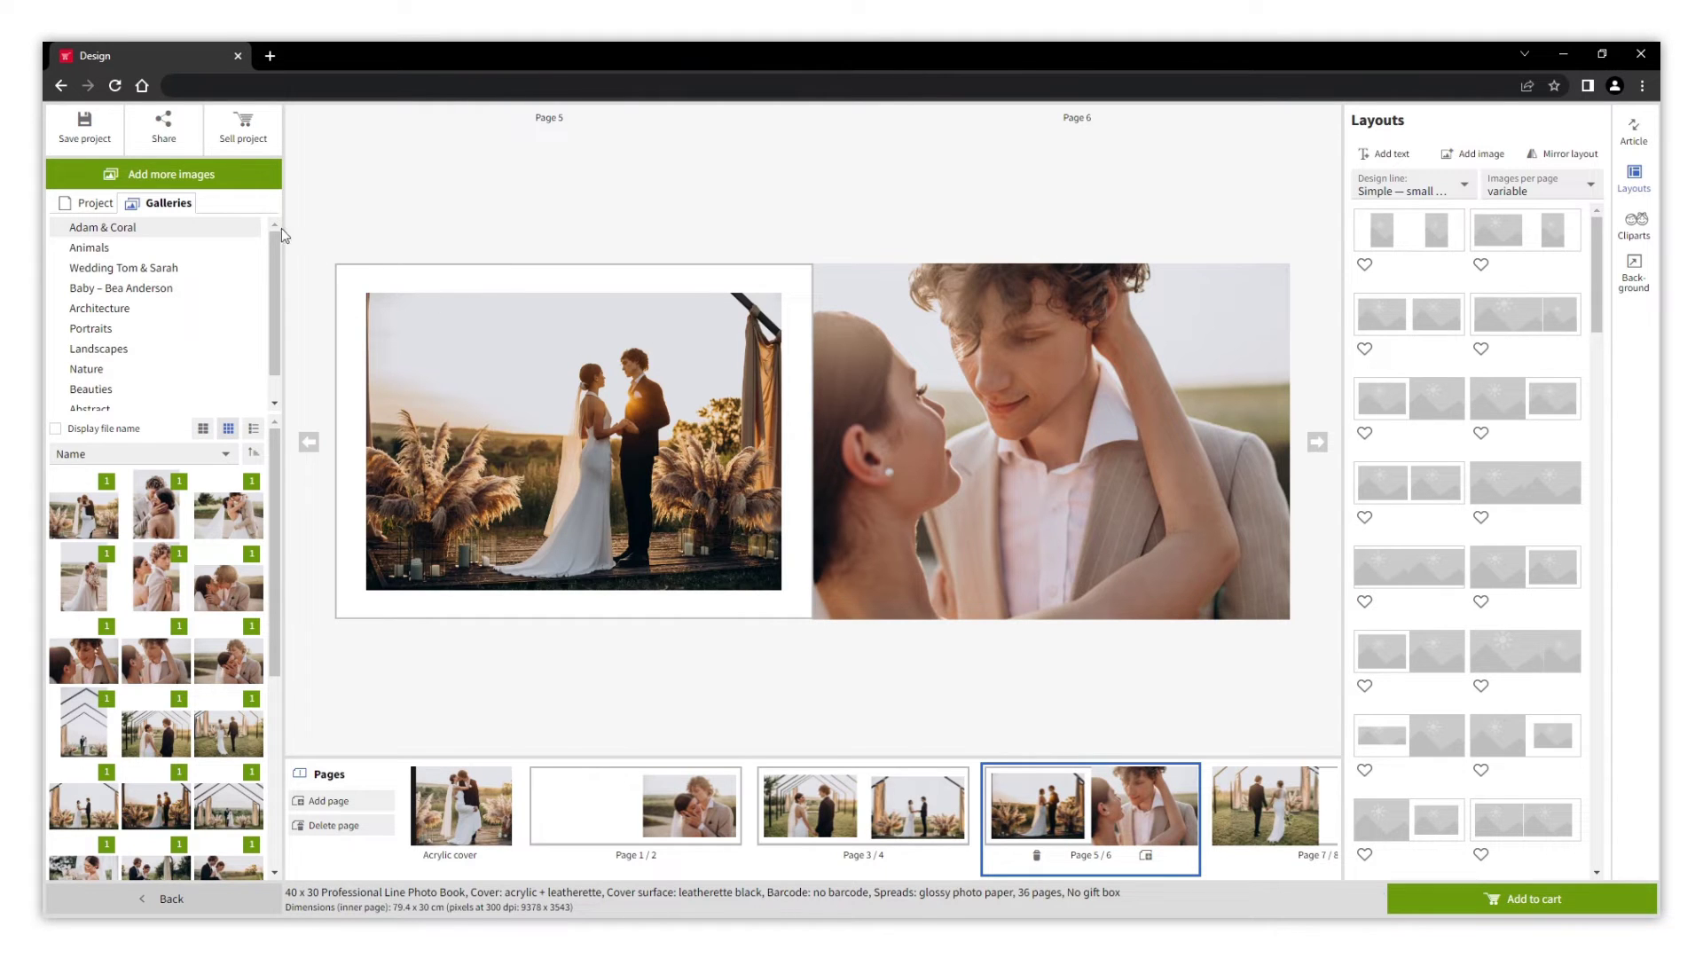
# - Save the photo book project under the couple's names followed by "Photo Book"
pyautogui.click(69, 131)
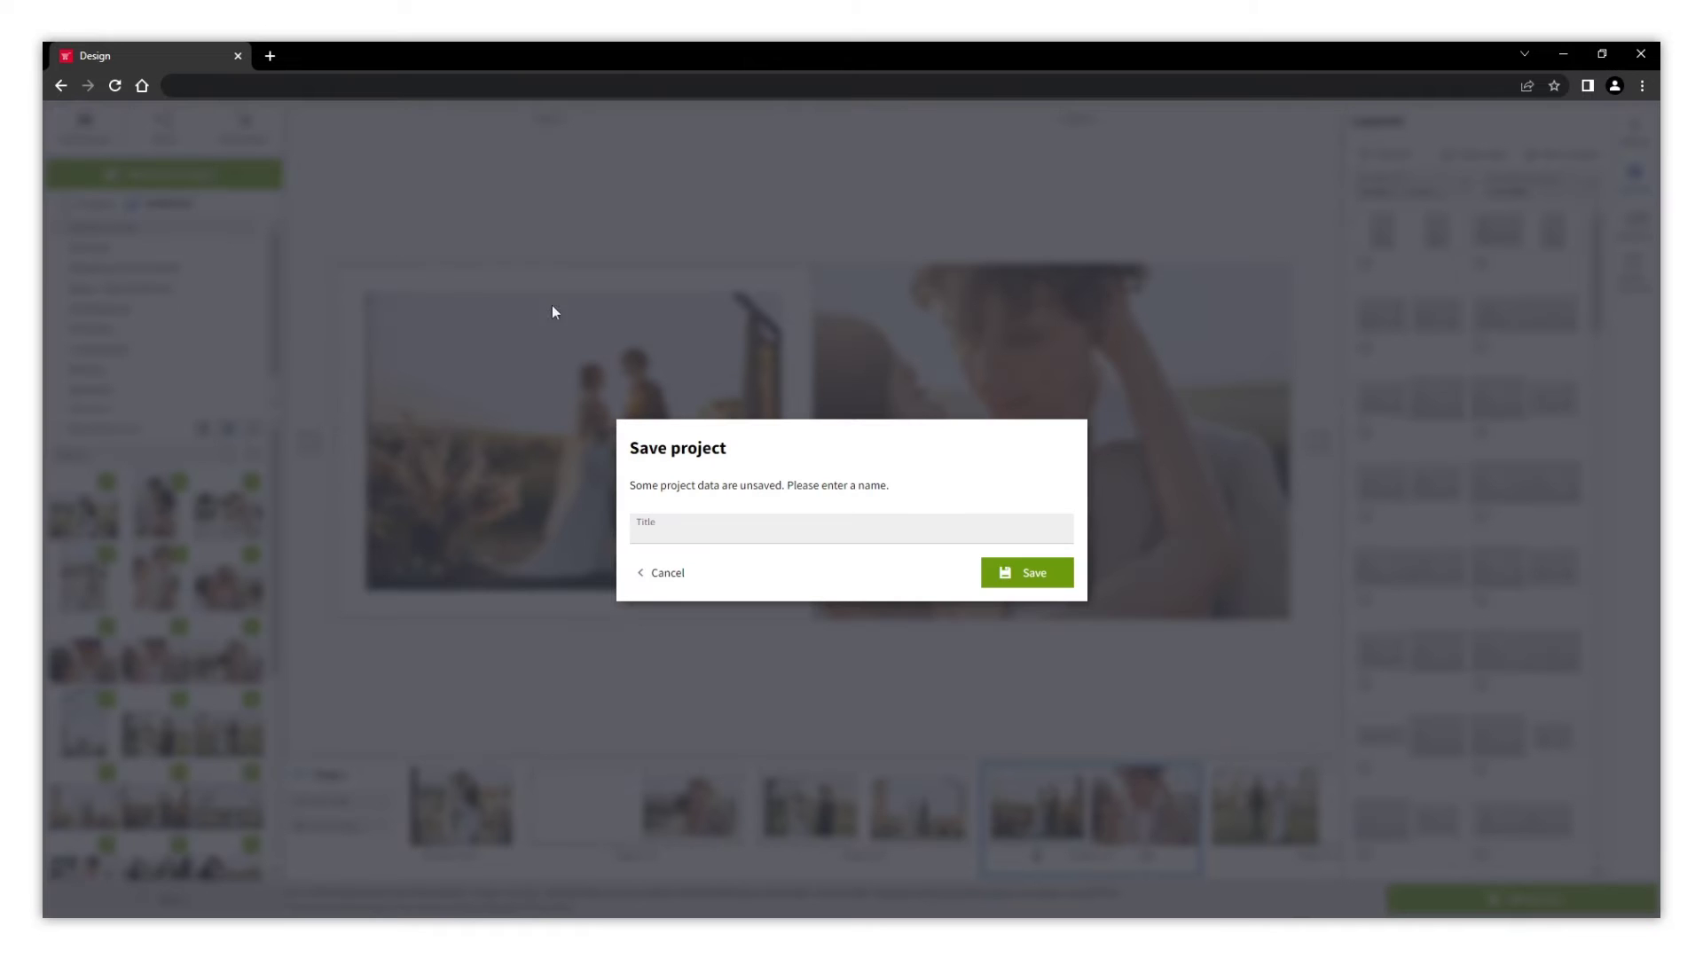
pyautogui.click(884, 532)
pyautogui.write('Adam & Coral Photo Book')
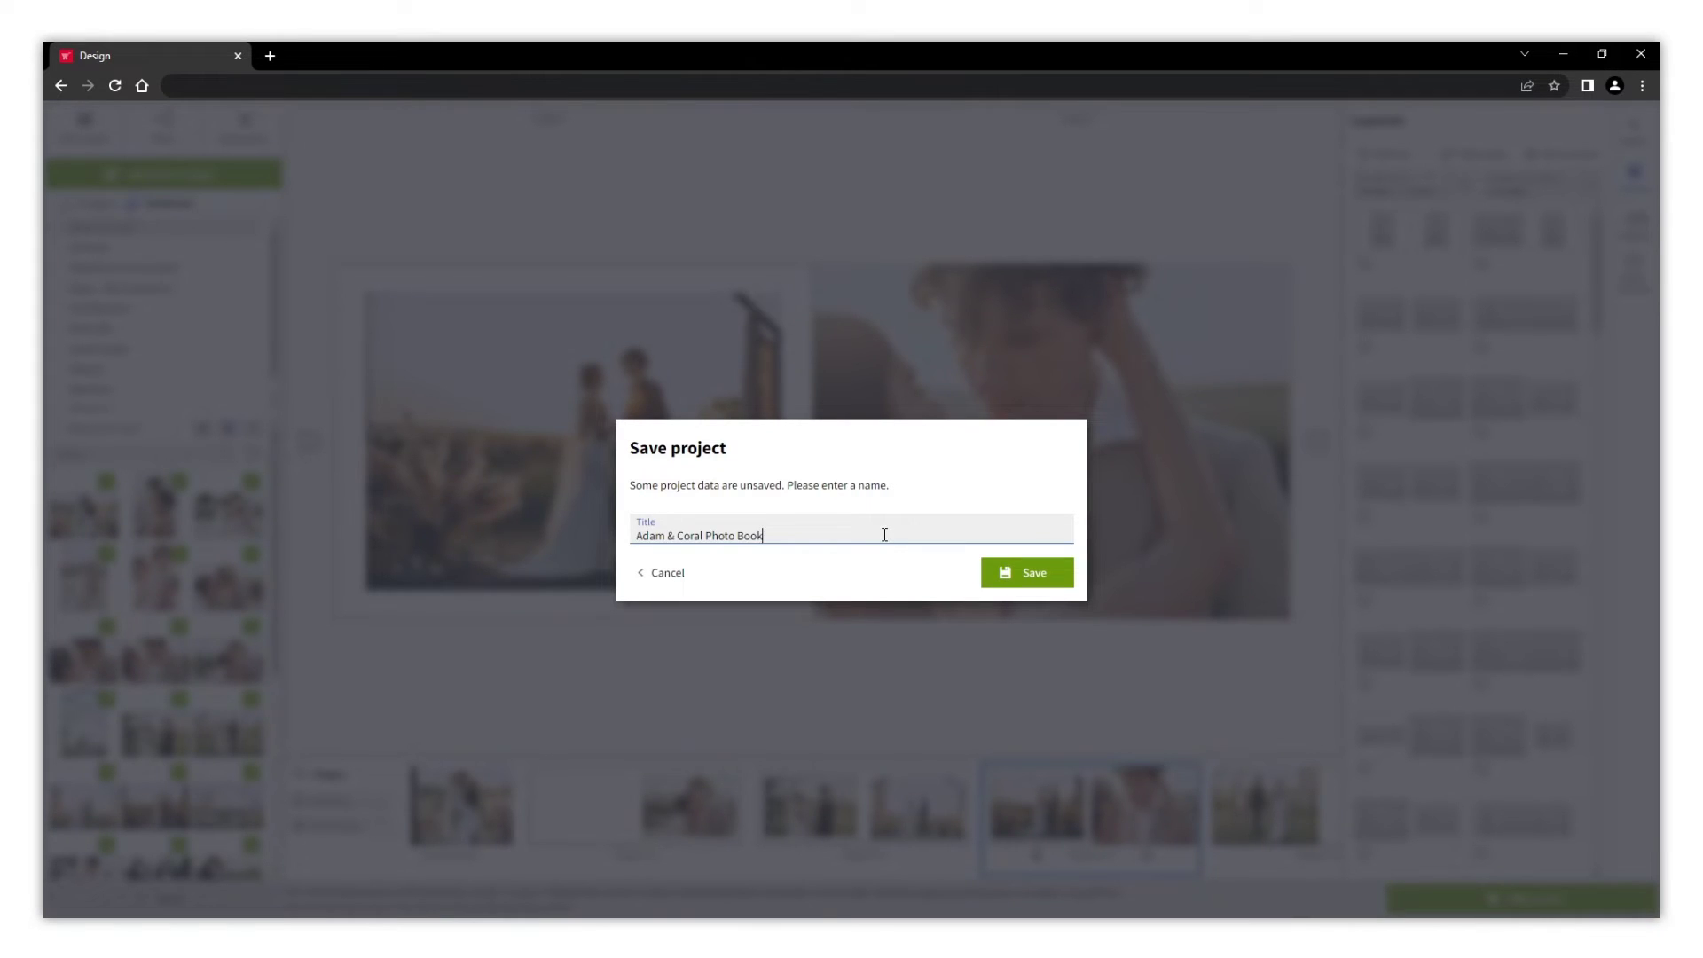
pyautogui.click(1050, 579)
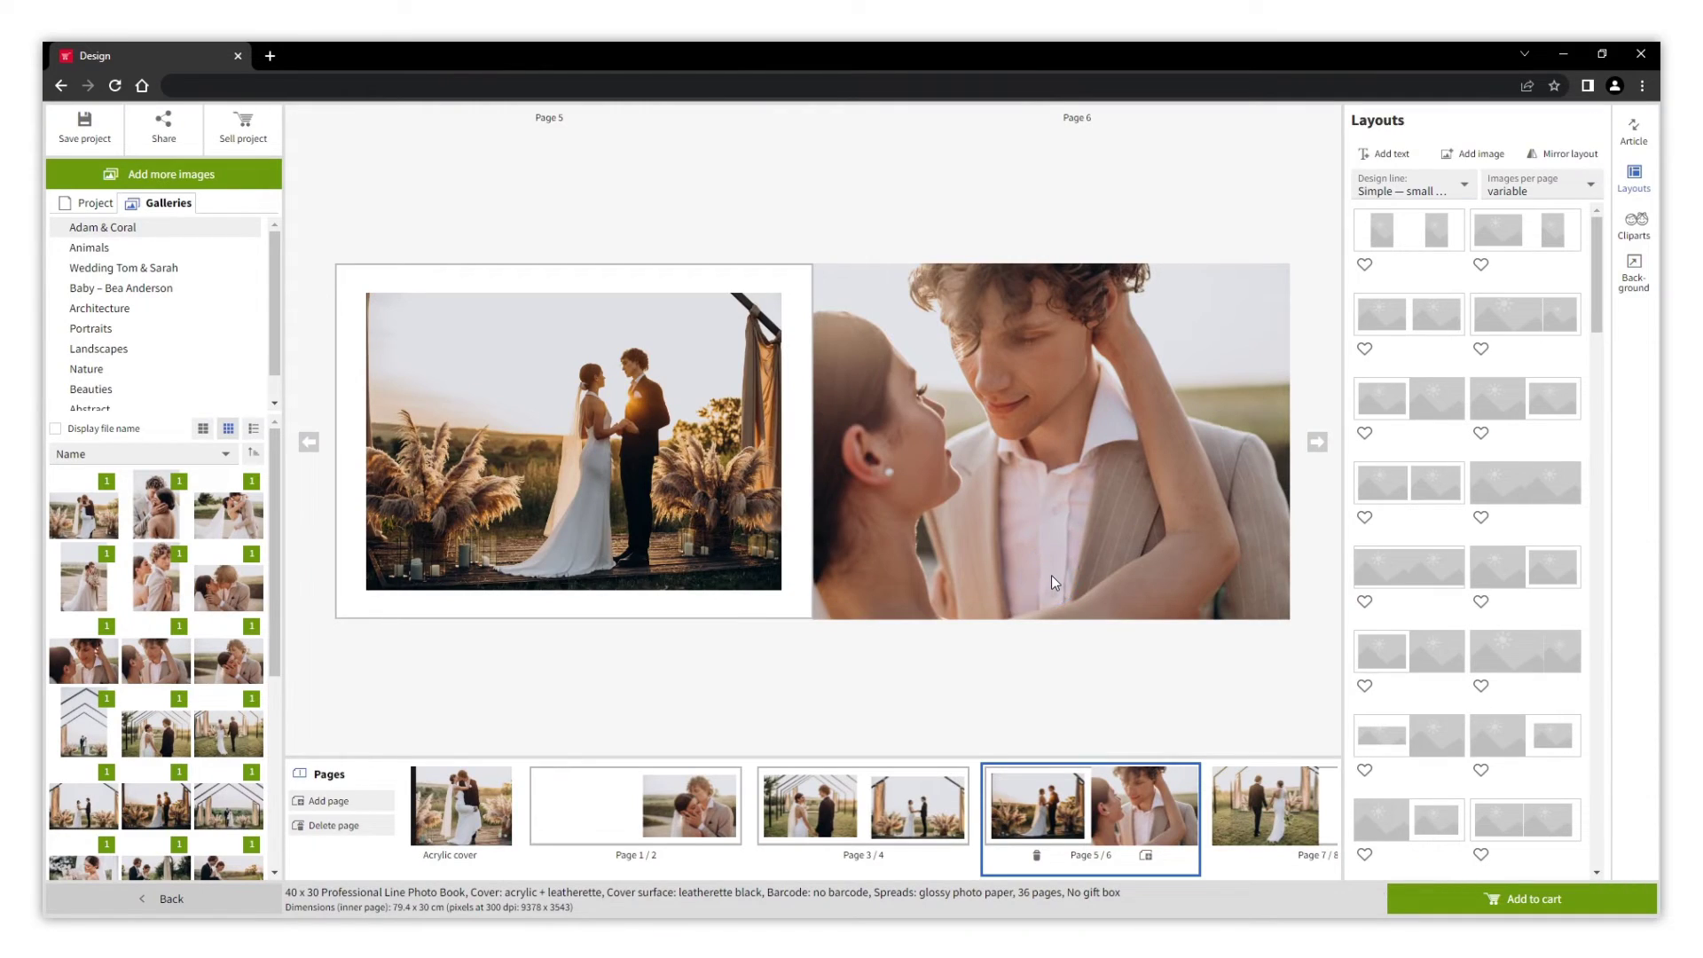
# - Leave the photo book editor and start creating a new product from the couple's shared wedding gallery
pyautogui.click(238, 900)
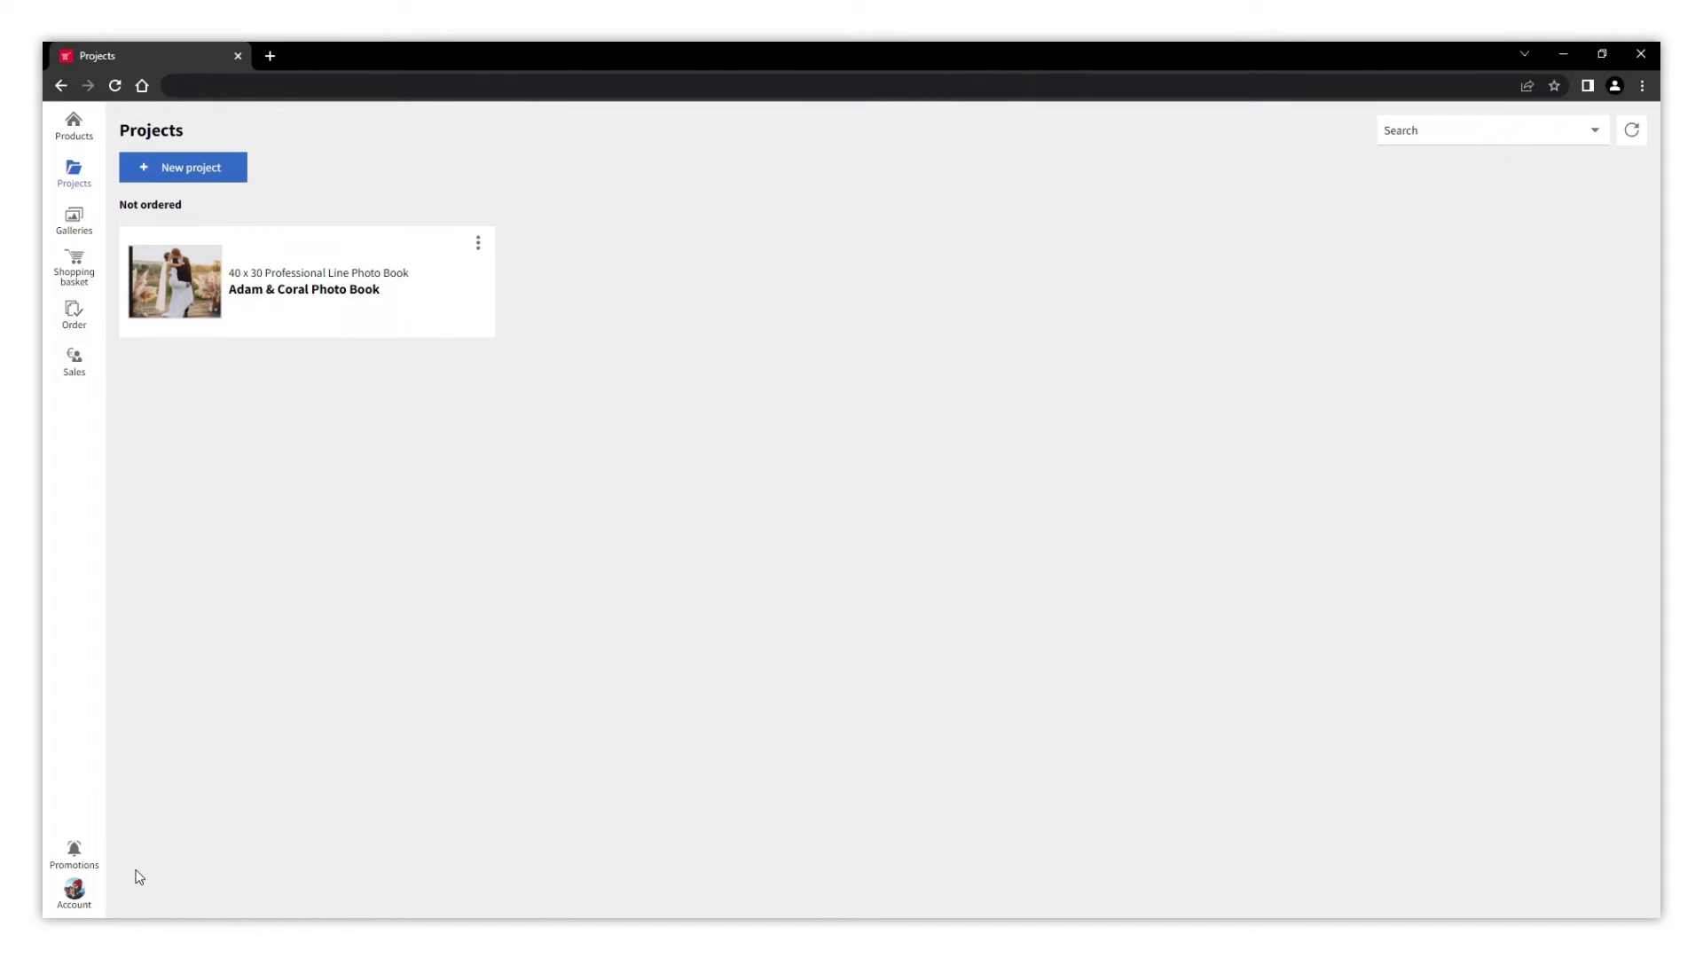
pyautogui.click(78, 233)
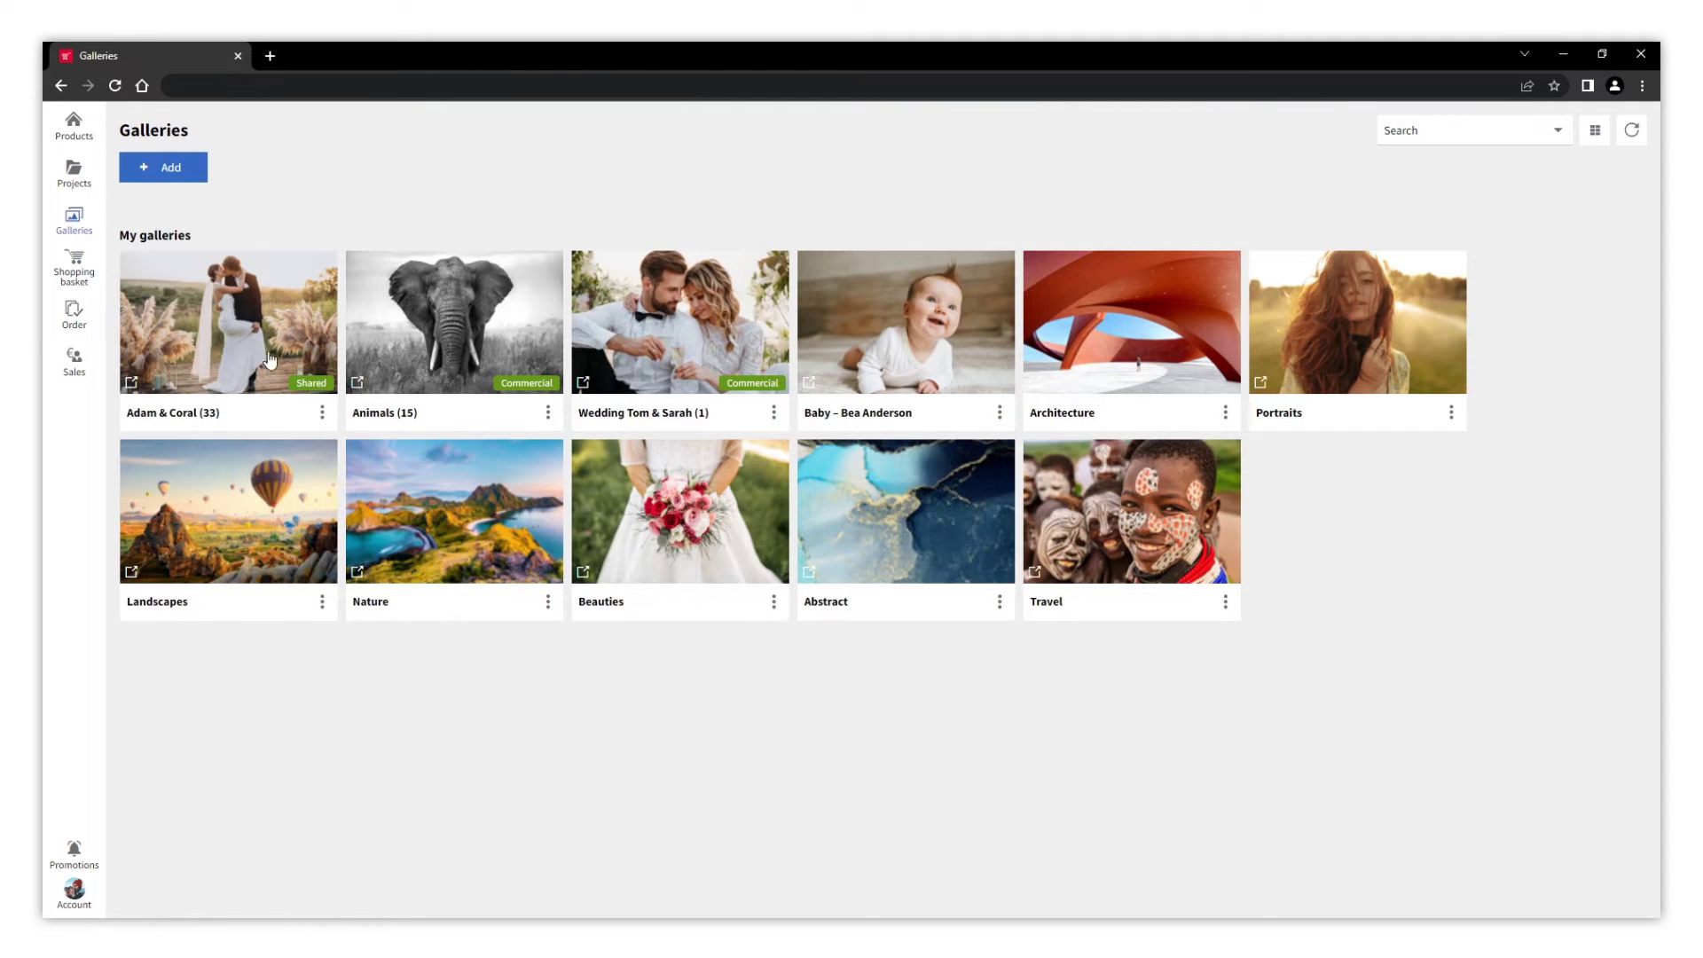
pyautogui.click(322, 413)
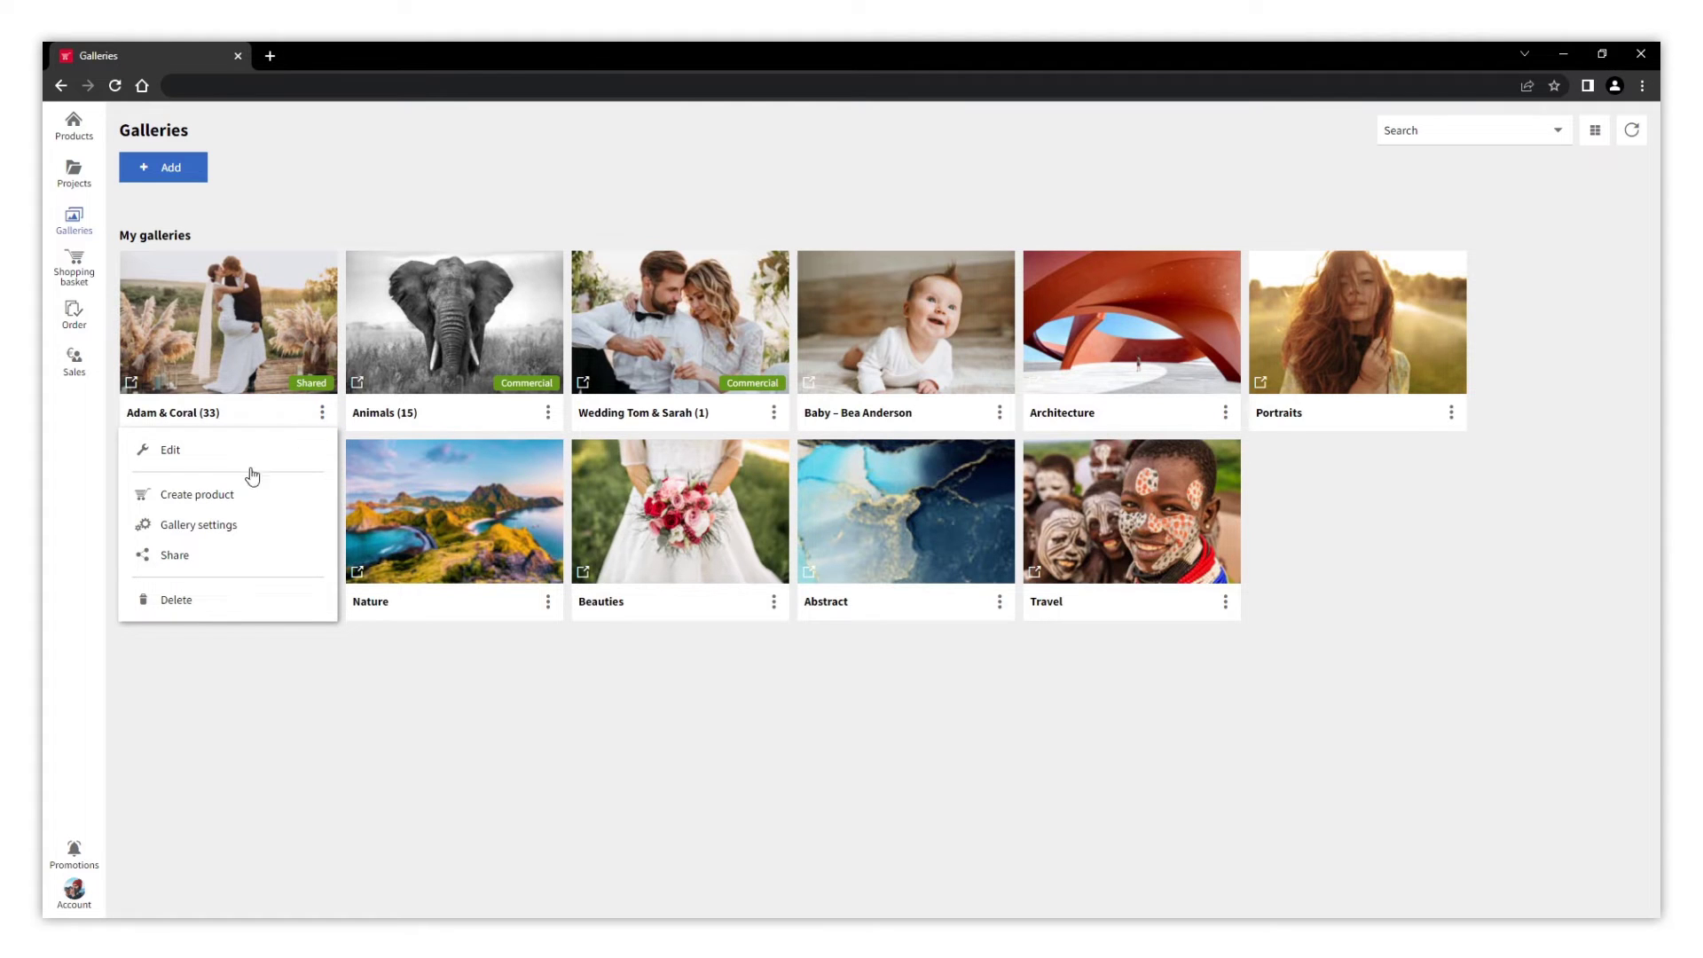
pyautogui.click(228, 499)
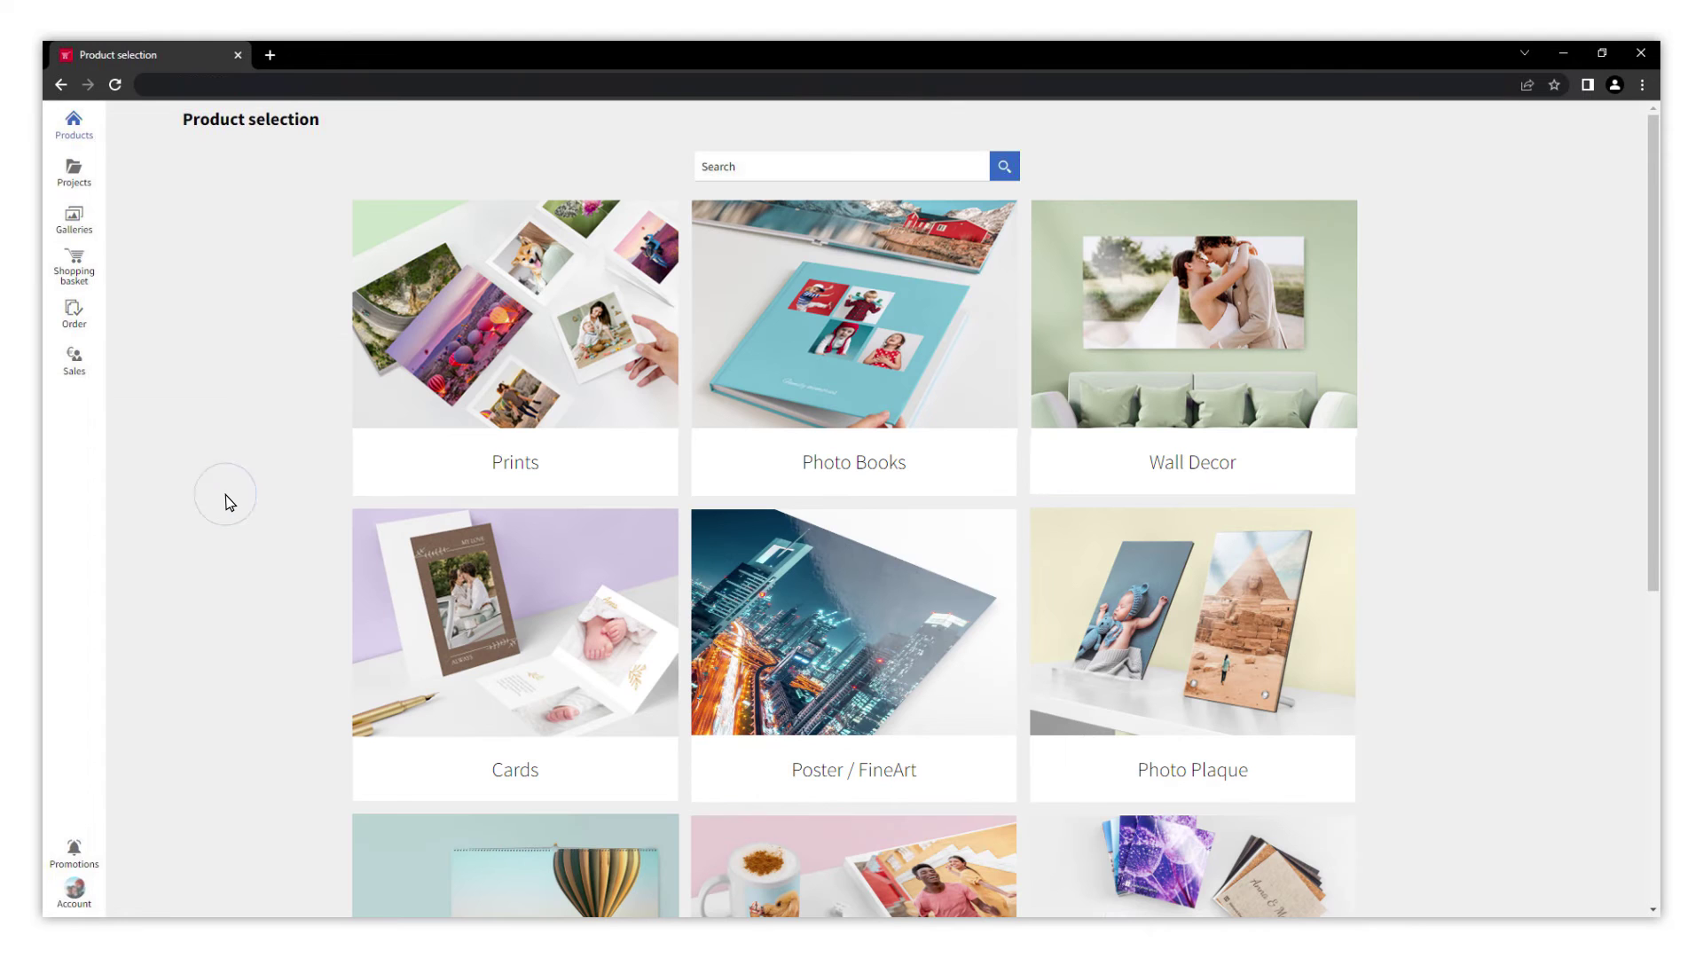
# - Choose the Mini leporello from the card products in the 13 x 18 (8 pages) format and start designing it
pyautogui.click(519, 642)
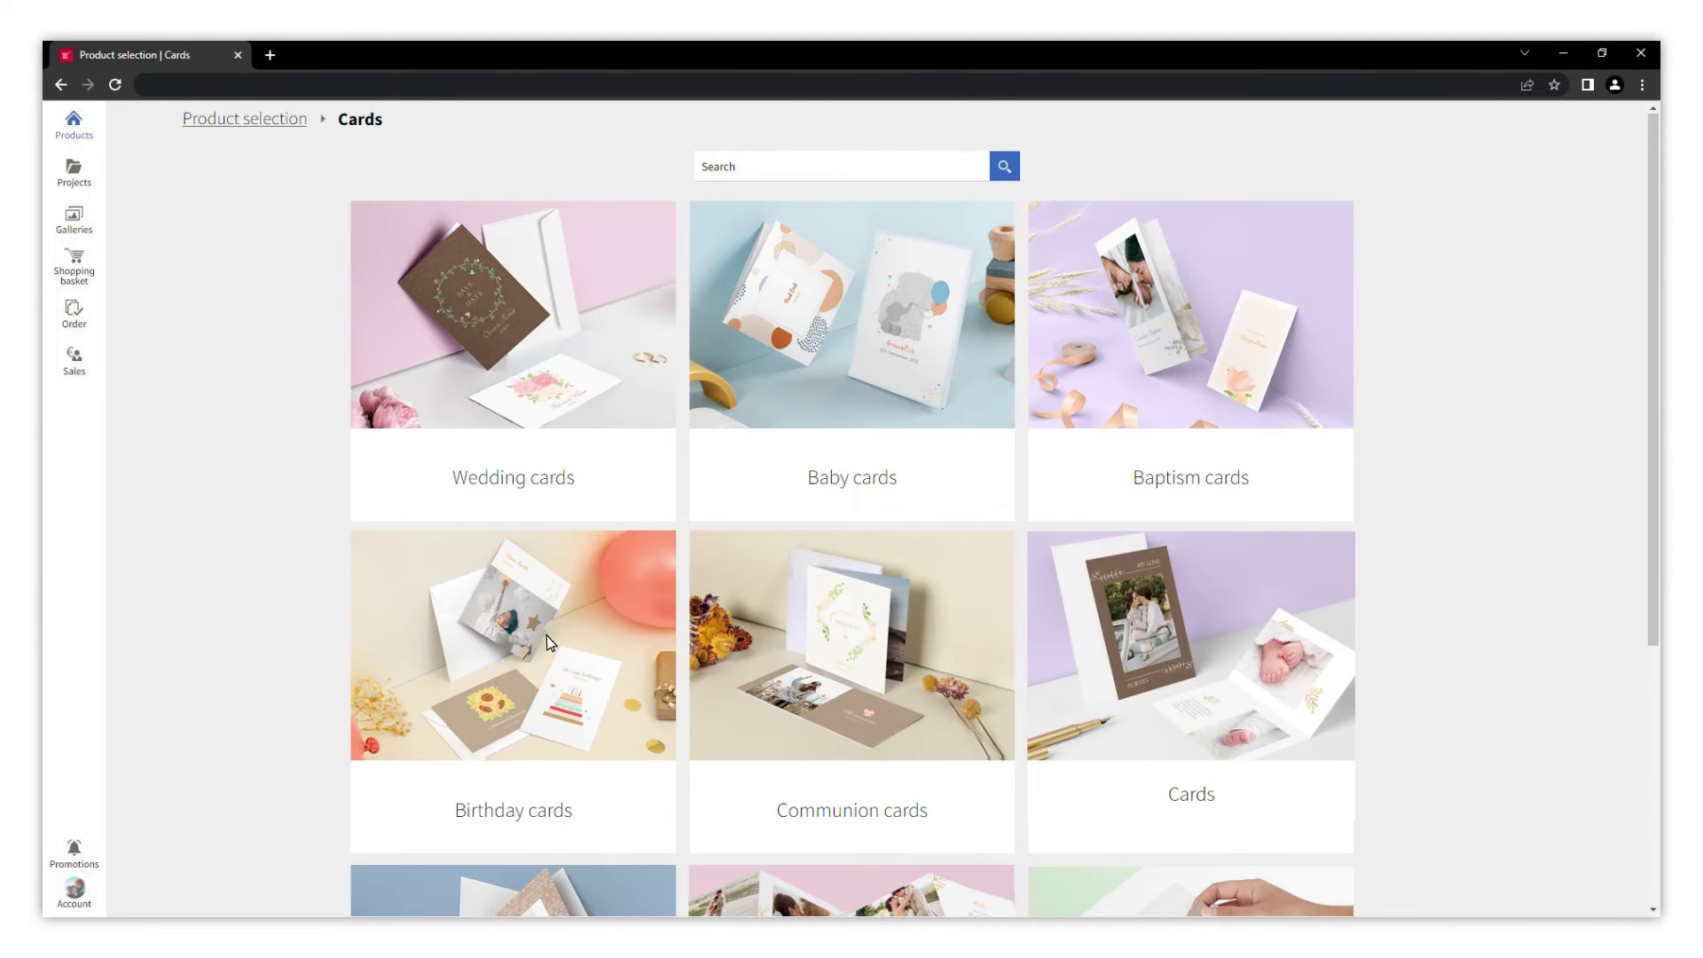
pyautogui.moveTo(1653, 380); pyautogui.dragTo(1653, 600)
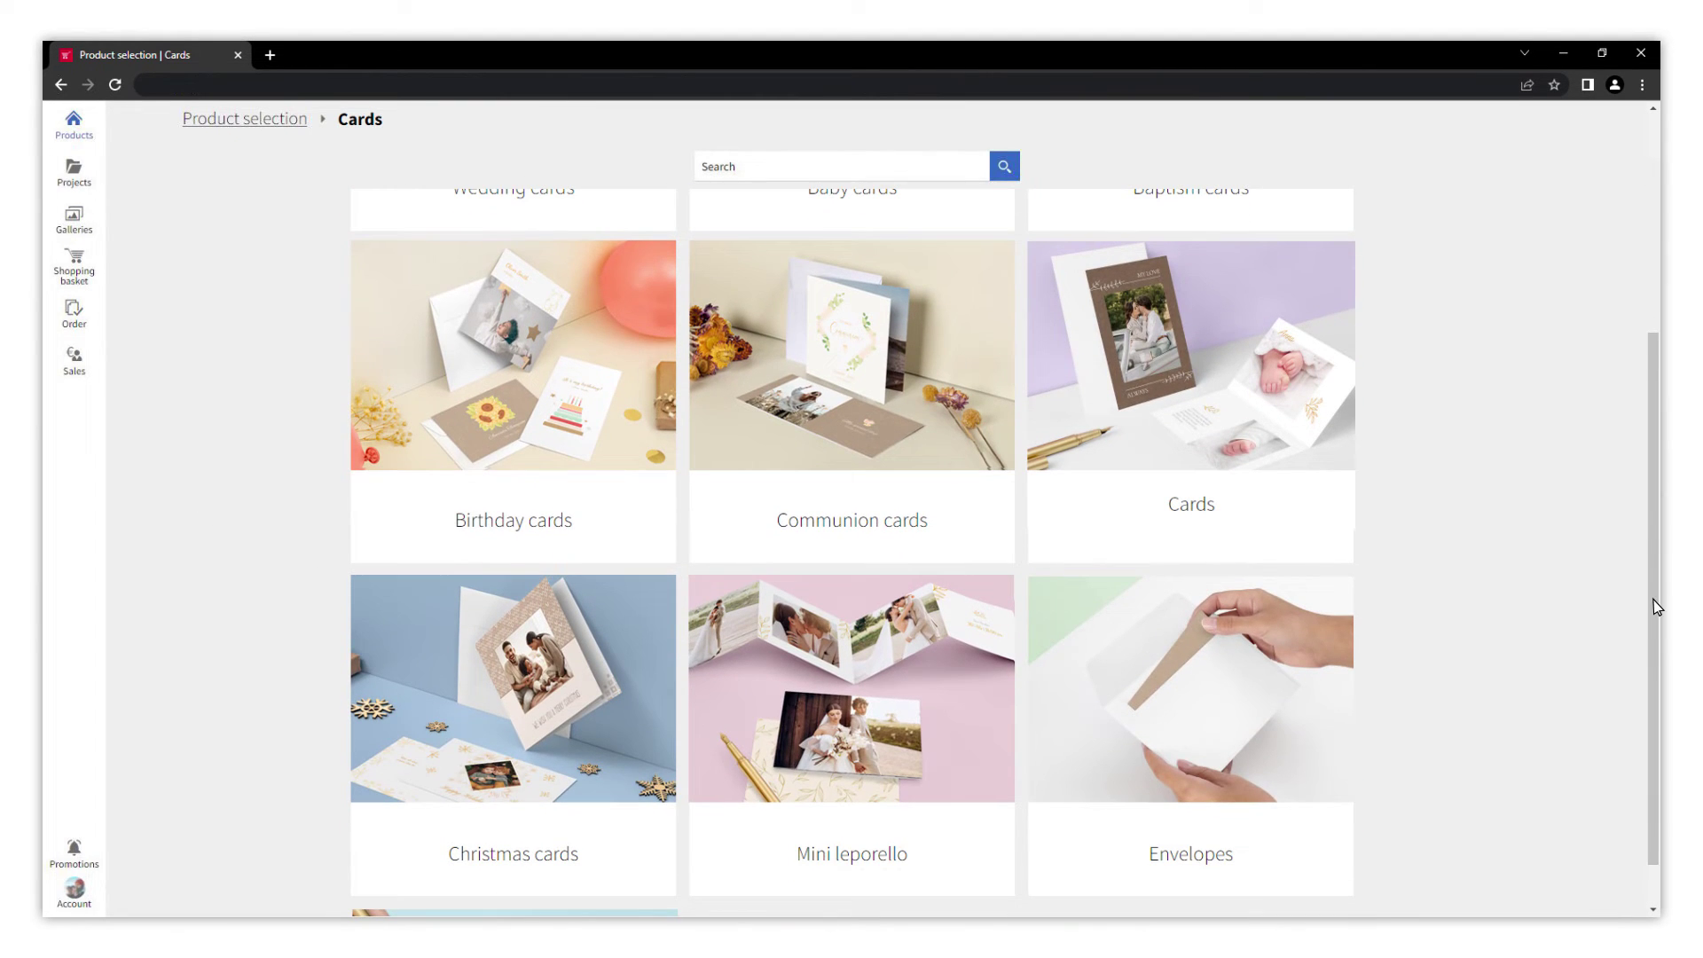
pyautogui.click(886, 656)
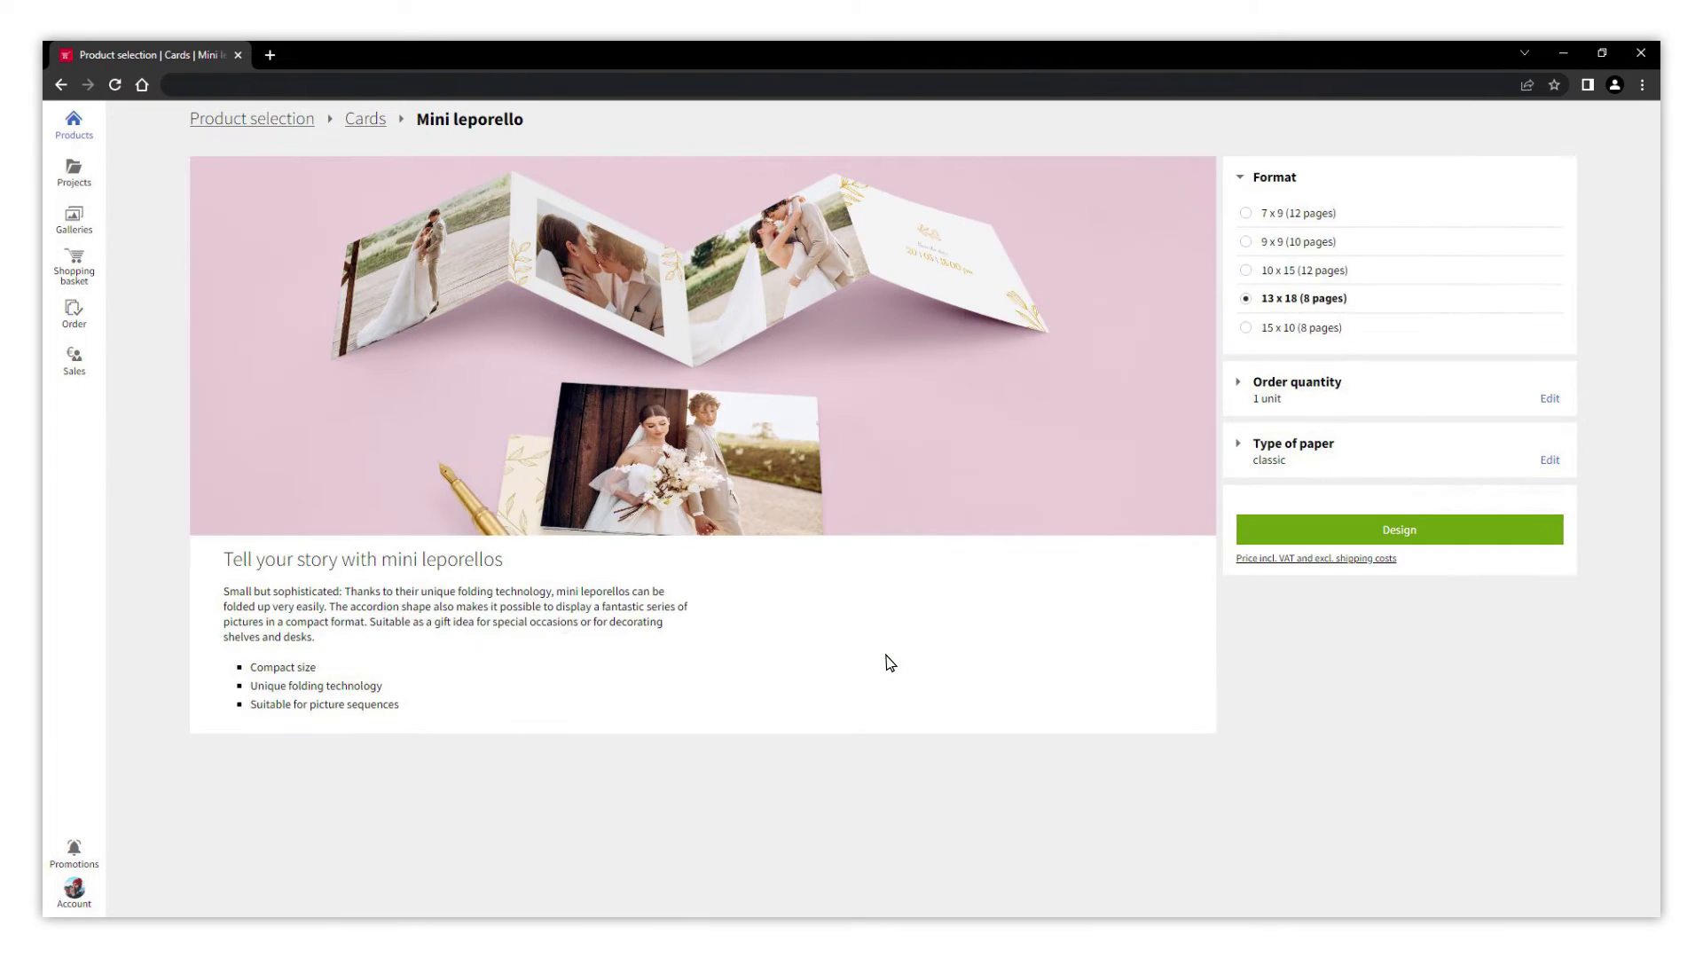
pyautogui.click(1412, 538)
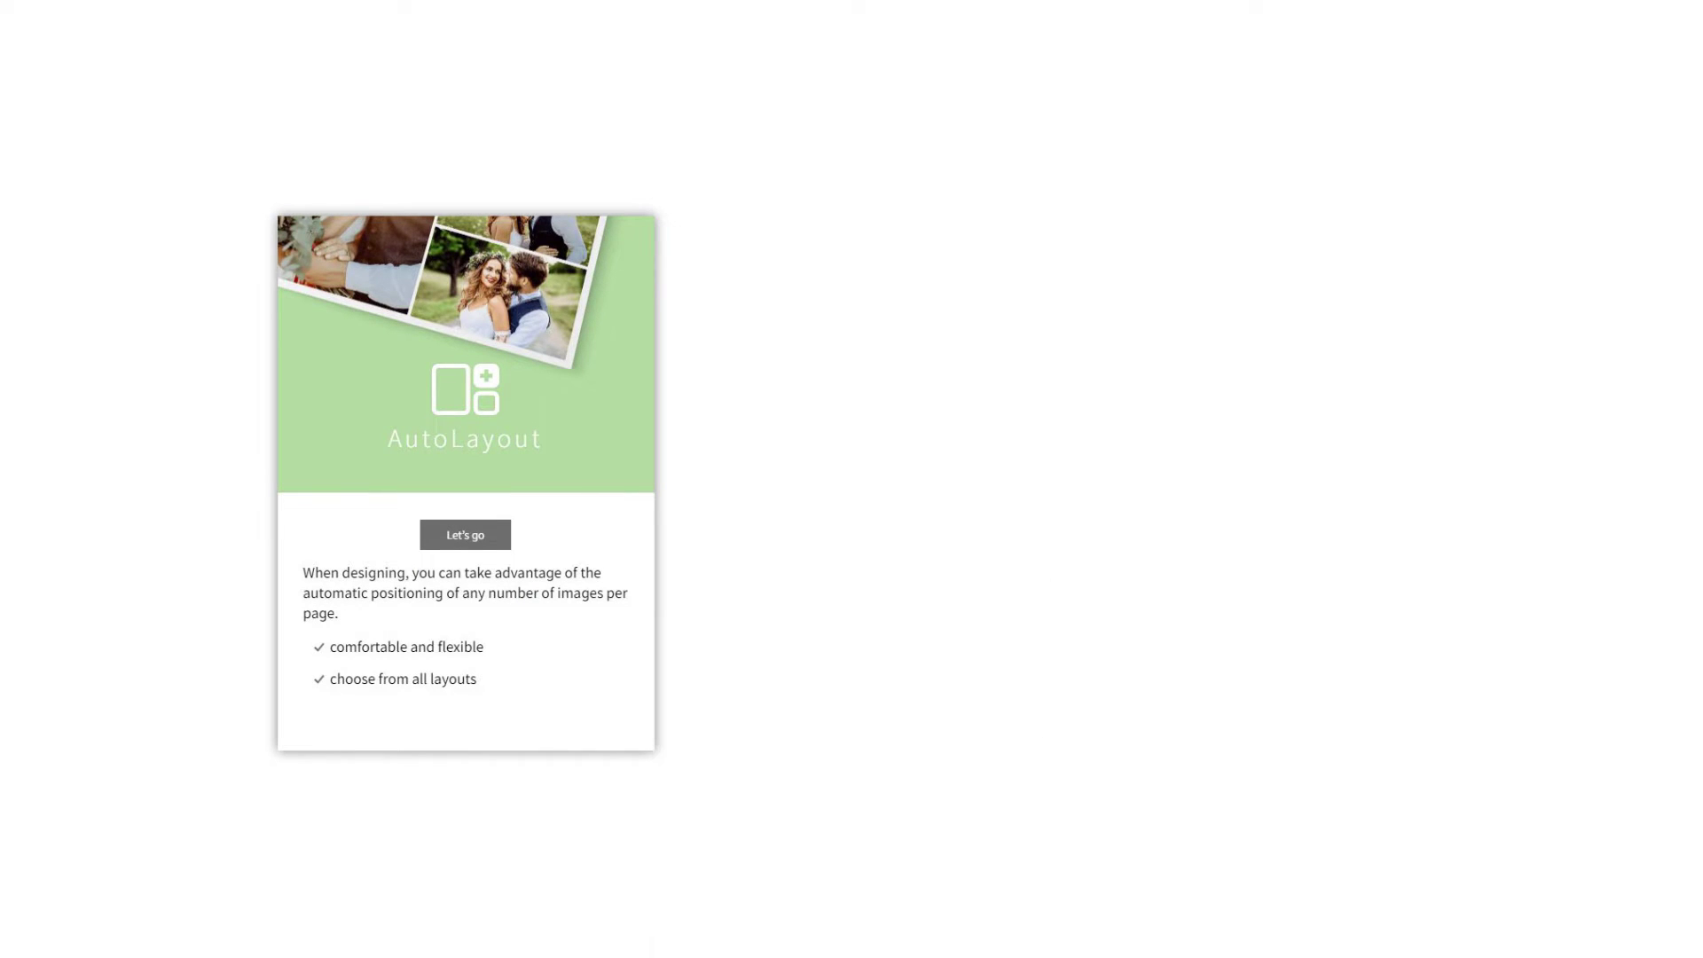
# - Start an AutoLayout design with the Gold Flowers theme from the Wedding category
pyautogui.click(468, 541)
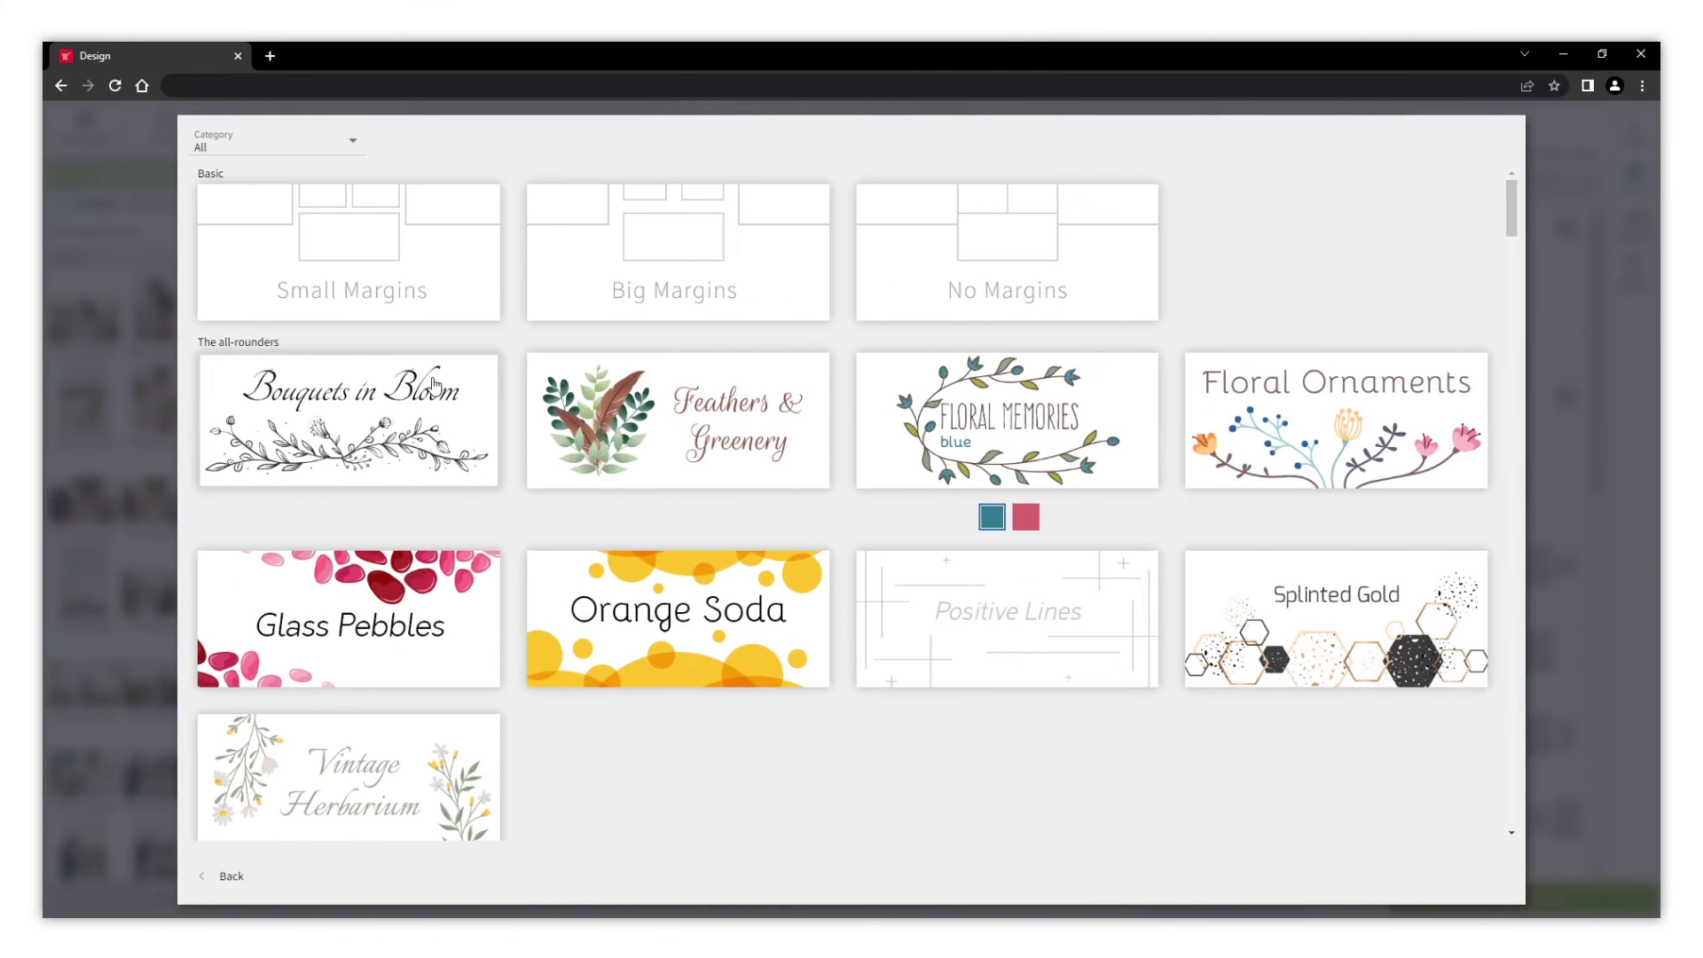
pyautogui.click(342, 151)
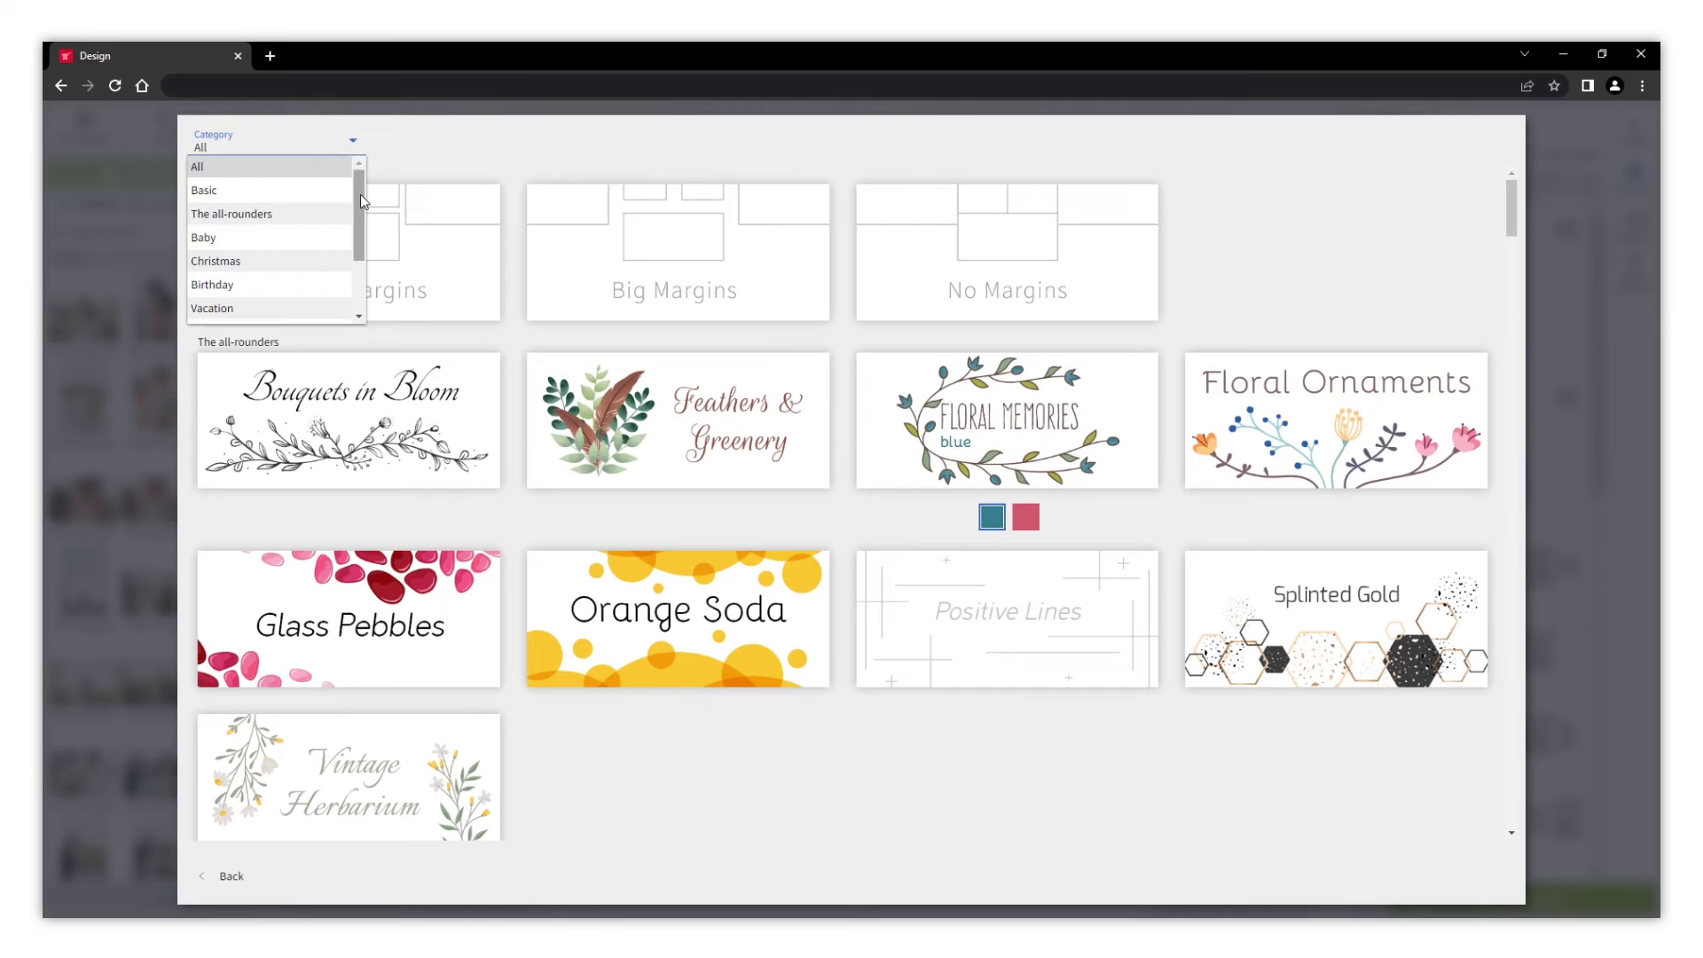
pyautogui.moveTo(360, 195); pyautogui.dragTo(359, 225)
pyautogui.click(327, 277)
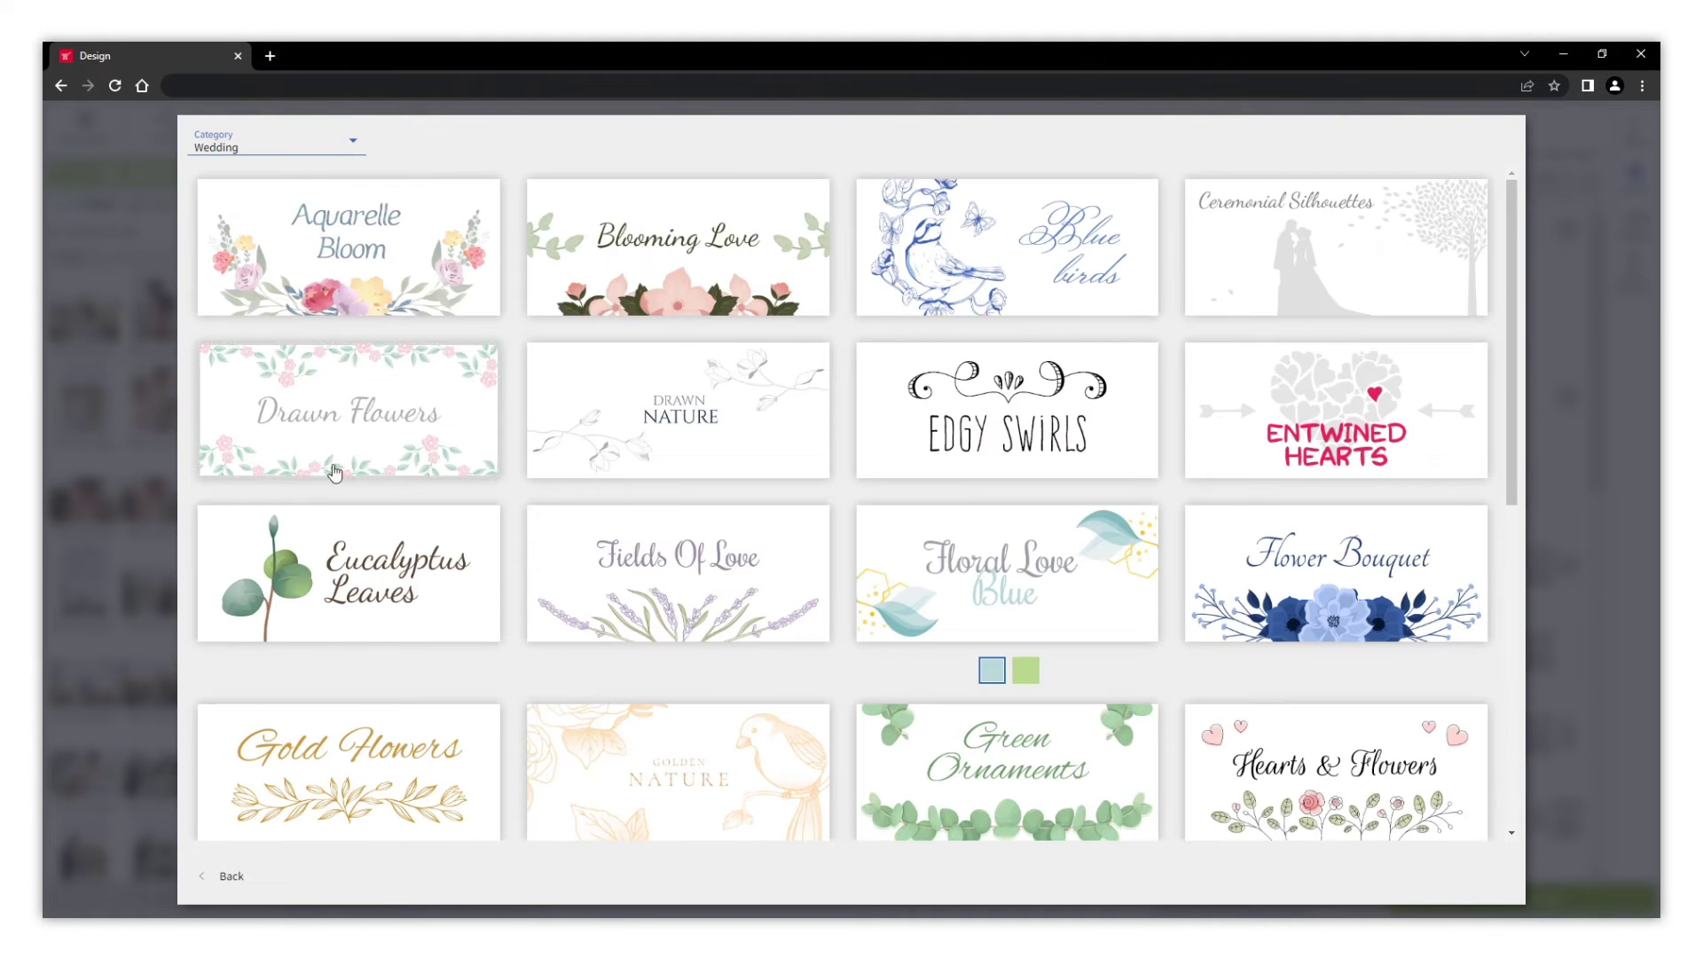
pyautogui.click(365, 719)
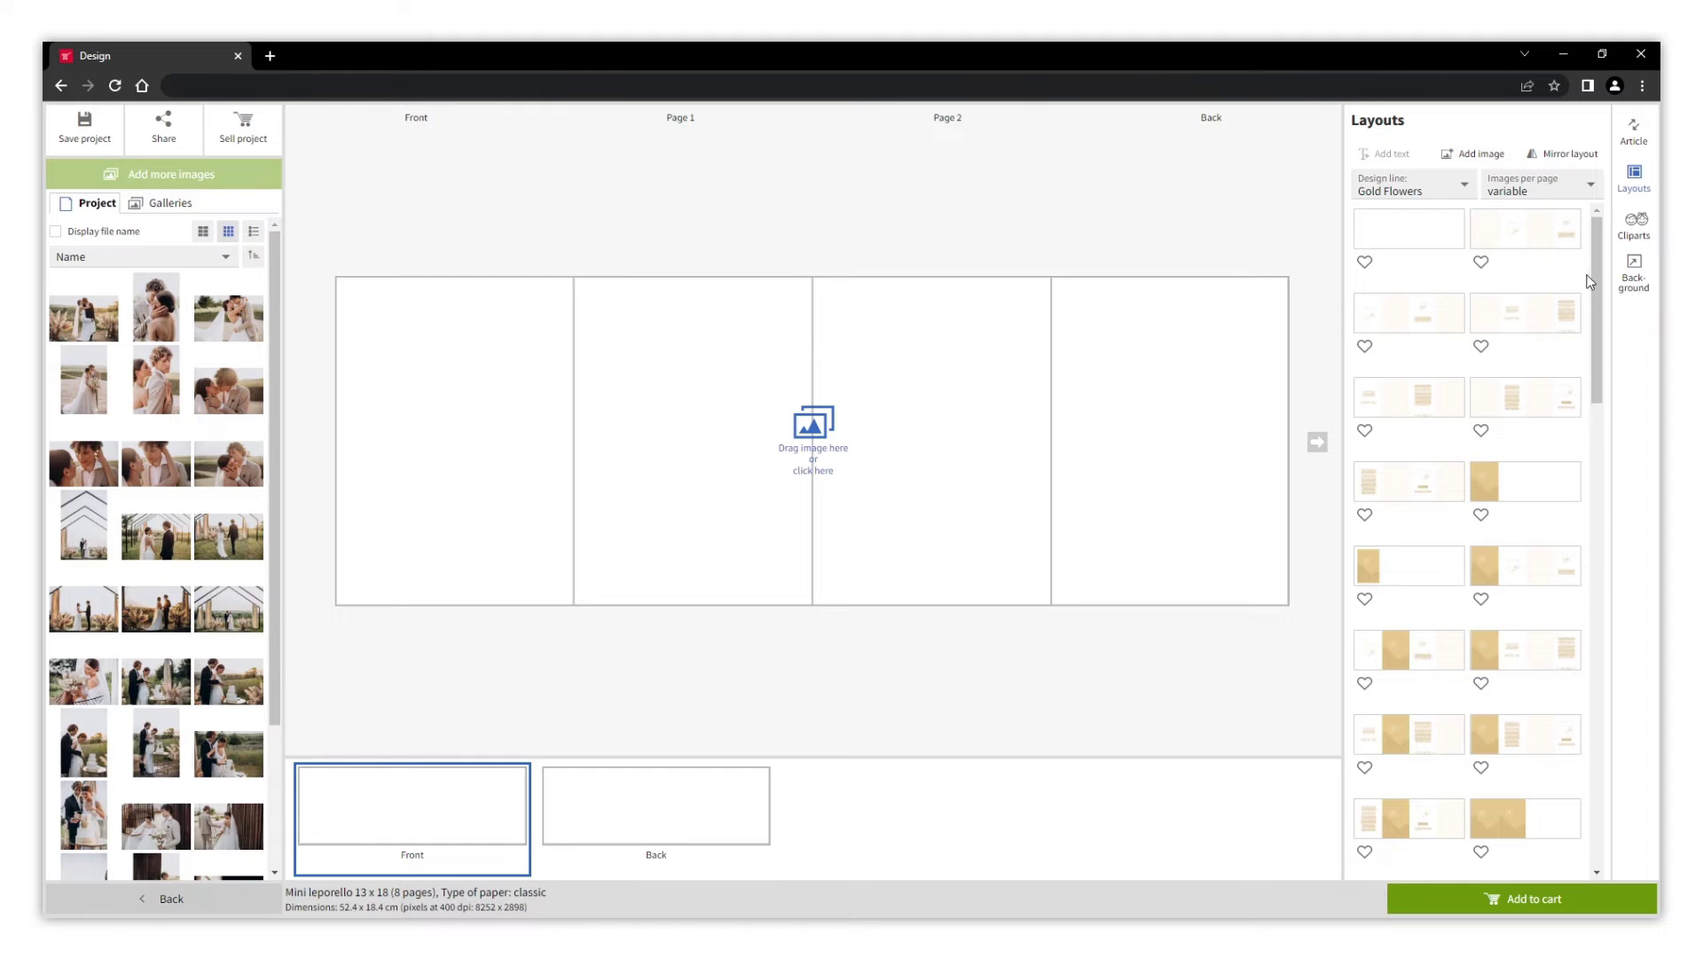
# - Apply the front layout alternating two photo panels with heart and flower panels, and replace its placeholder text with the couple's names
pyautogui.scroll(-3, 1591, 273)
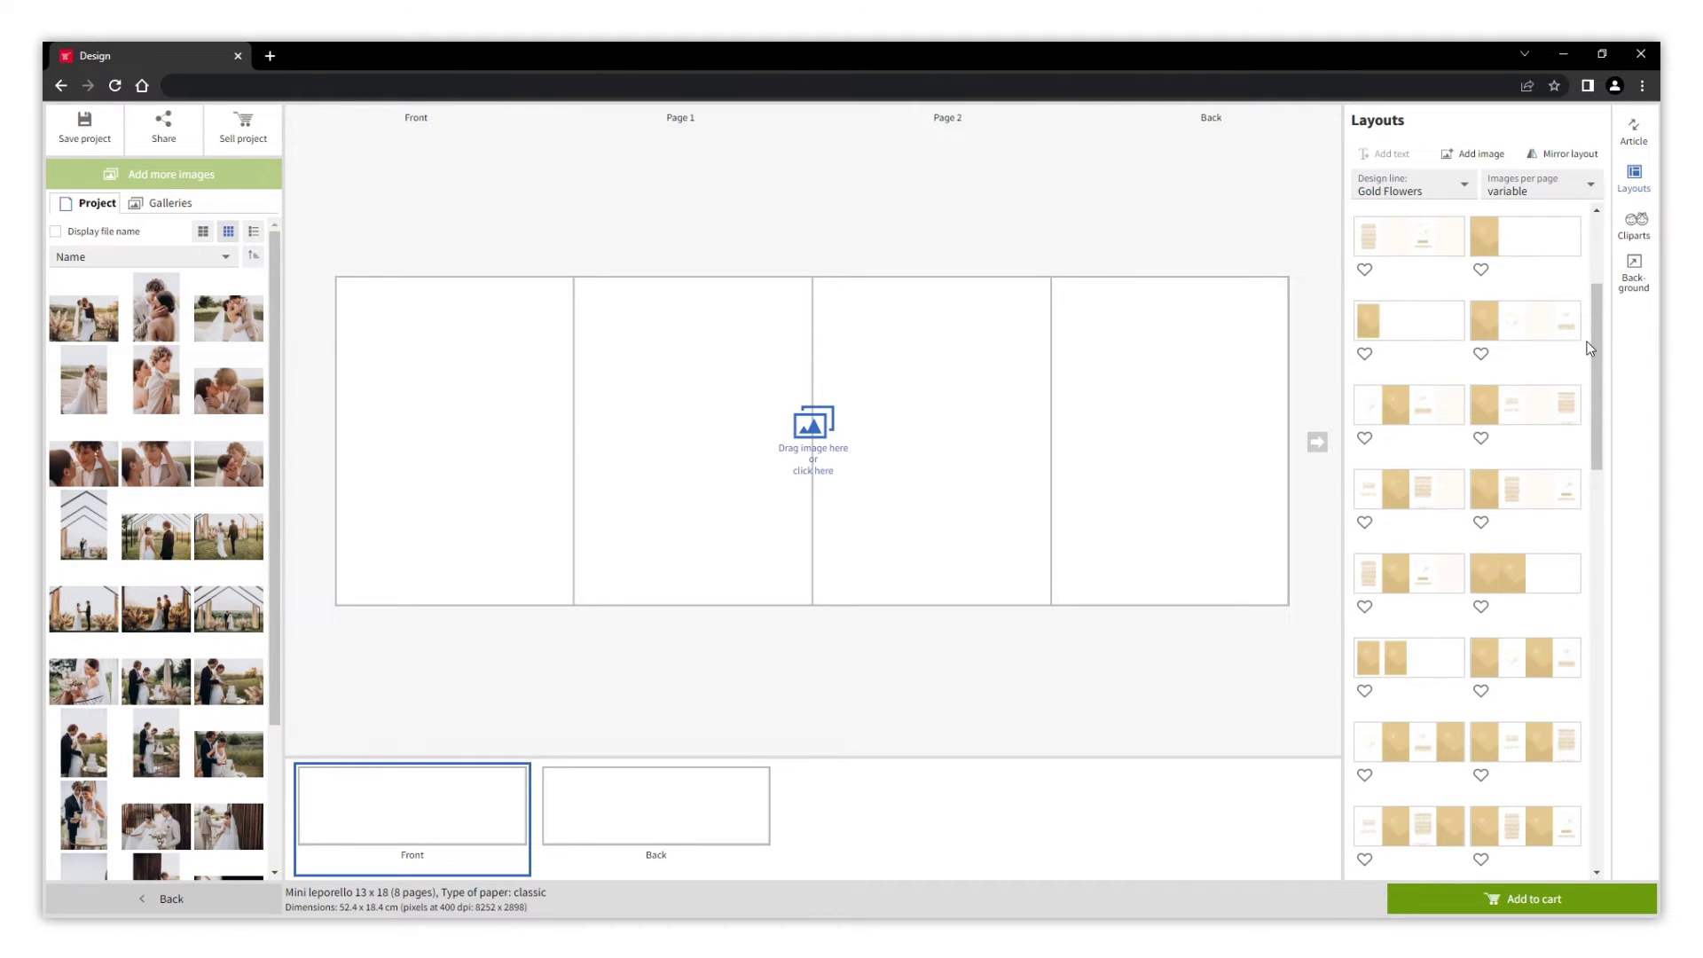
pyautogui.click(1539, 654)
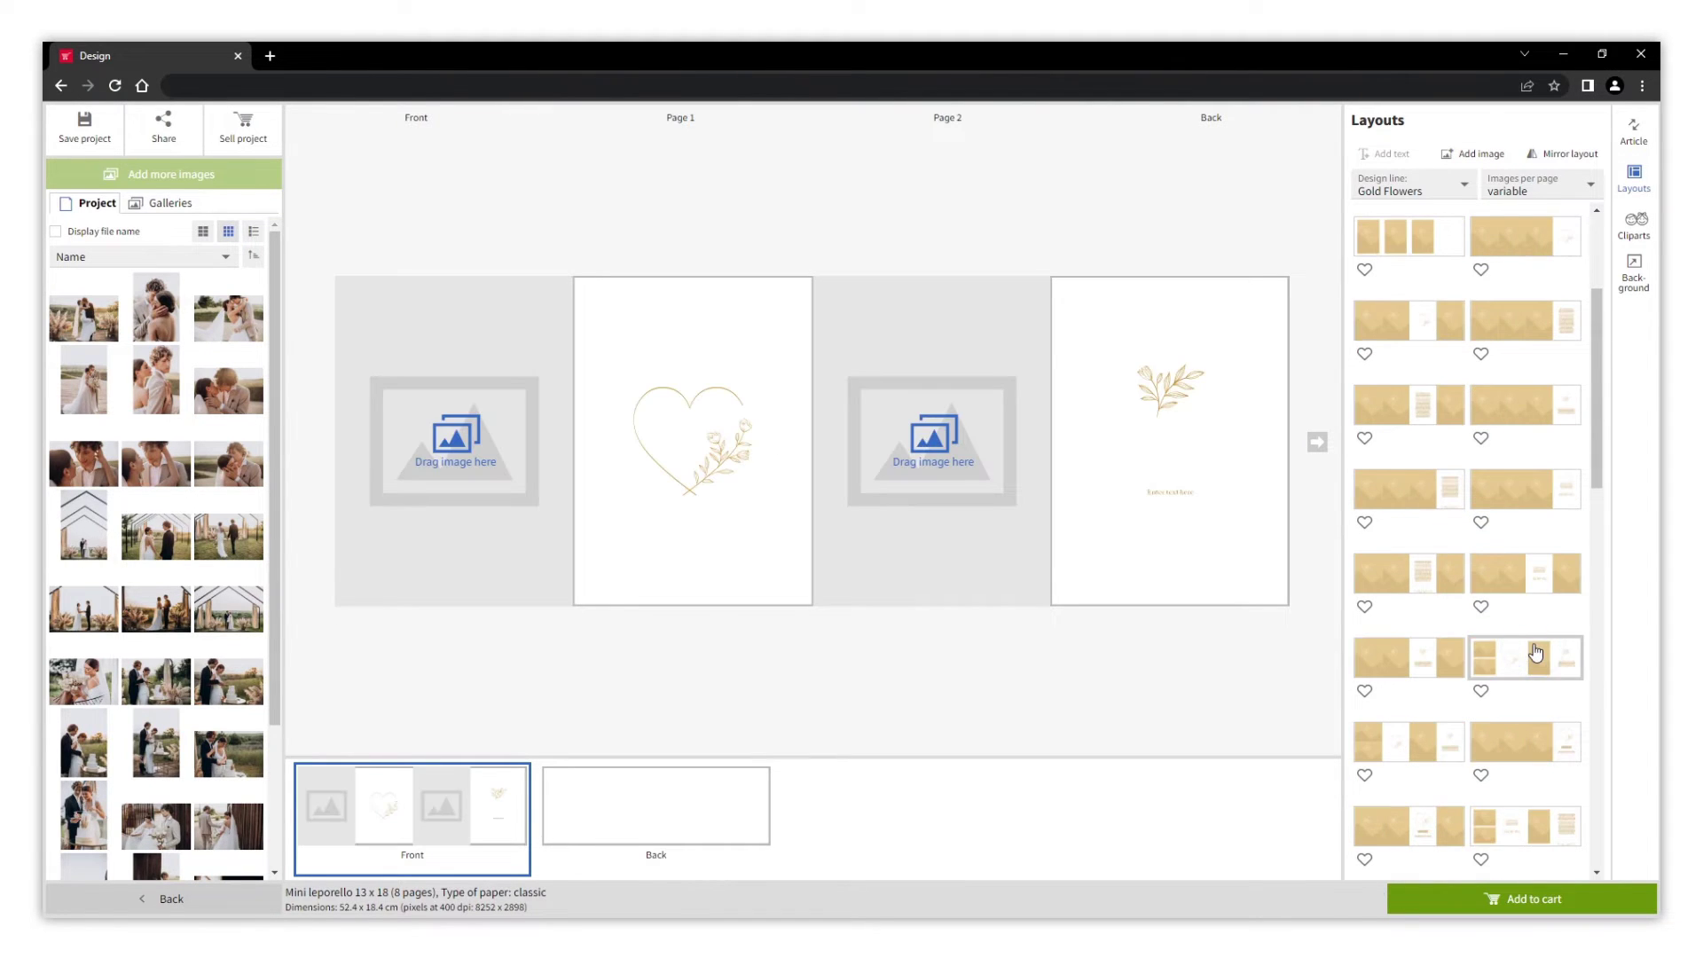
pyautogui.click(1197, 495)
pyautogui.click(1172, 446)
pyautogui.press('BackSpace')
pyautogui.write('Adam & Coral')
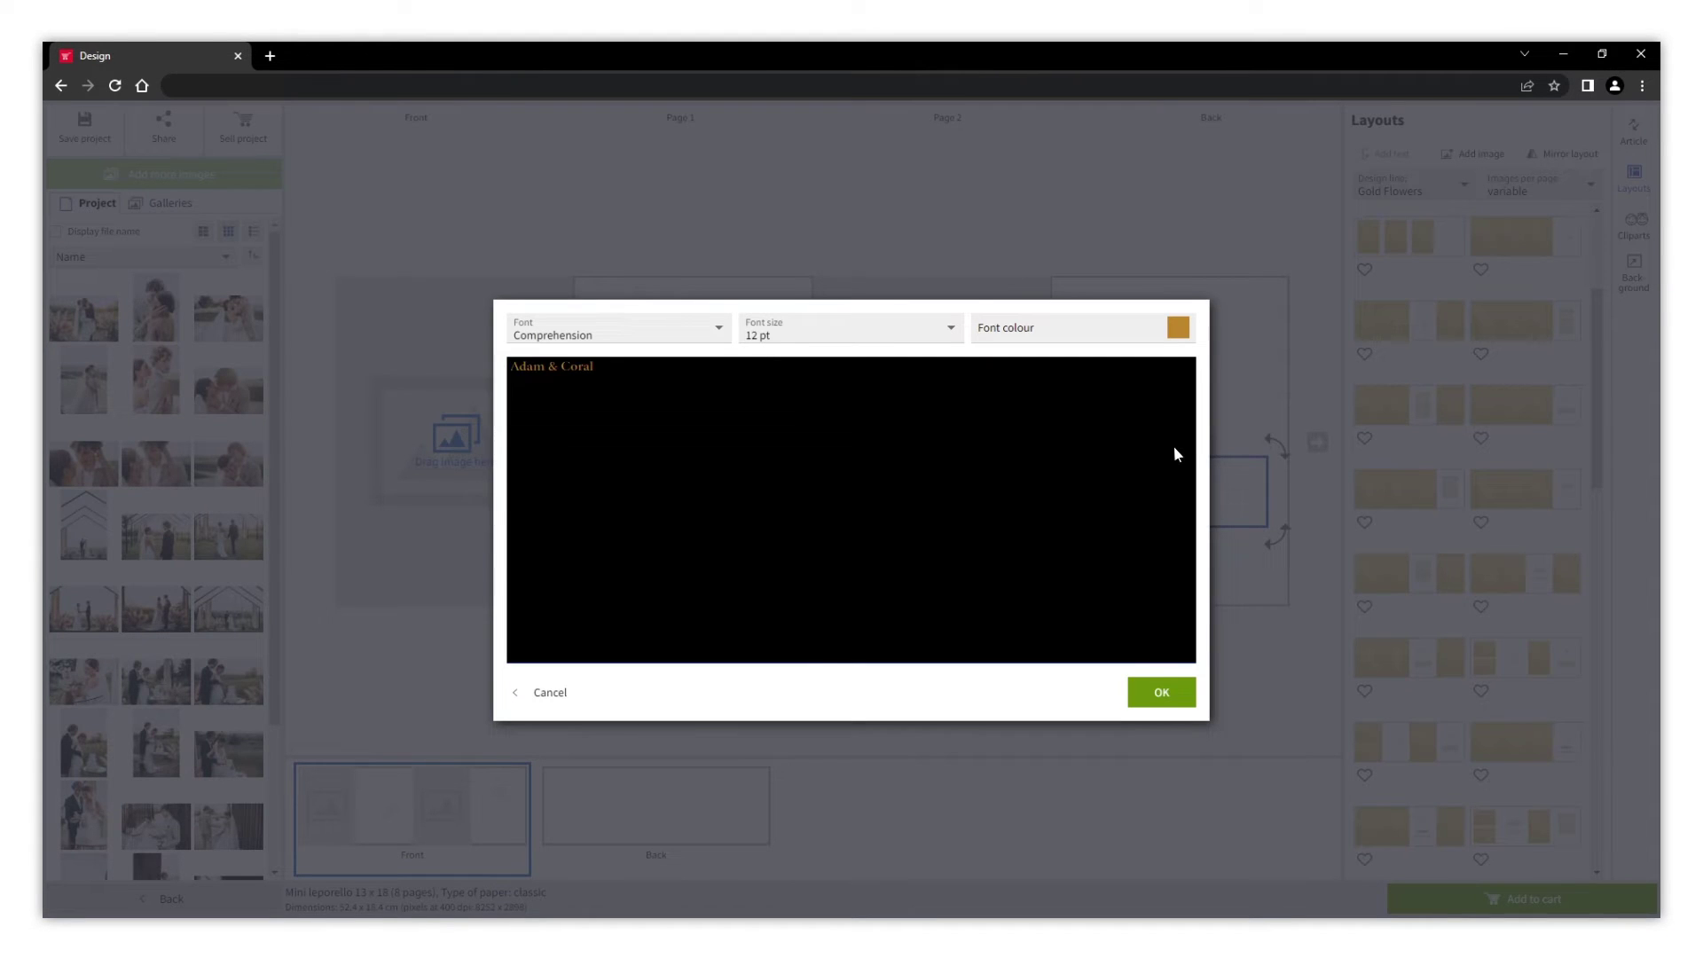
# - Give the couple's names a script font and a larger font size, and apply the text to the back panel
pyautogui.click(712, 327)
pyautogui.click(695, 410)
pyautogui.click(941, 337)
pyautogui.scroll(-2, 931, 496)
pyautogui.click(930, 501)
pyautogui.click(1134, 692)
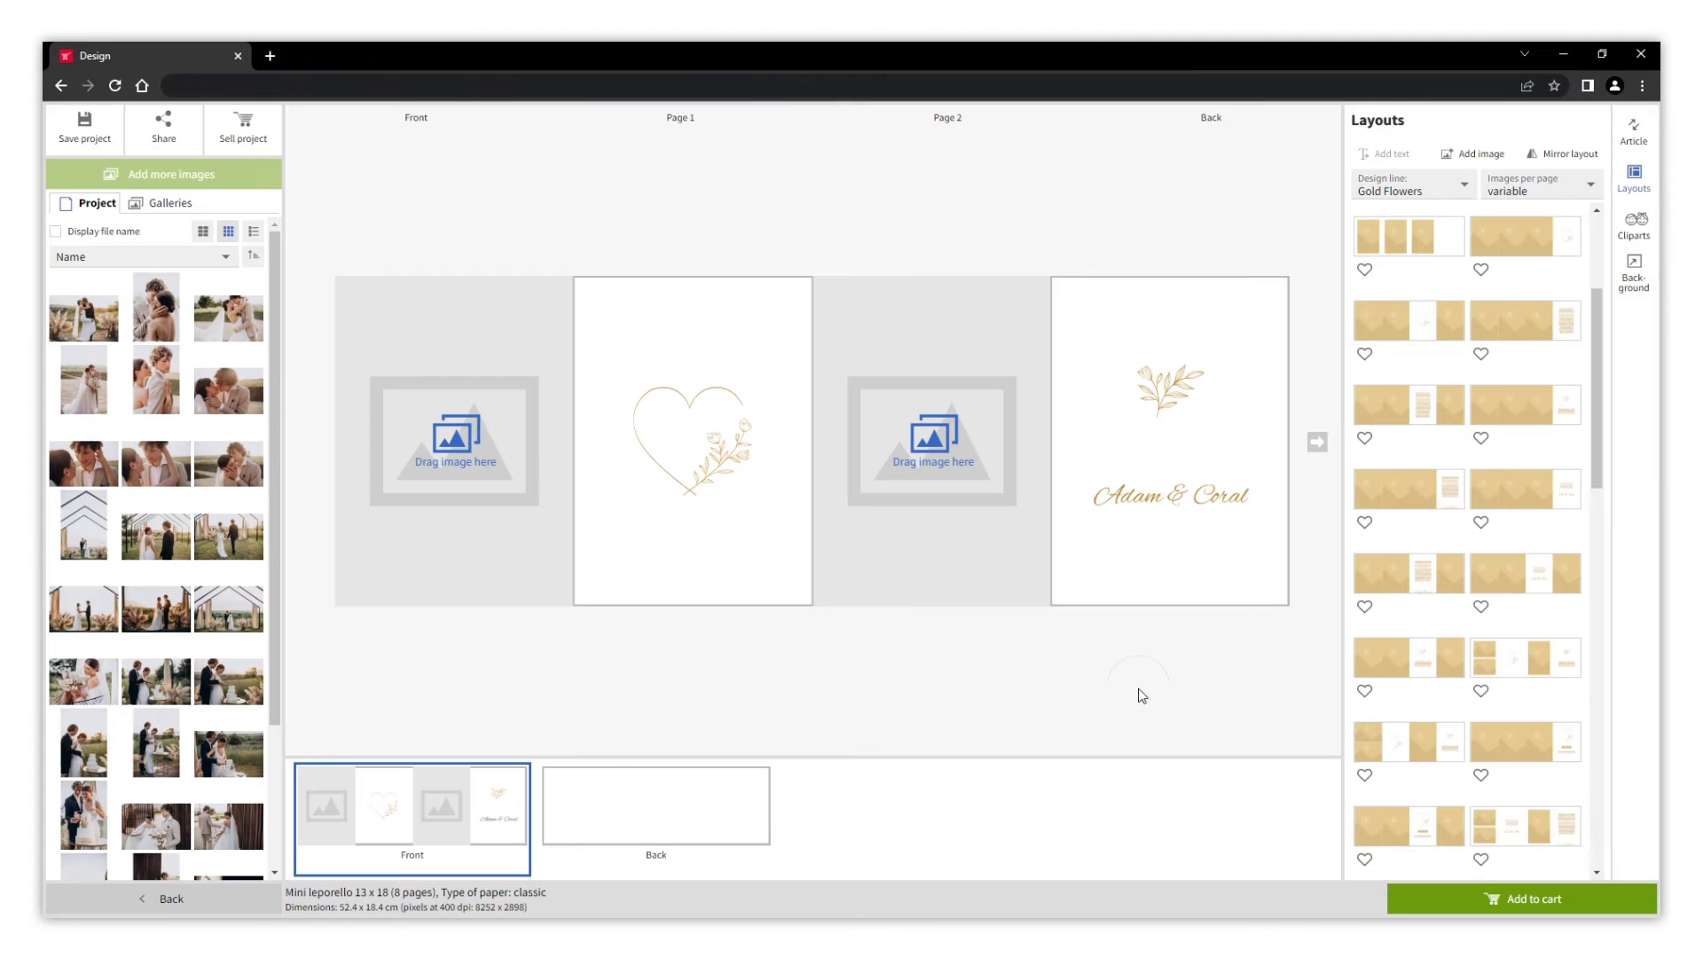
# - Fill the front side's two photo areas with close-up portraits of the couple
pyautogui.moveTo(156, 335); pyautogui.dragTo(453, 452)
pyautogui.moveTo(81, 404); pyautogui.dragTo(918, 443)
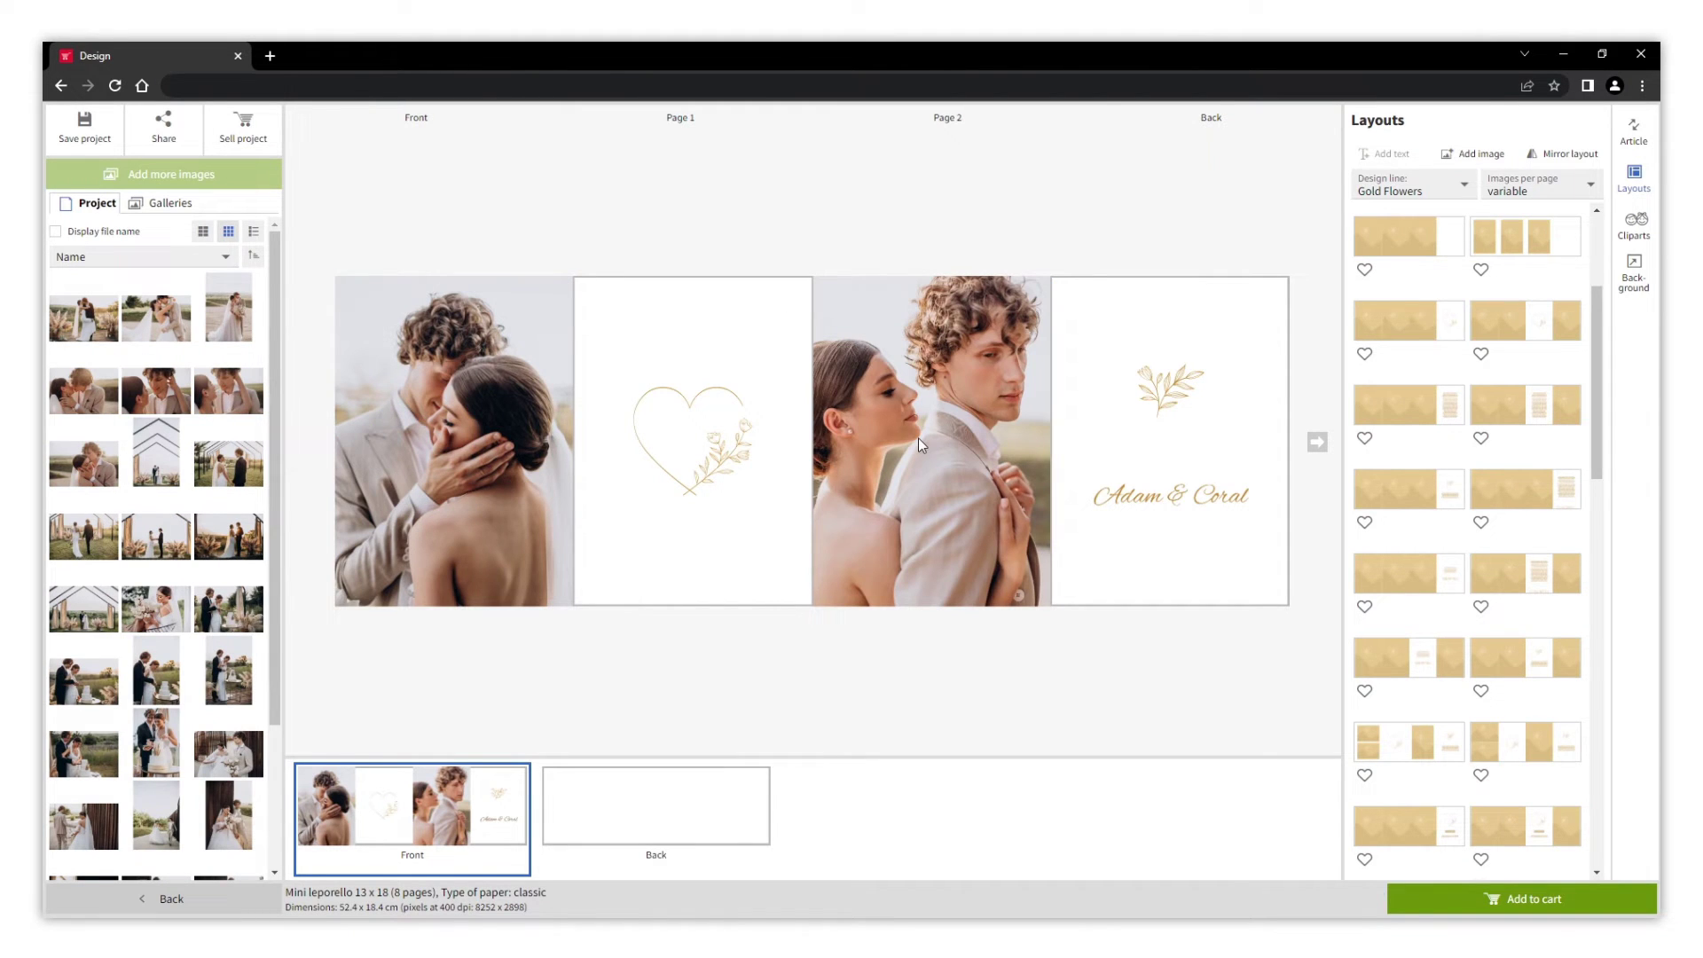
# - Apply a layout with one framed photo on each of the four panels to the leporello's back side
pyautogui.click(751, 813)
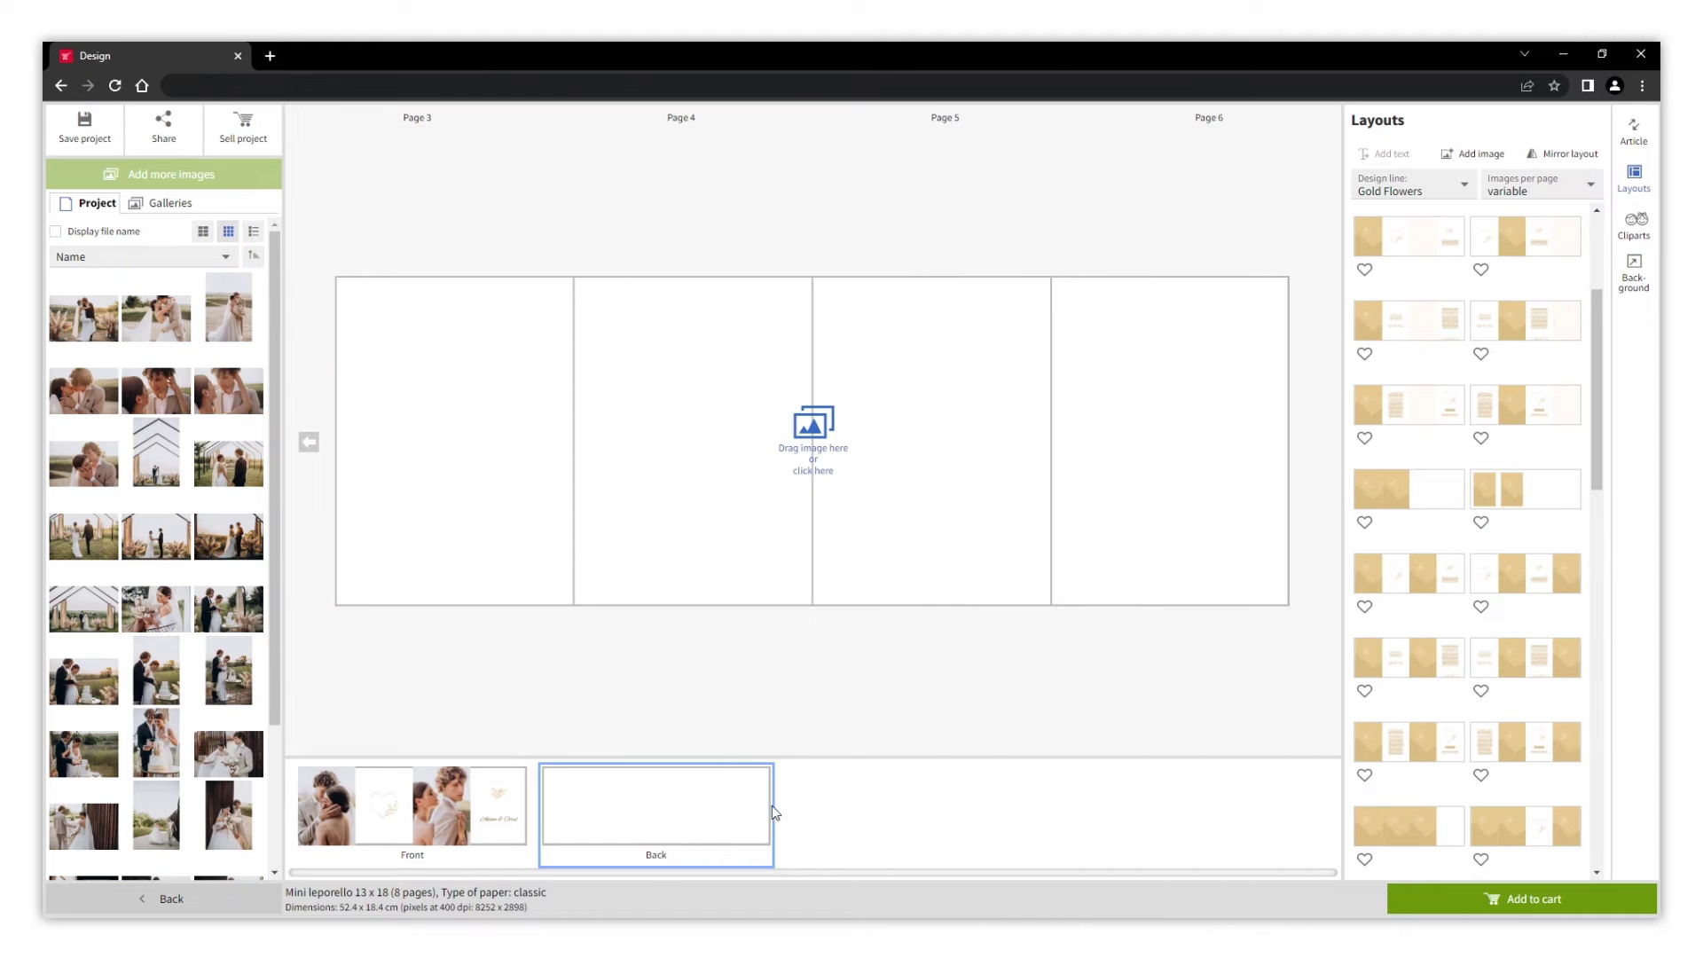
pyautogui.scroll(-8, 1583, 621)
pyautogui.scroll(-3, 1585, 704)
pyautogui.click(1414, 647)
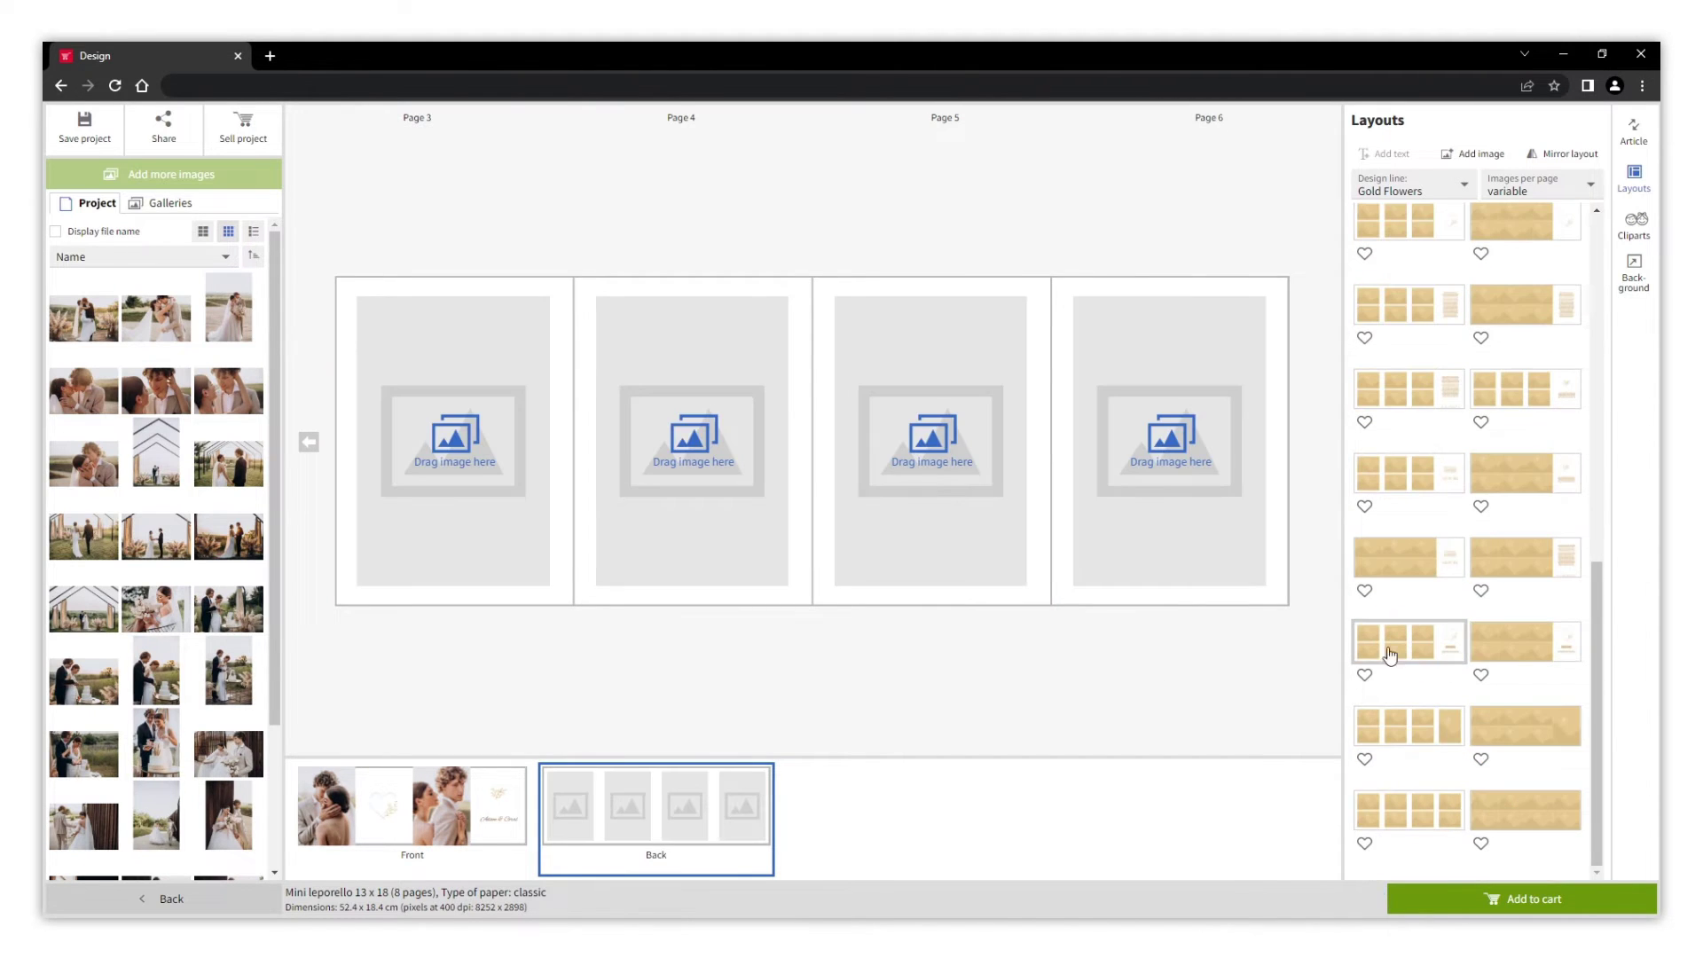
# - Fill pages 3 to 6 with the kissing, embracing, bouquet and cake-cutting photos, in that order
pyautogui.moveTo(94, 316); pyautogui.dragTo(502, 462)
pyautogui.moveTo(229, 392); pyautogui.dragTo(660, 450)
pyautogui.moveTo(158, 309); pyautogui.dragTo(905, 434)
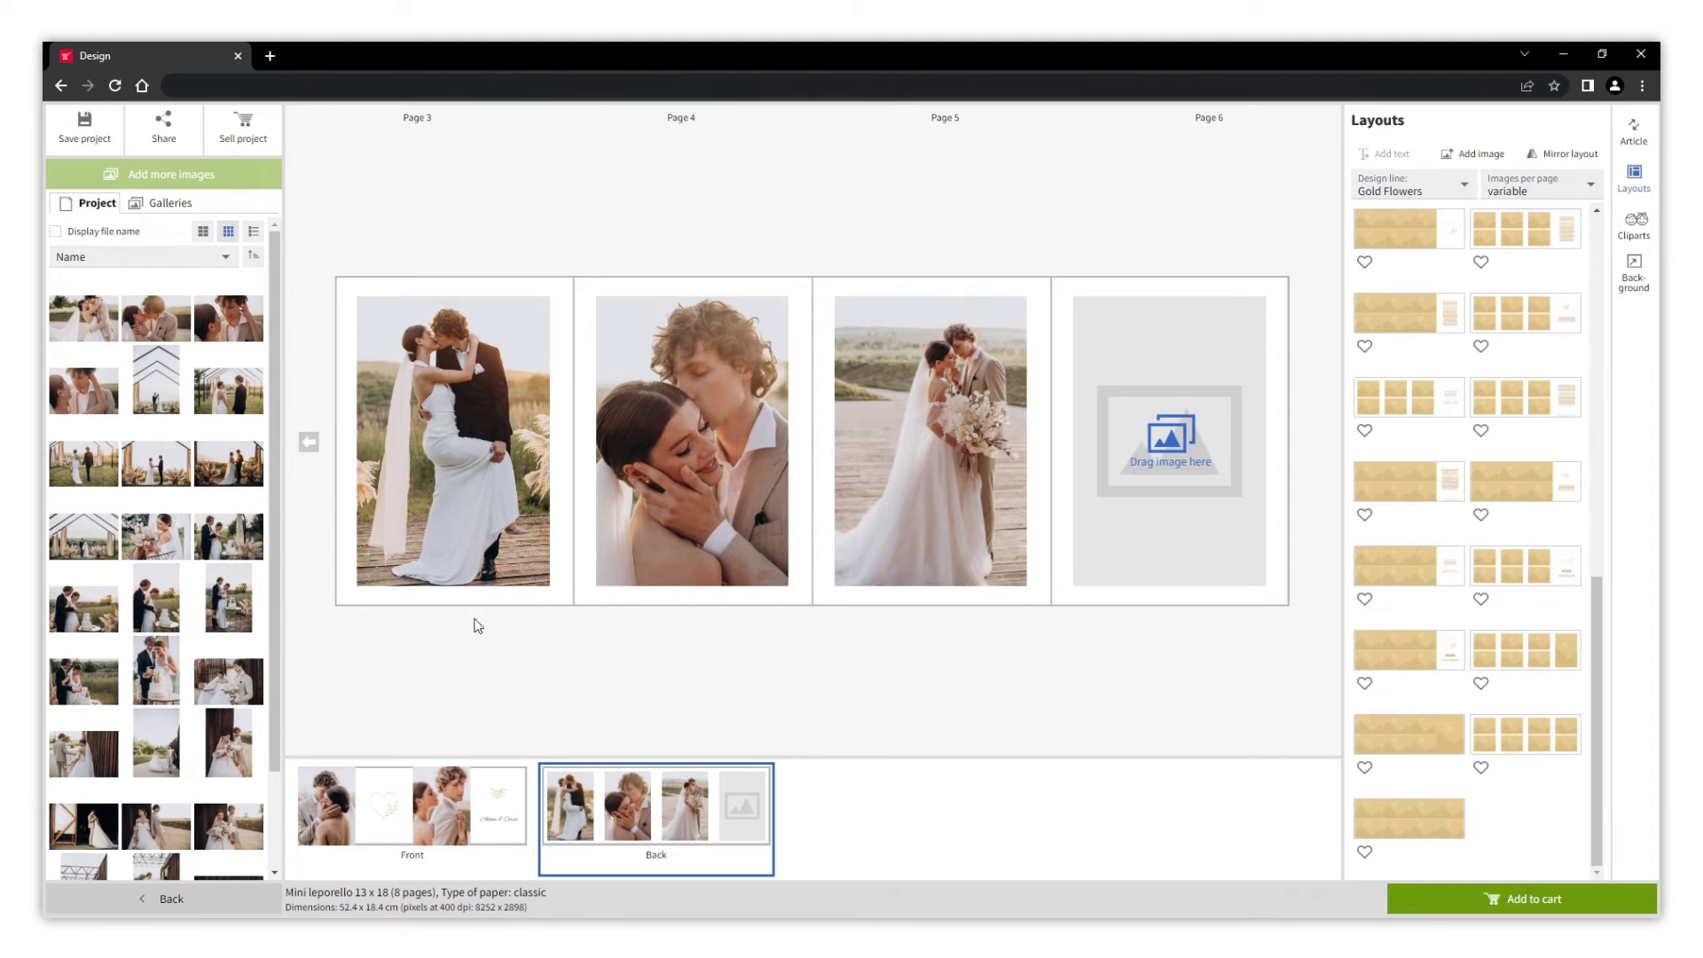
pyautogui.moveTo(163, 670); pyautogui.dragTo(1148, 440)
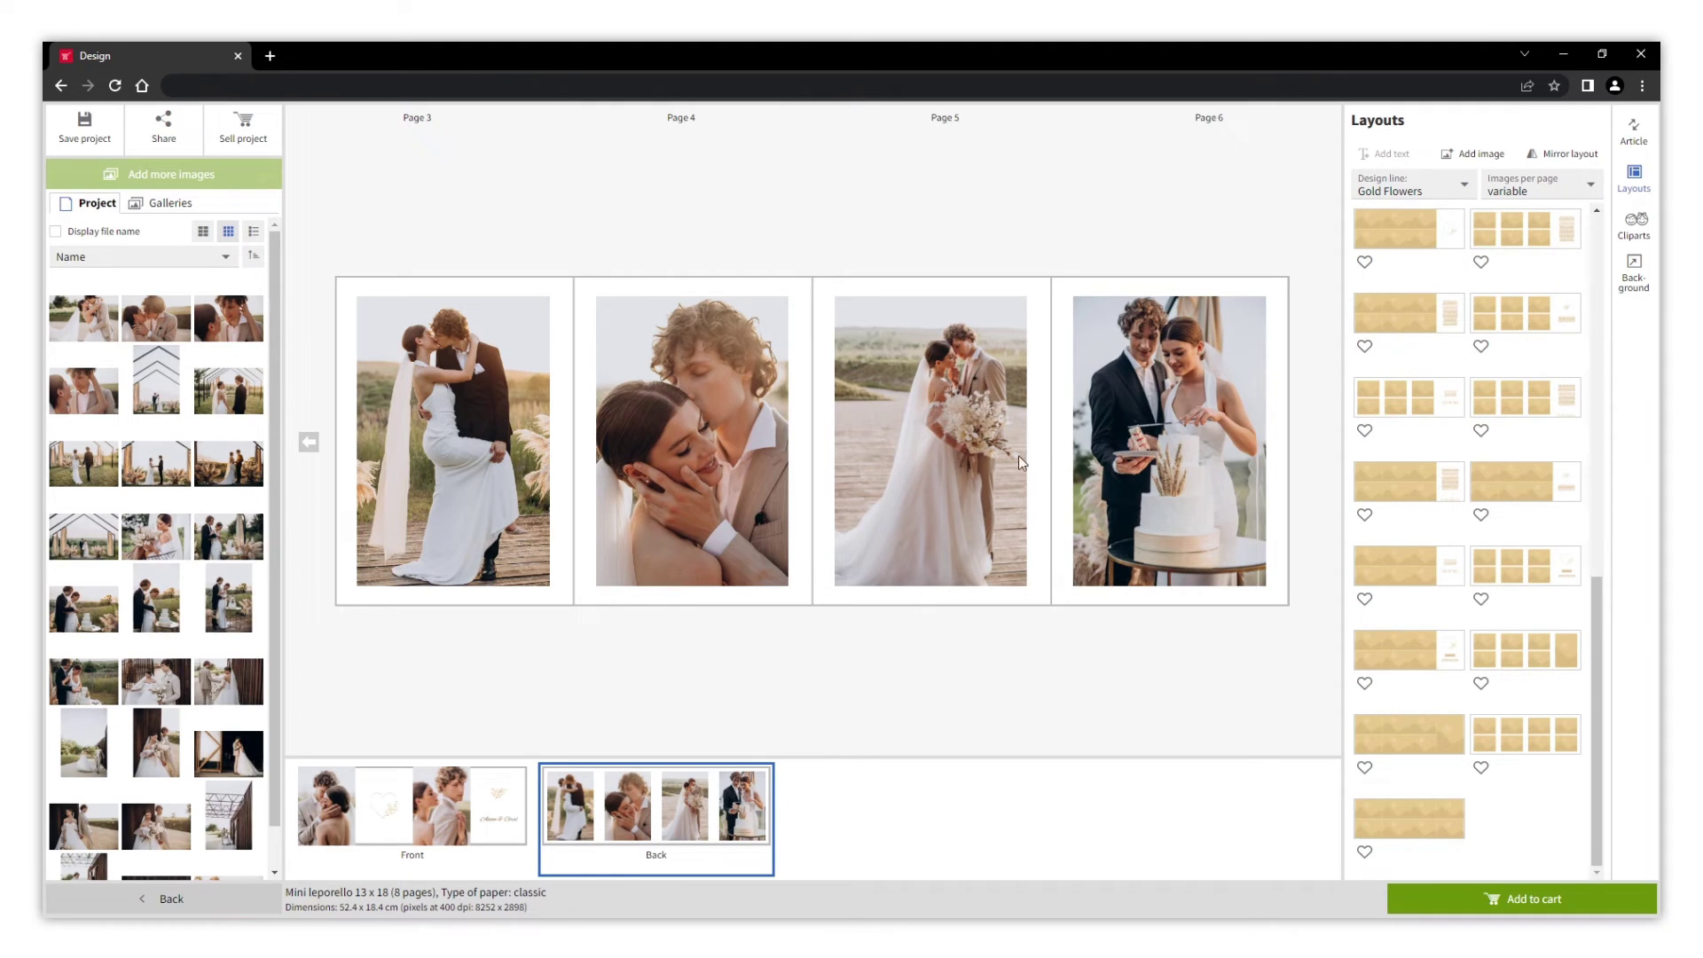
# - Save the leporello project under the title Mini leporello and return to the projects overview
pyautogui.click(93, 141)
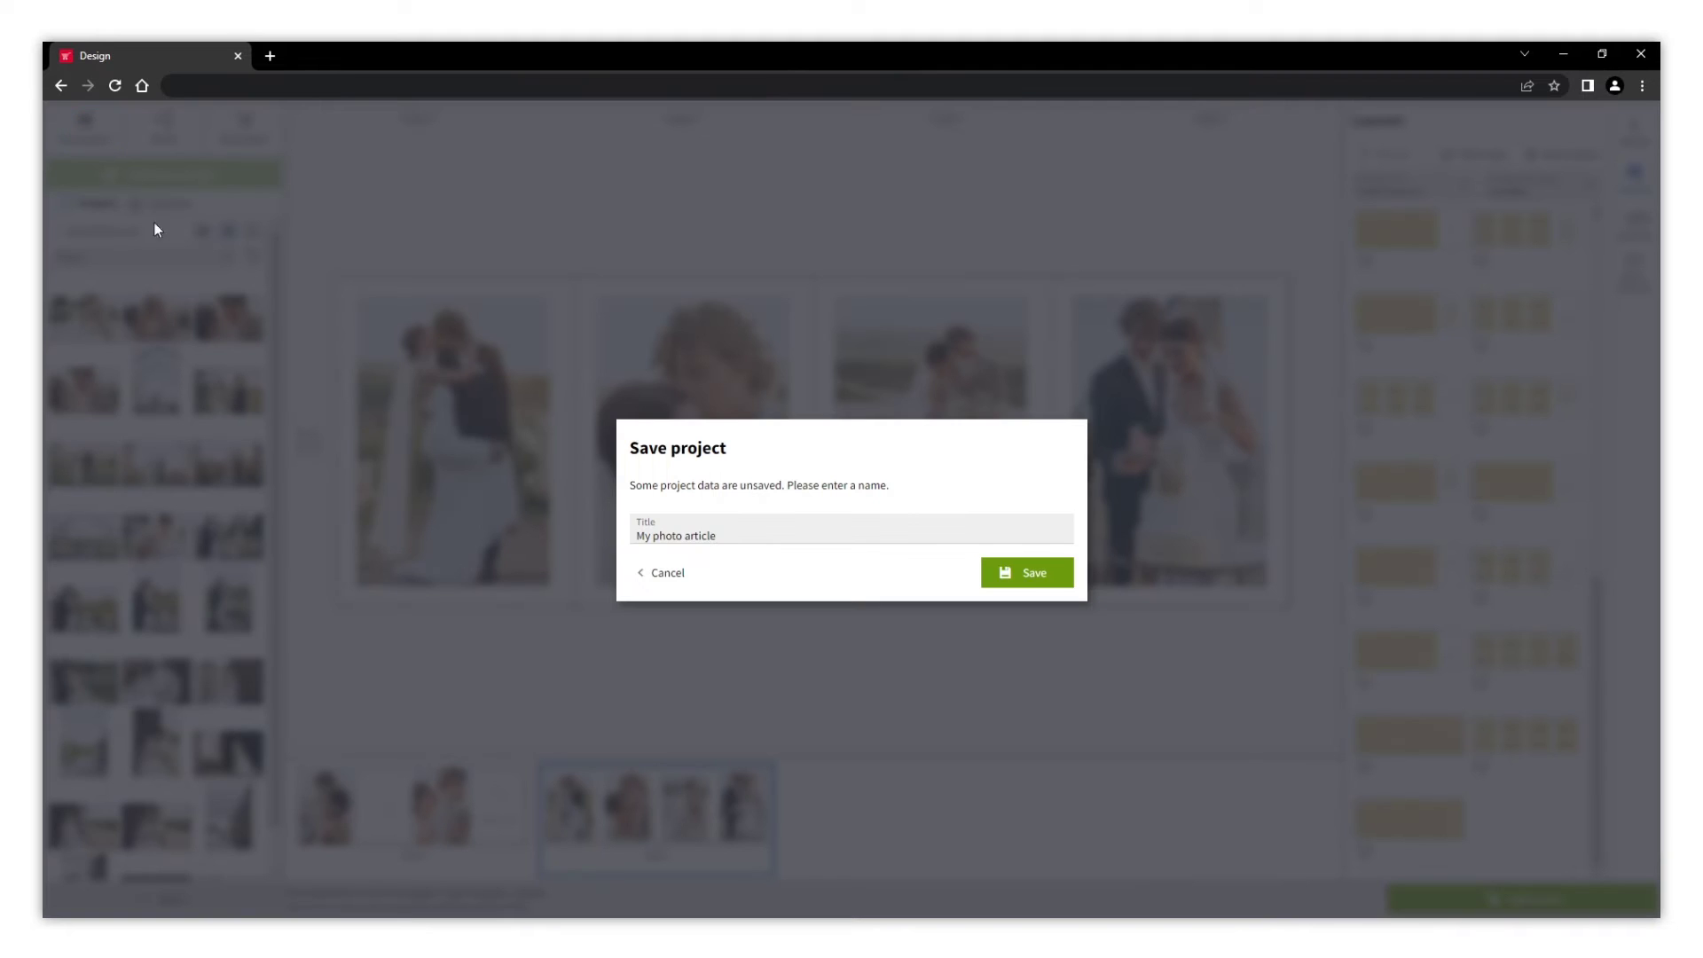
pyautogui.click(825, 529)
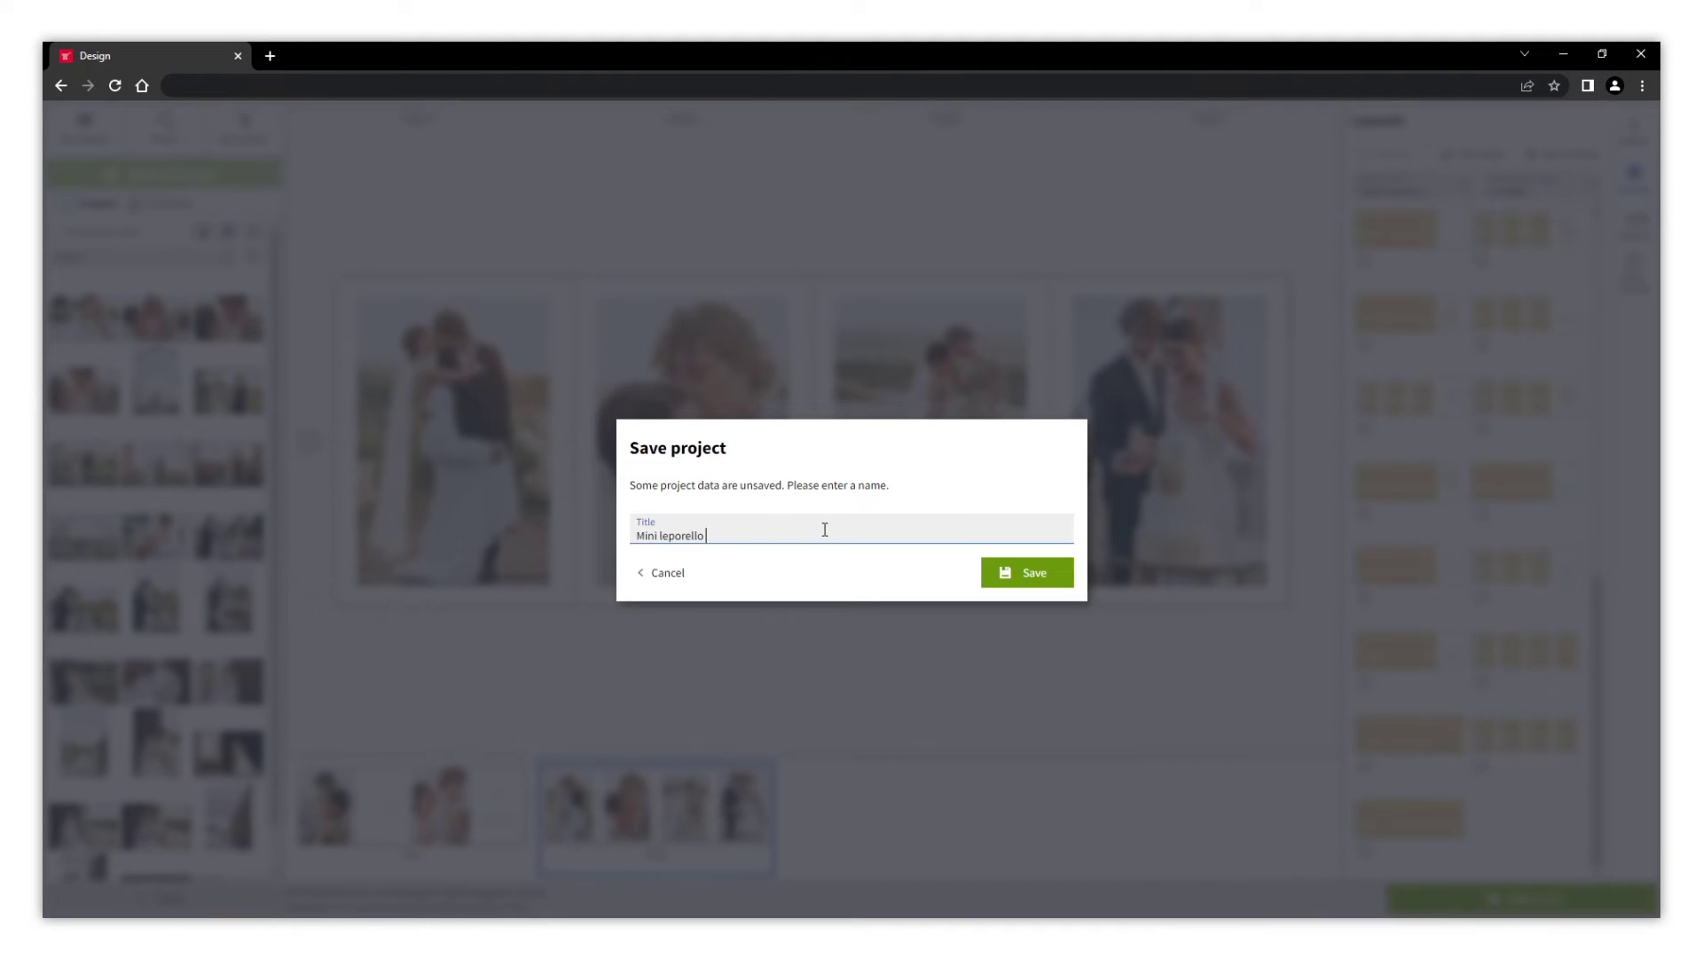
pyautogui.click(1008, 562)
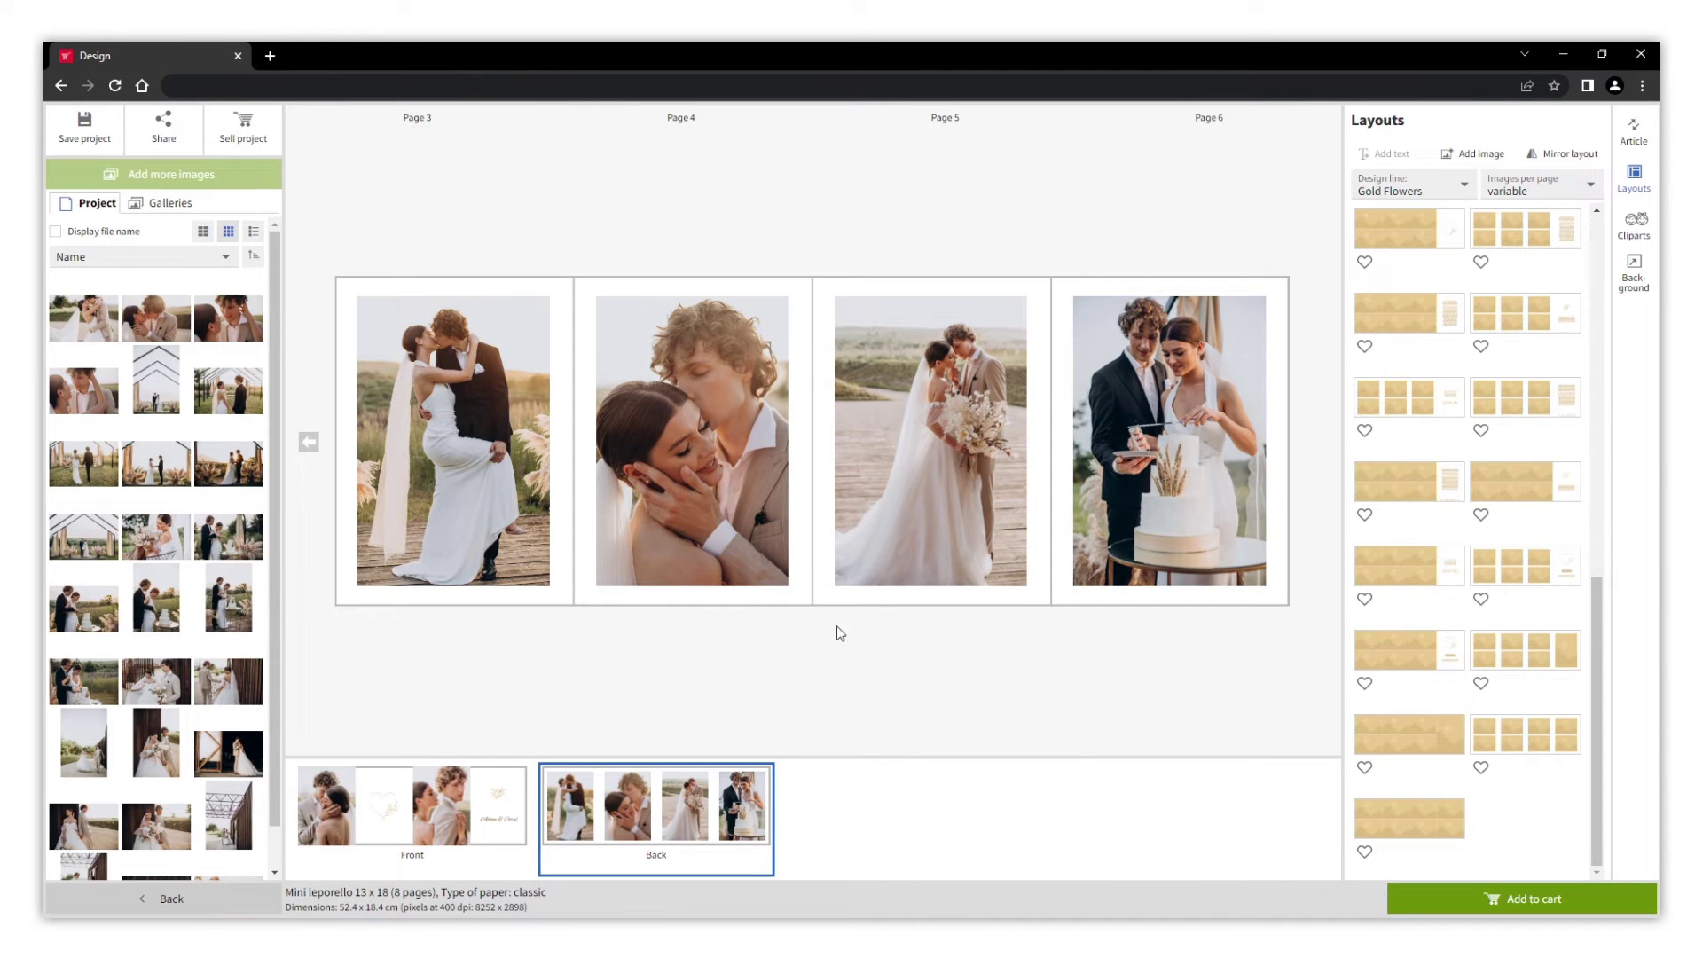
pyautogui.click(233, 901)
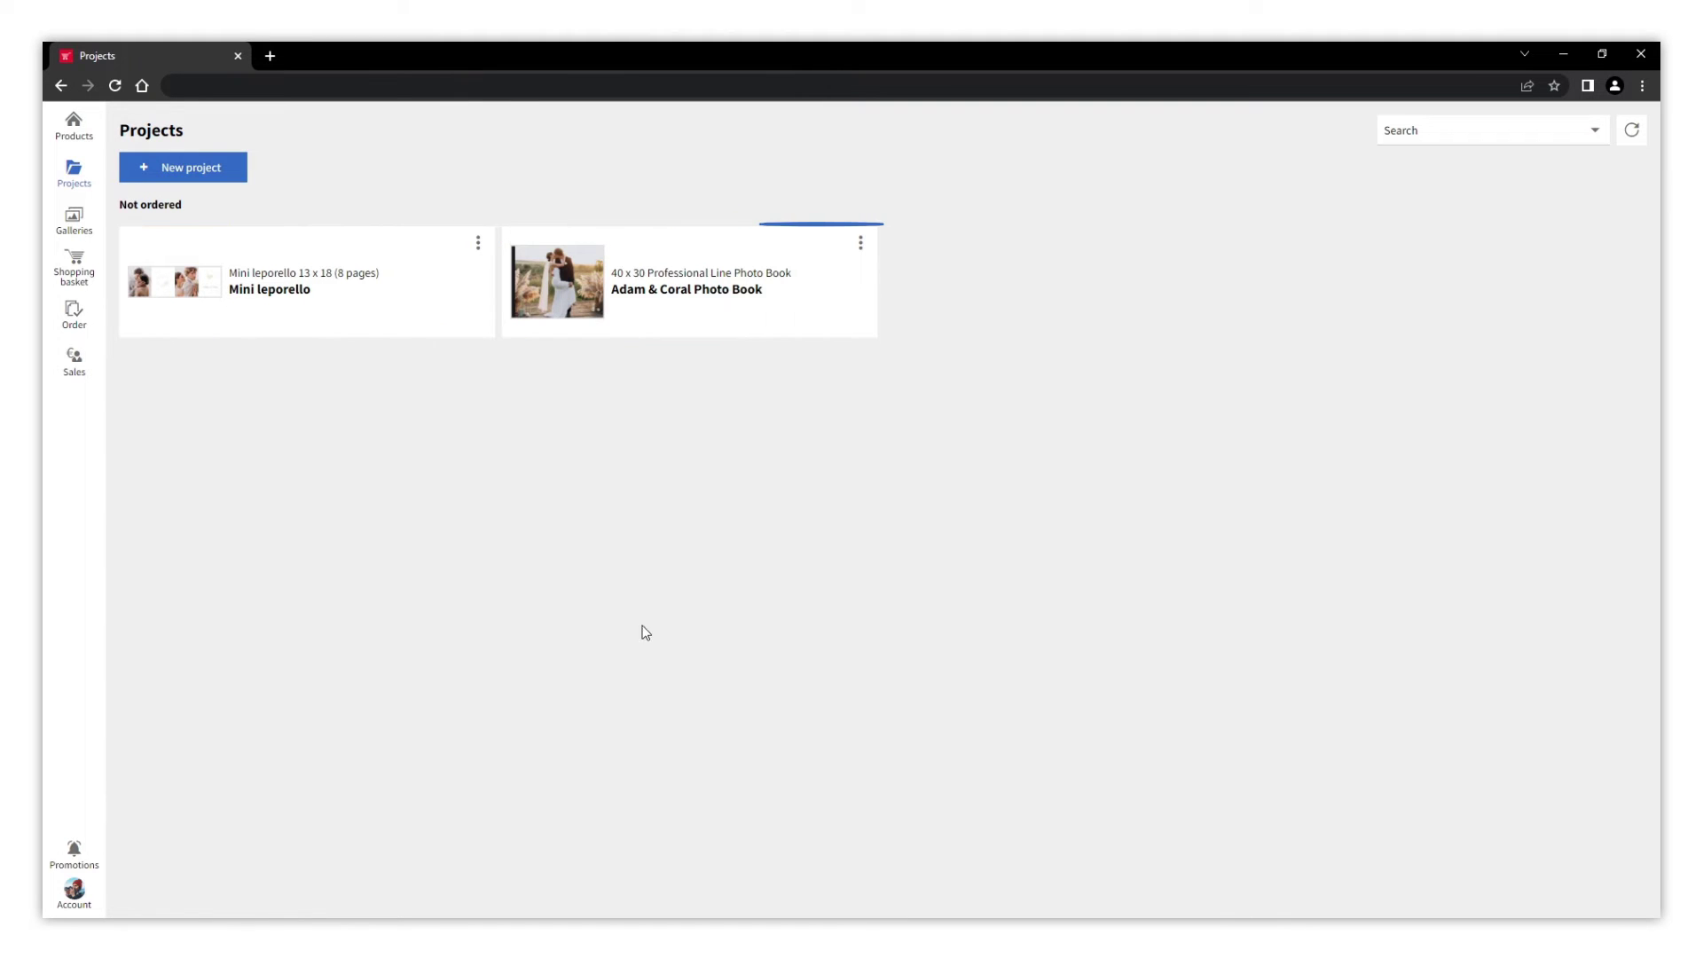
# - Duplicate the 40 x 30 Professional Line photo book and convert the copy to a 28 x 19 hardcover photo book with glossy cover
pyautogui.click(861, 244)
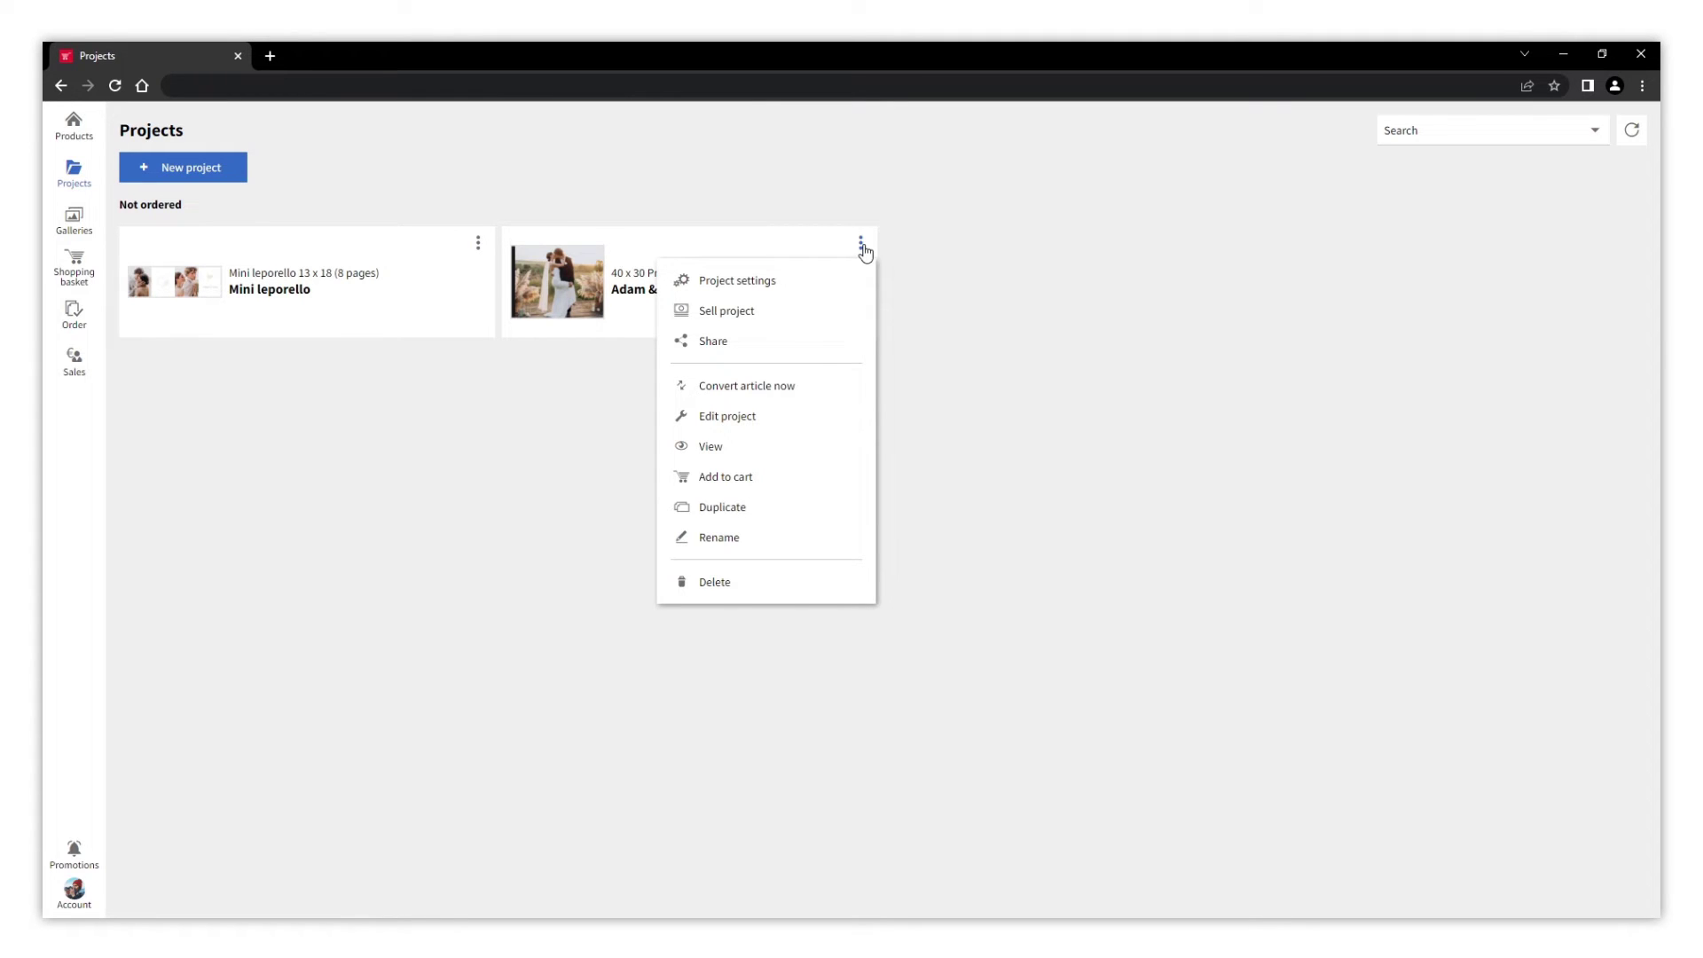
pyautogui.click(736, 510)
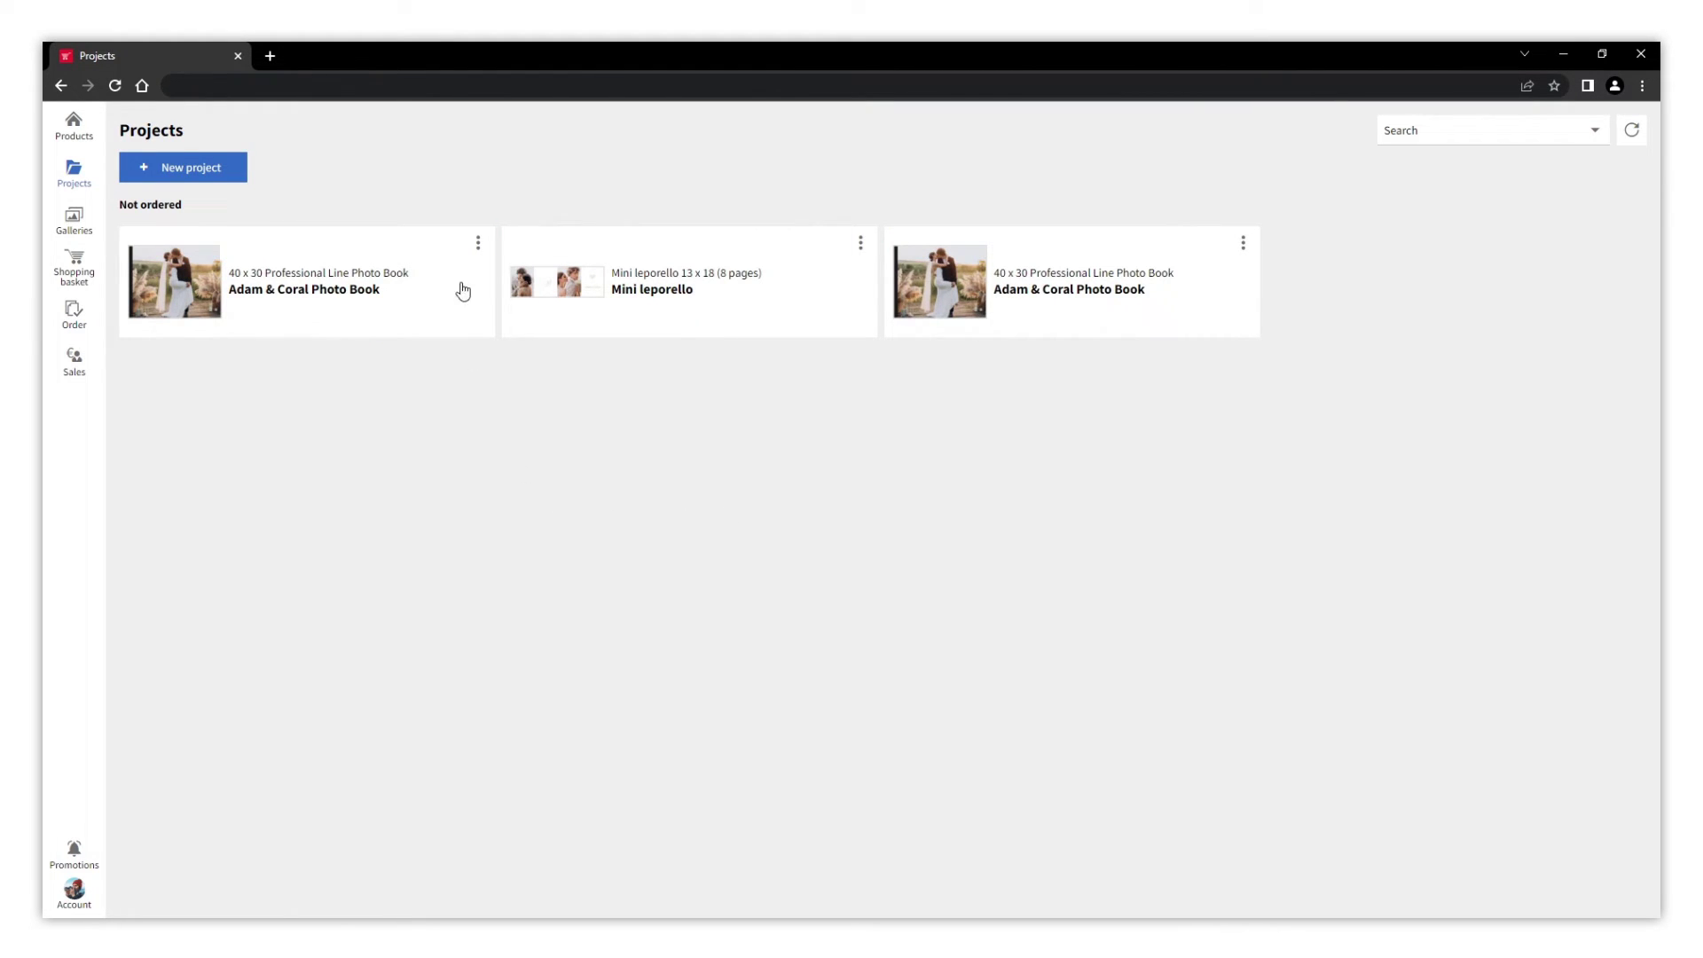
pyautogui.click(477, 245)
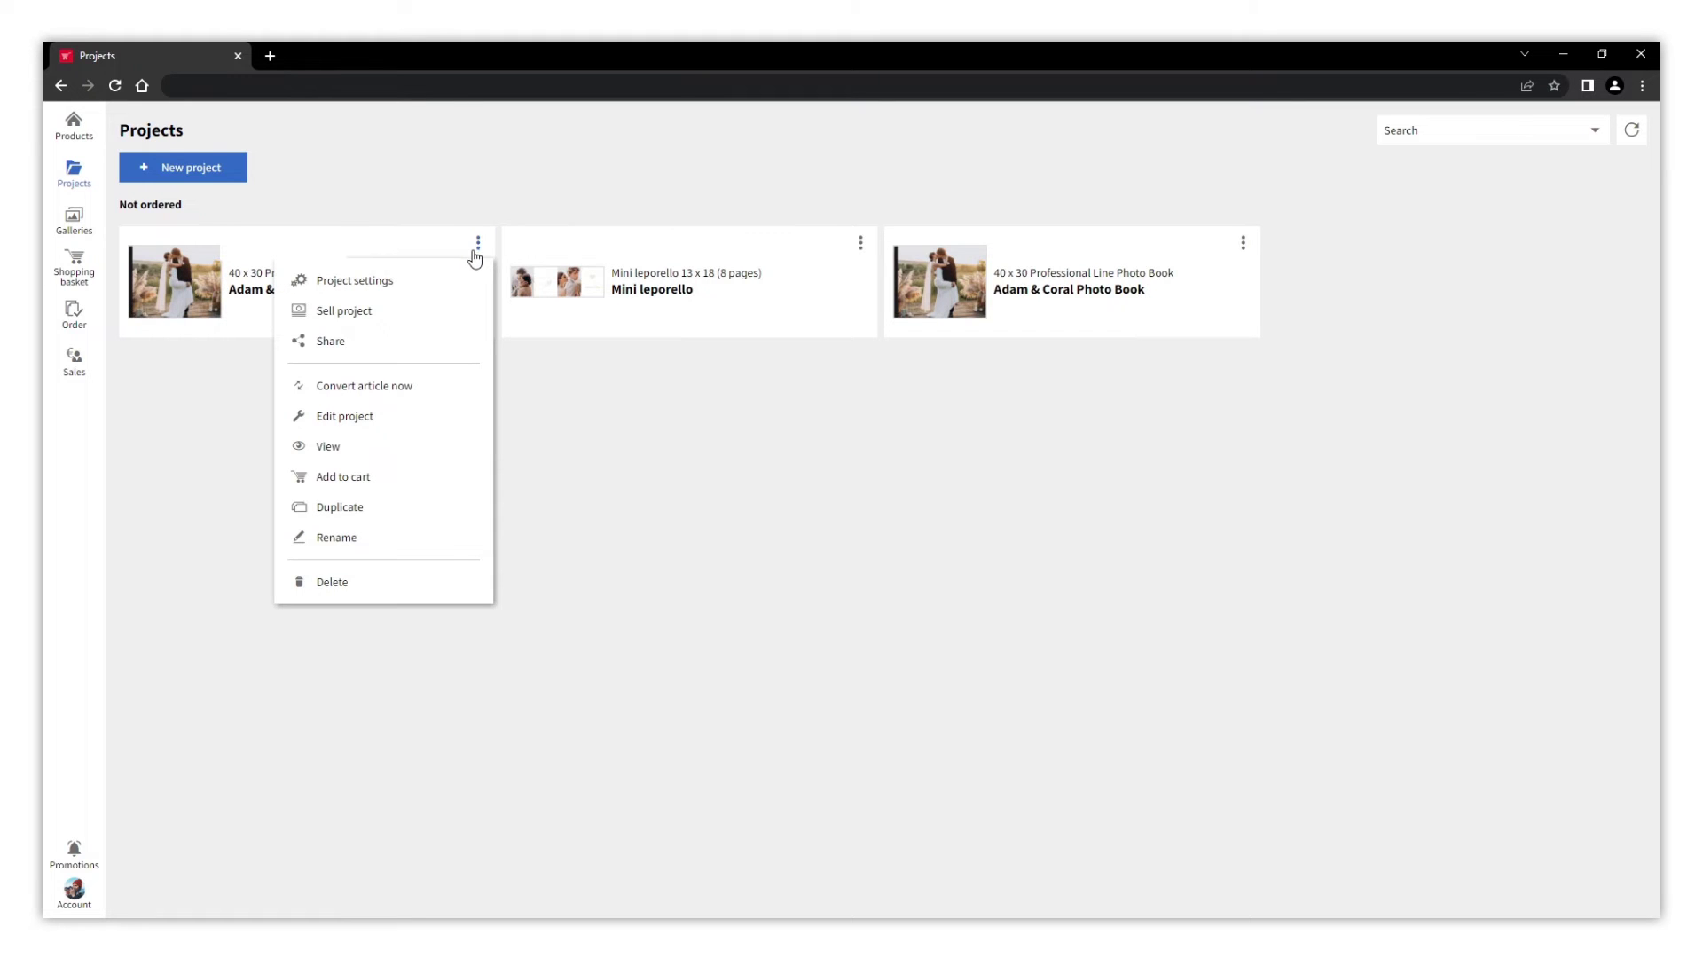
pyautogui.click(413, 387)
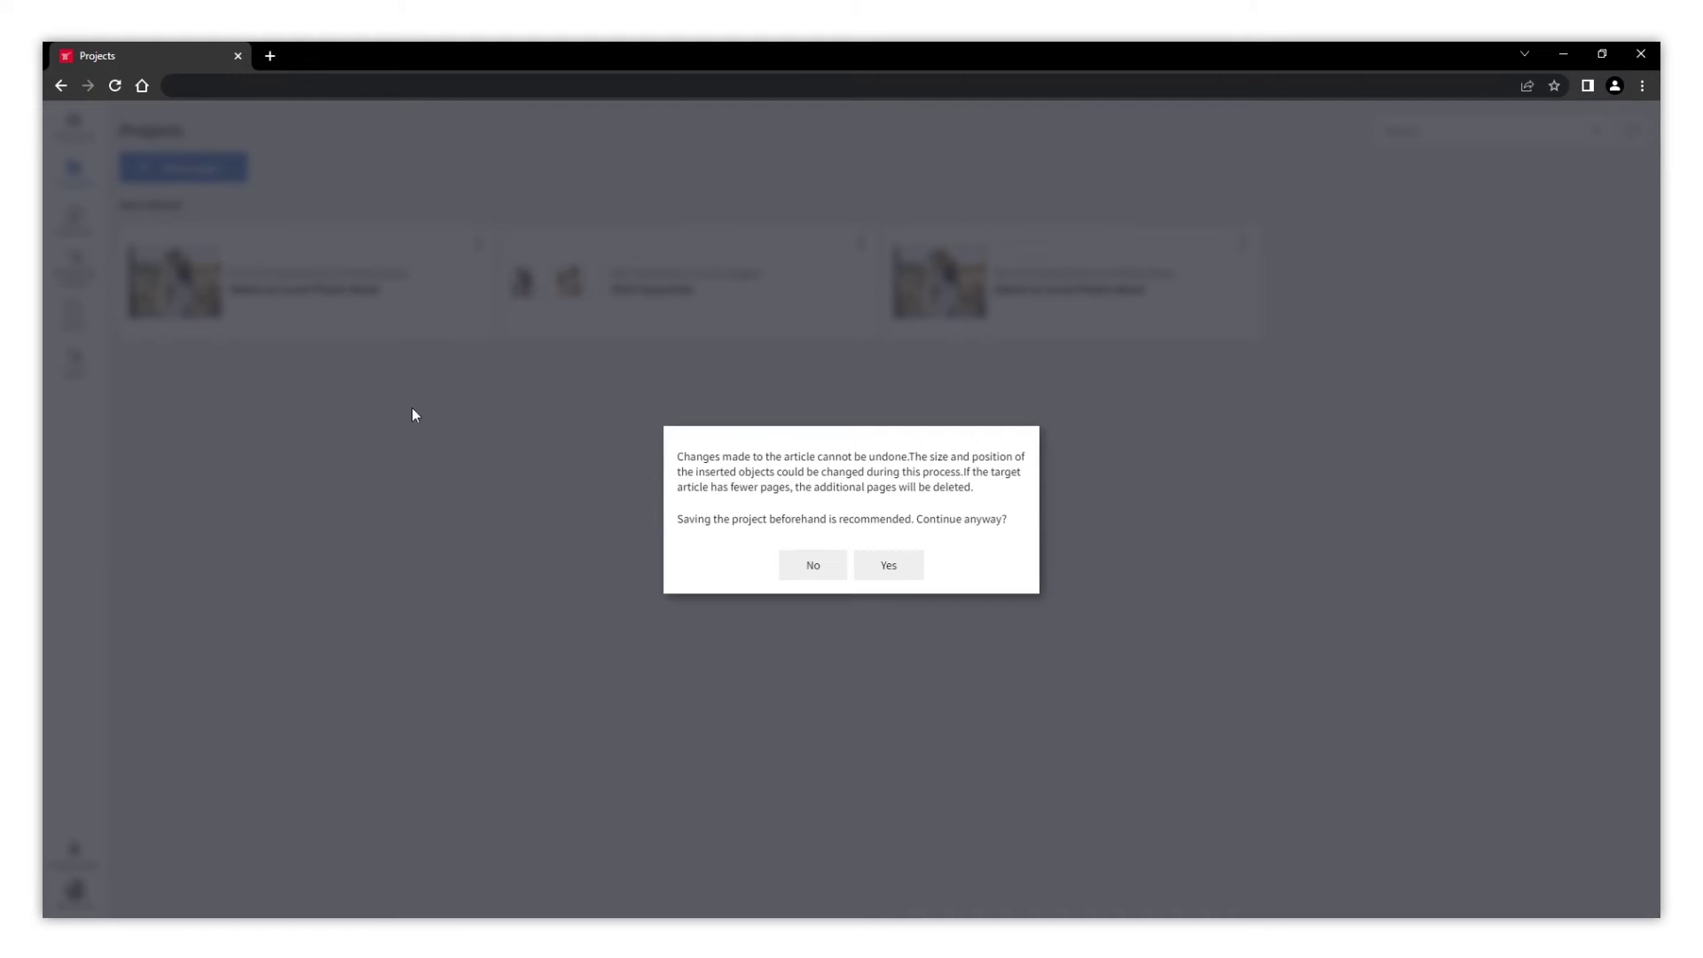
pyautogui.click(889, 566)
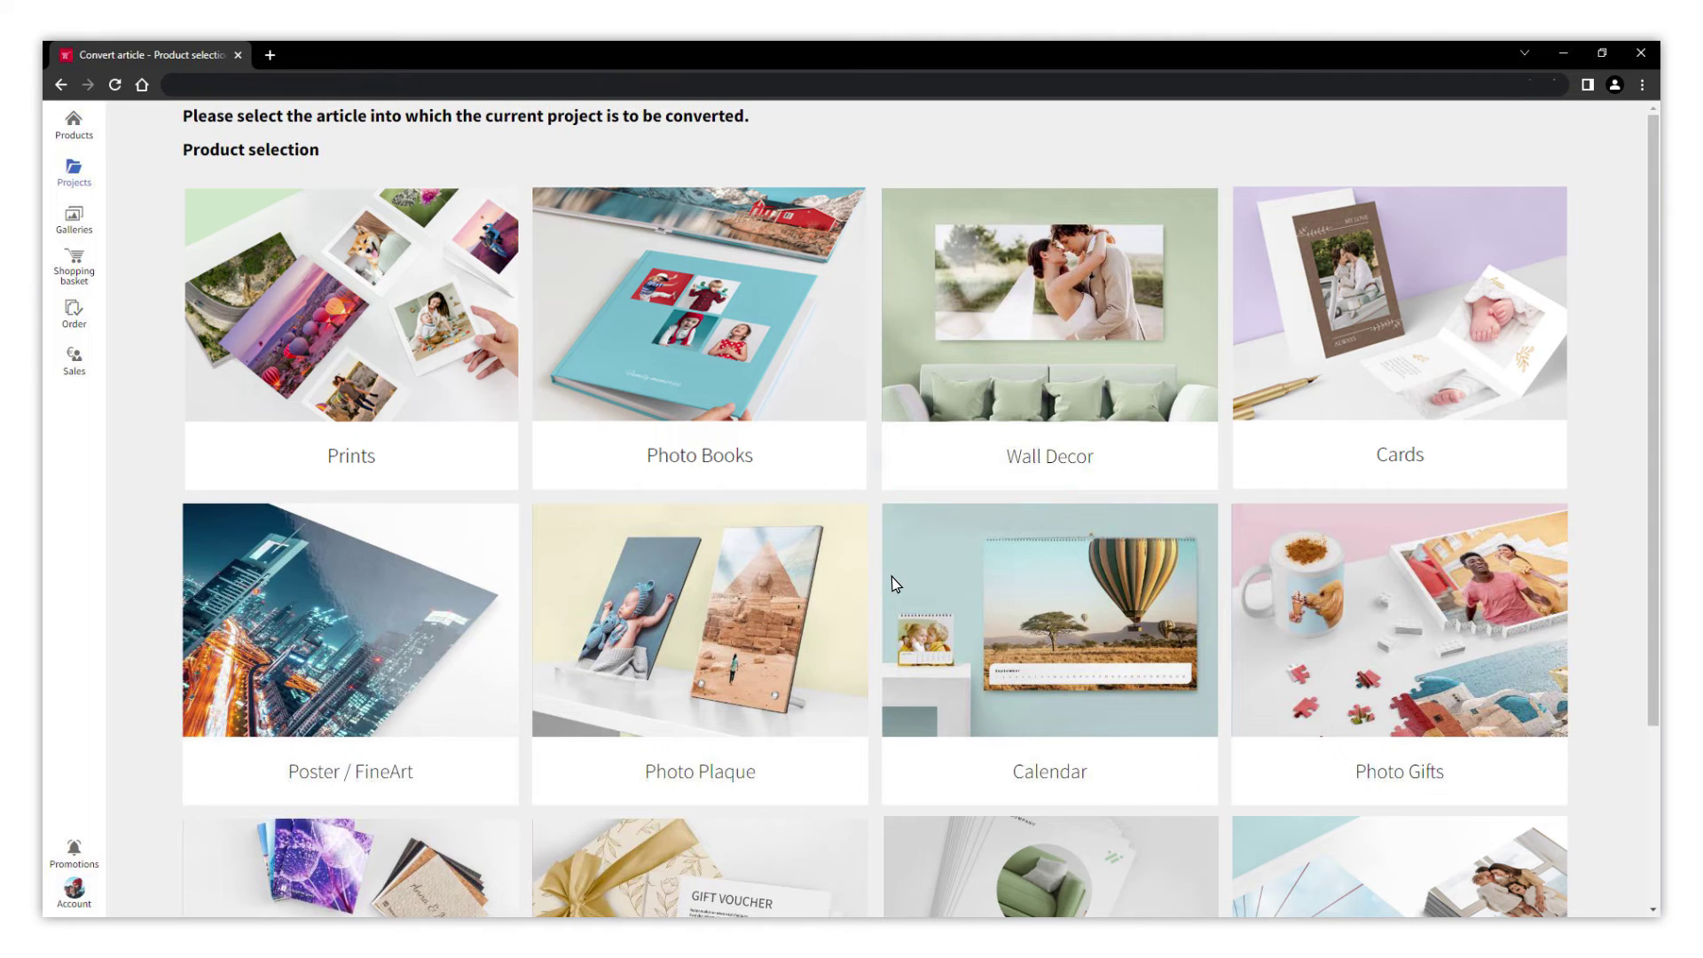
pyautogui.click(640, 404)
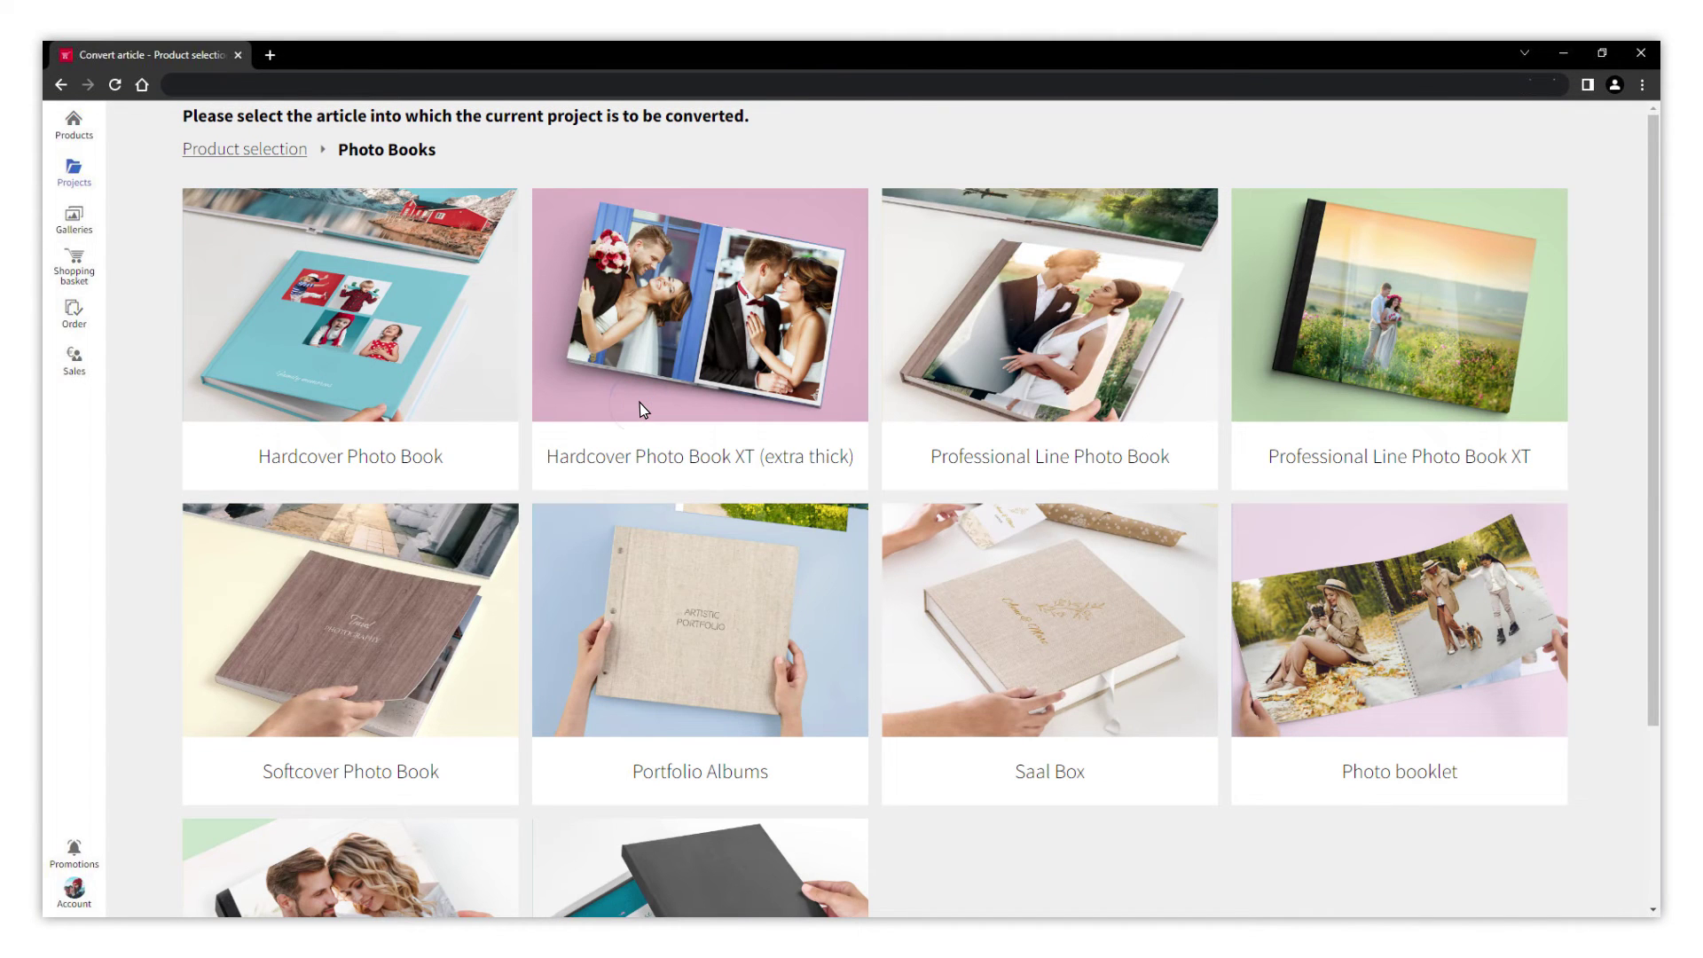
pyautogui.click(408, 385)
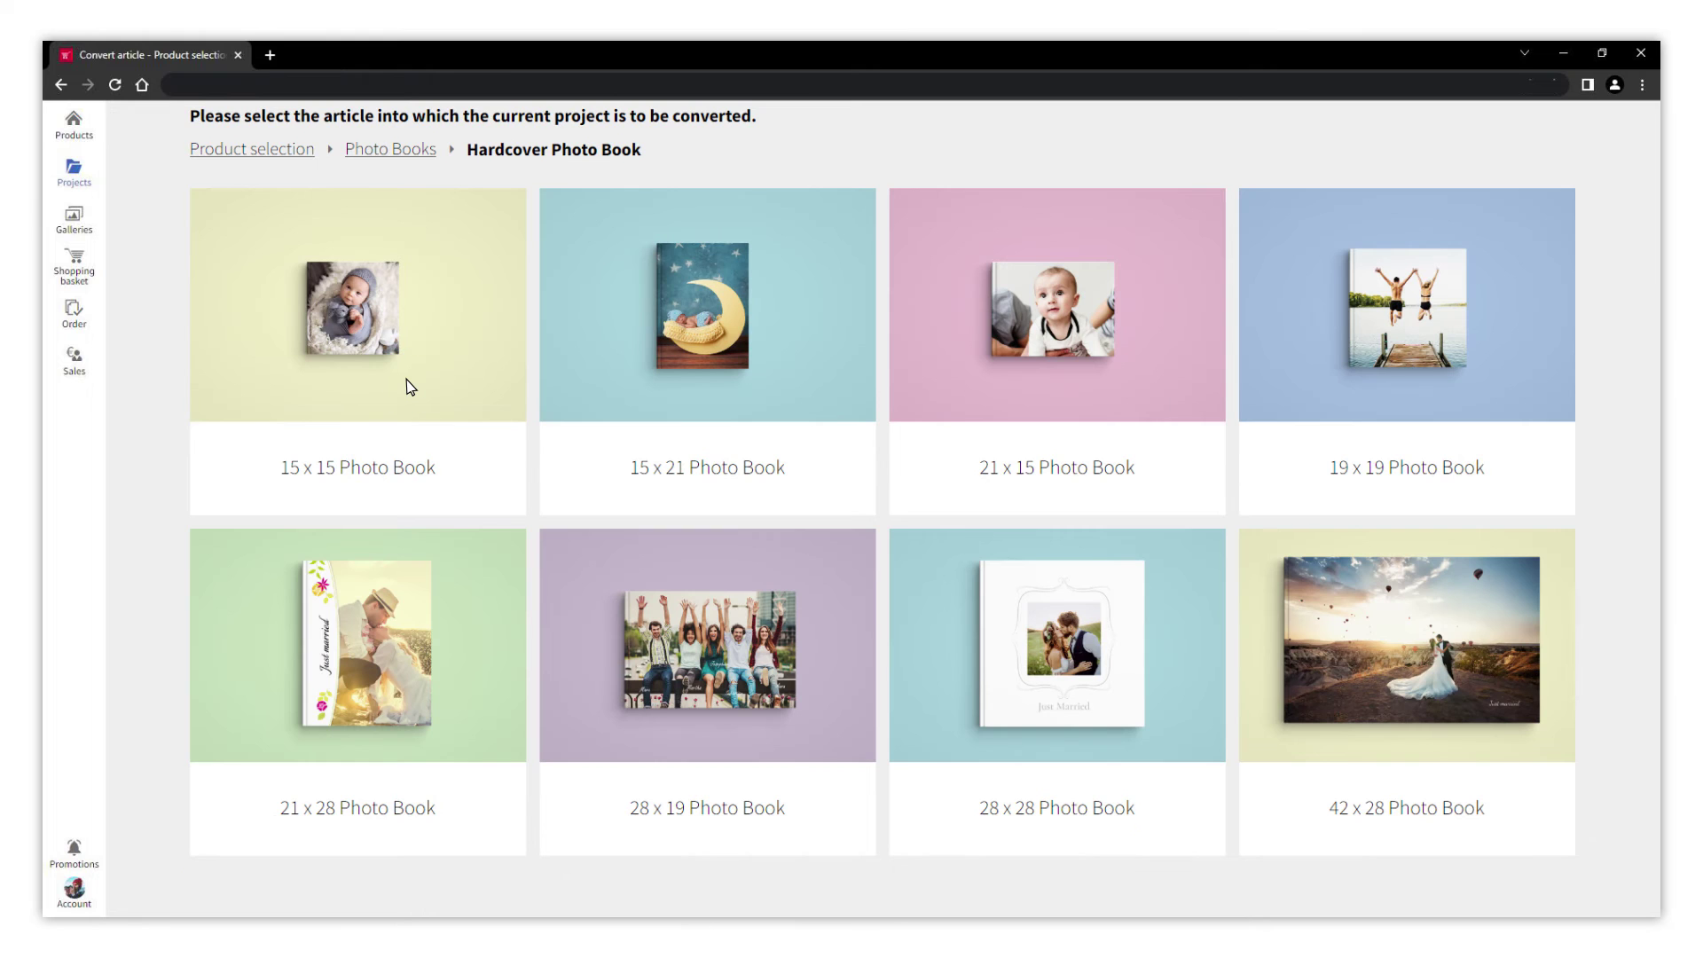
pyautogui.click(660, 663)
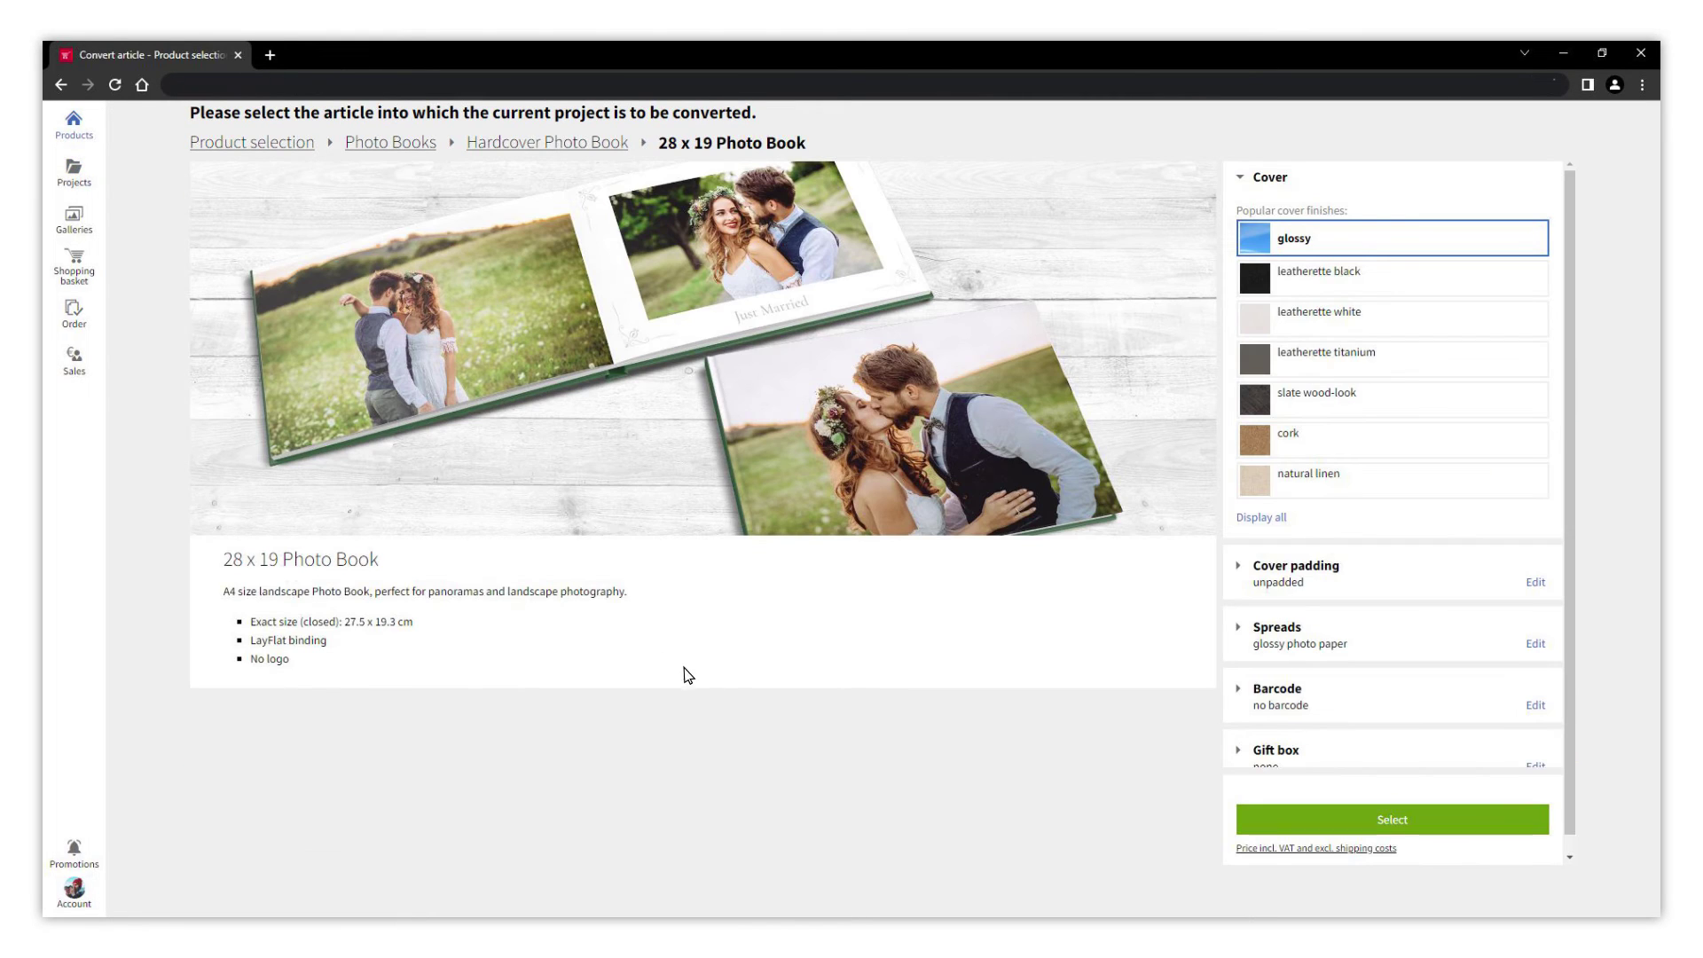
pyautogui.click(1271, 814)
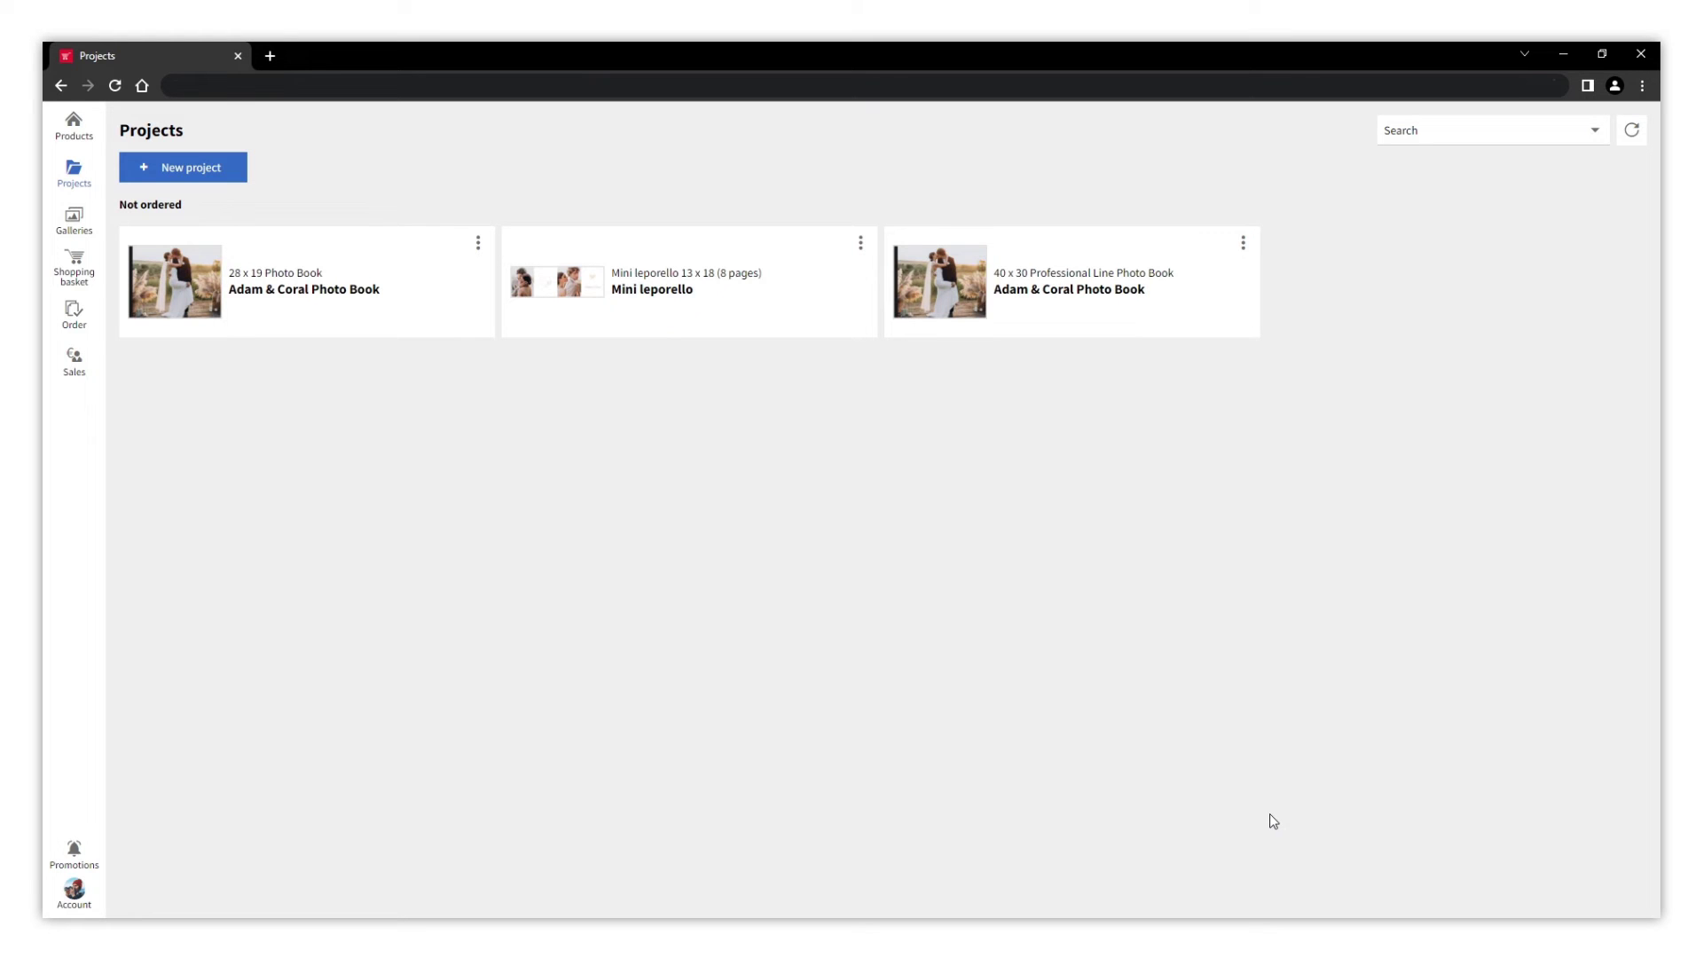
# - Open the 28 x 19 photo book for editing and check the converted spread on pages 3 and 4
pyautogui.click(475, 250)
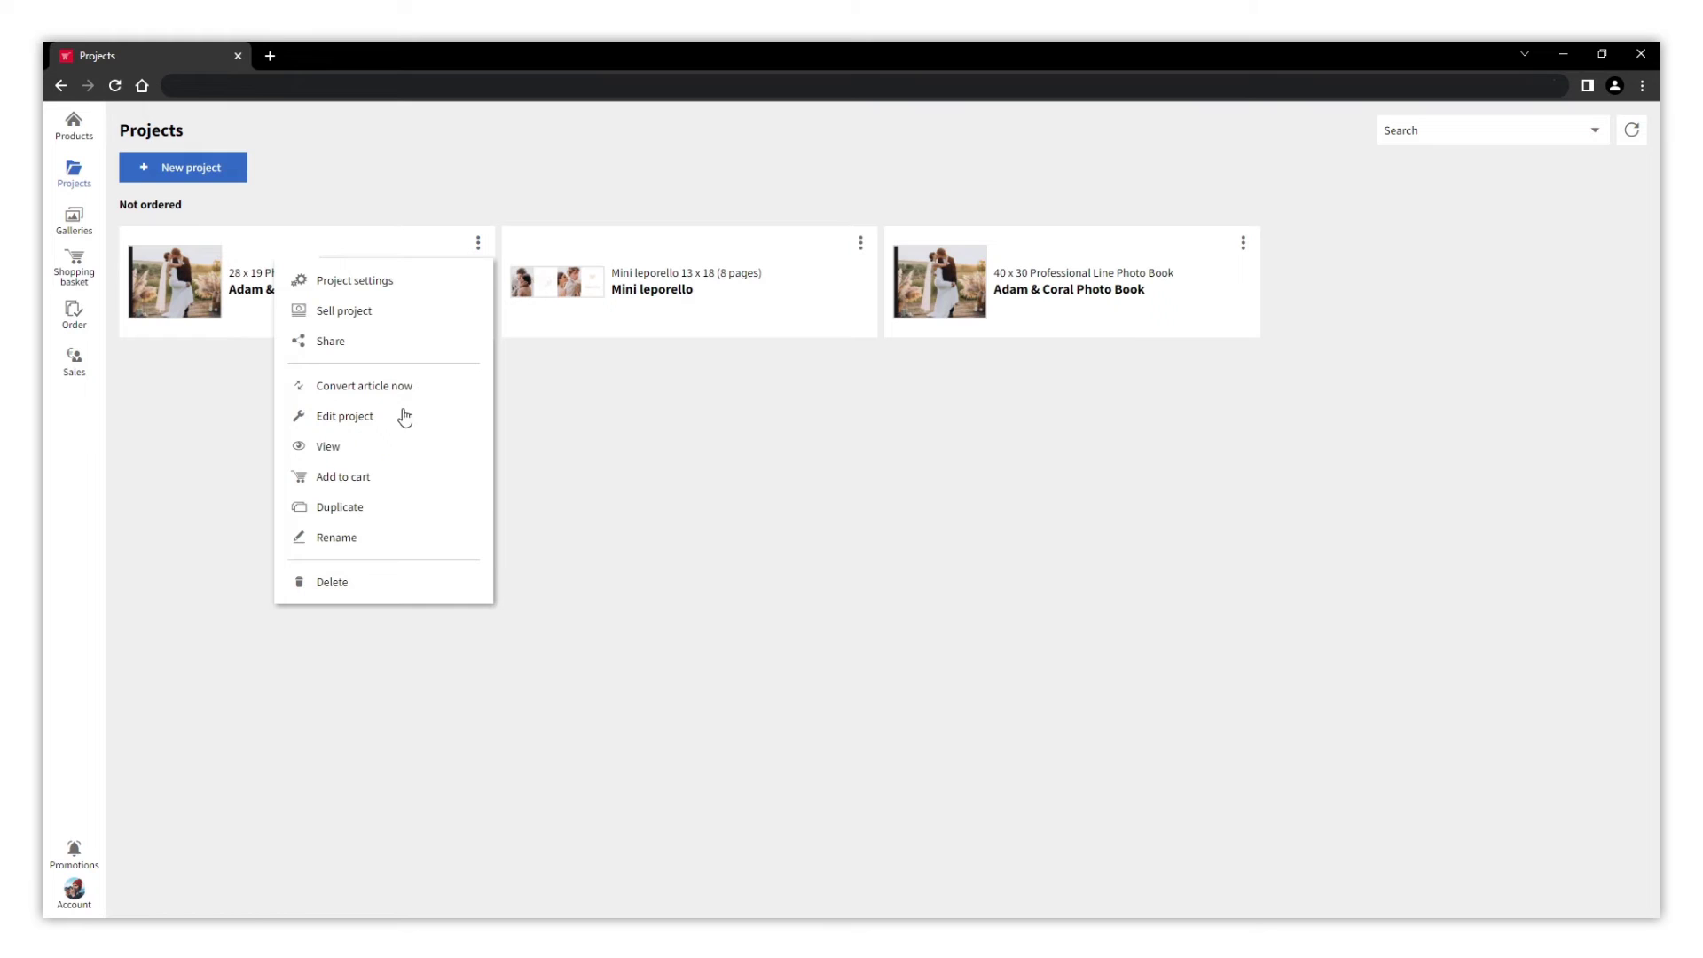
pyautogui.click(361, 426)
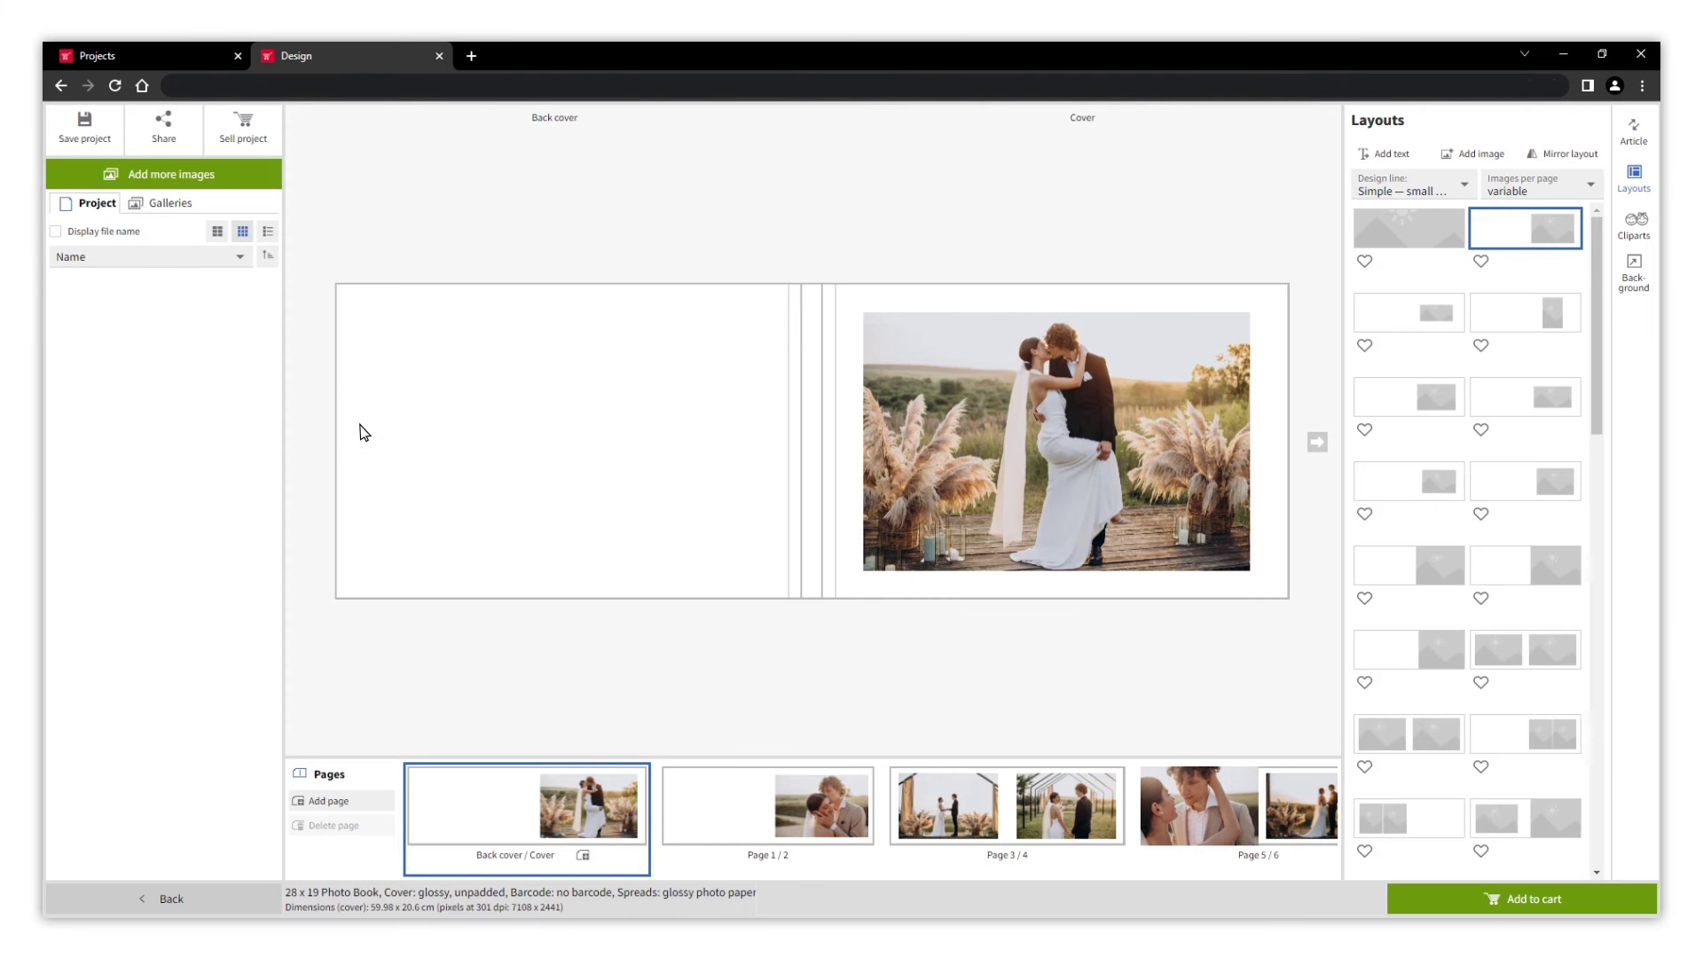
pyautogui.click(710, 779)
pyautogui.click(894, 838)
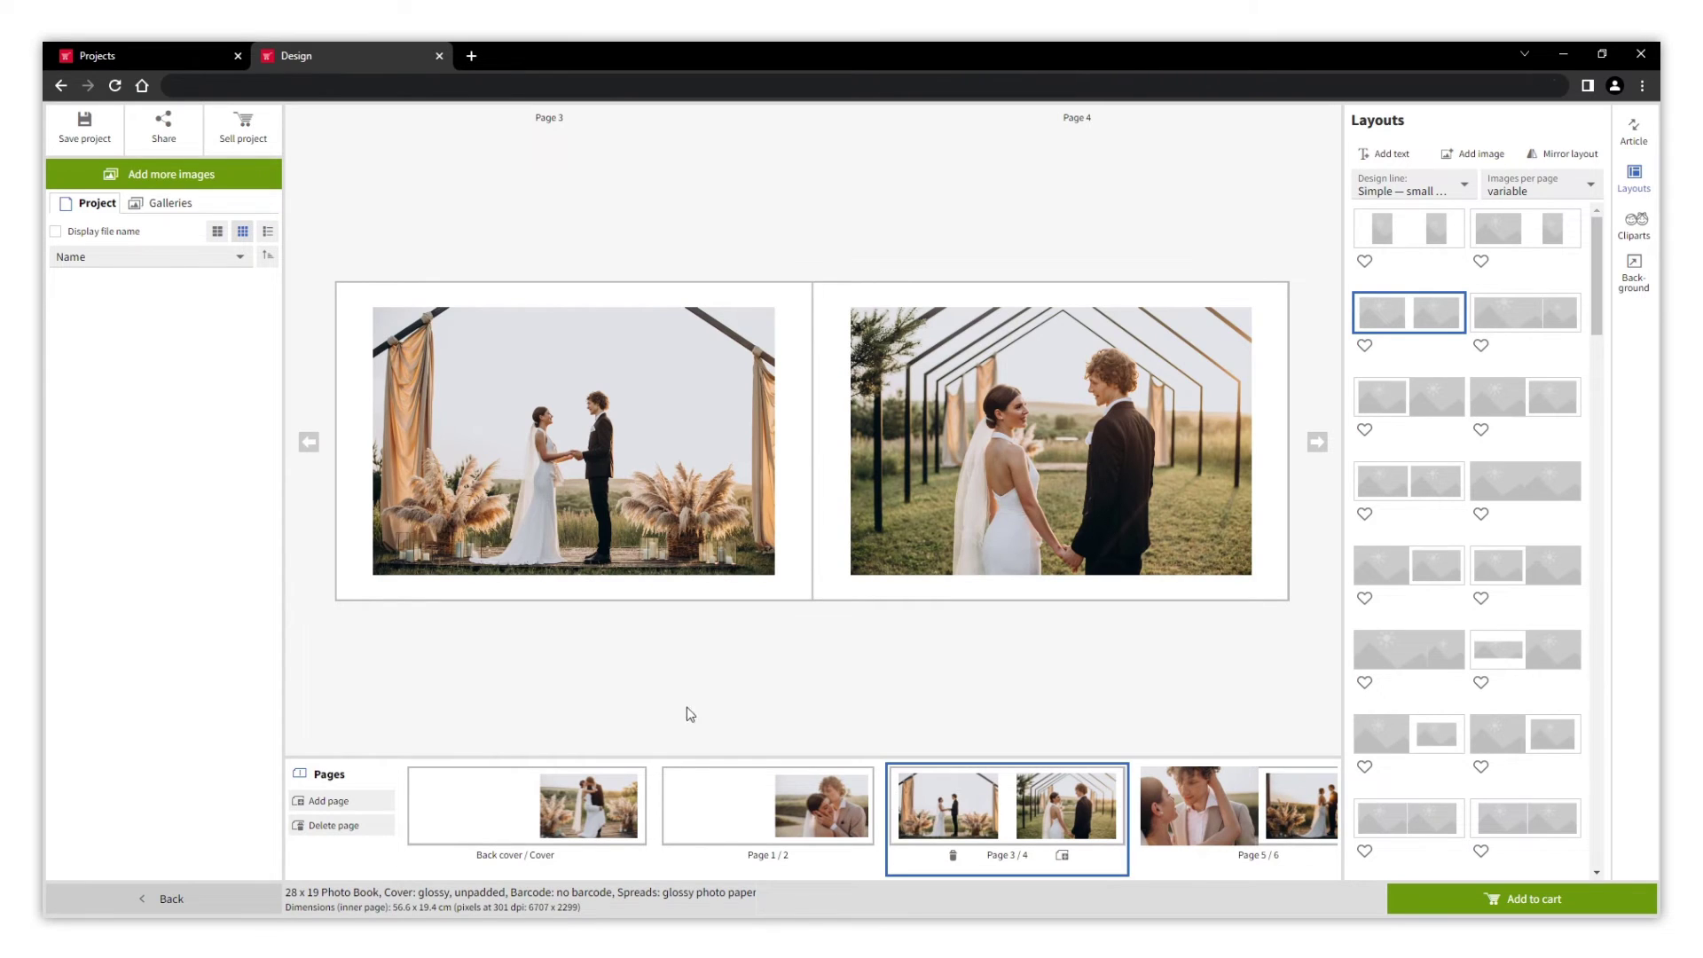
# - Save the 28 x 19 photo book with "- Small version" added to the end of its title
pyautogui.click(96, 141)
pyautogui.click(856, 536)
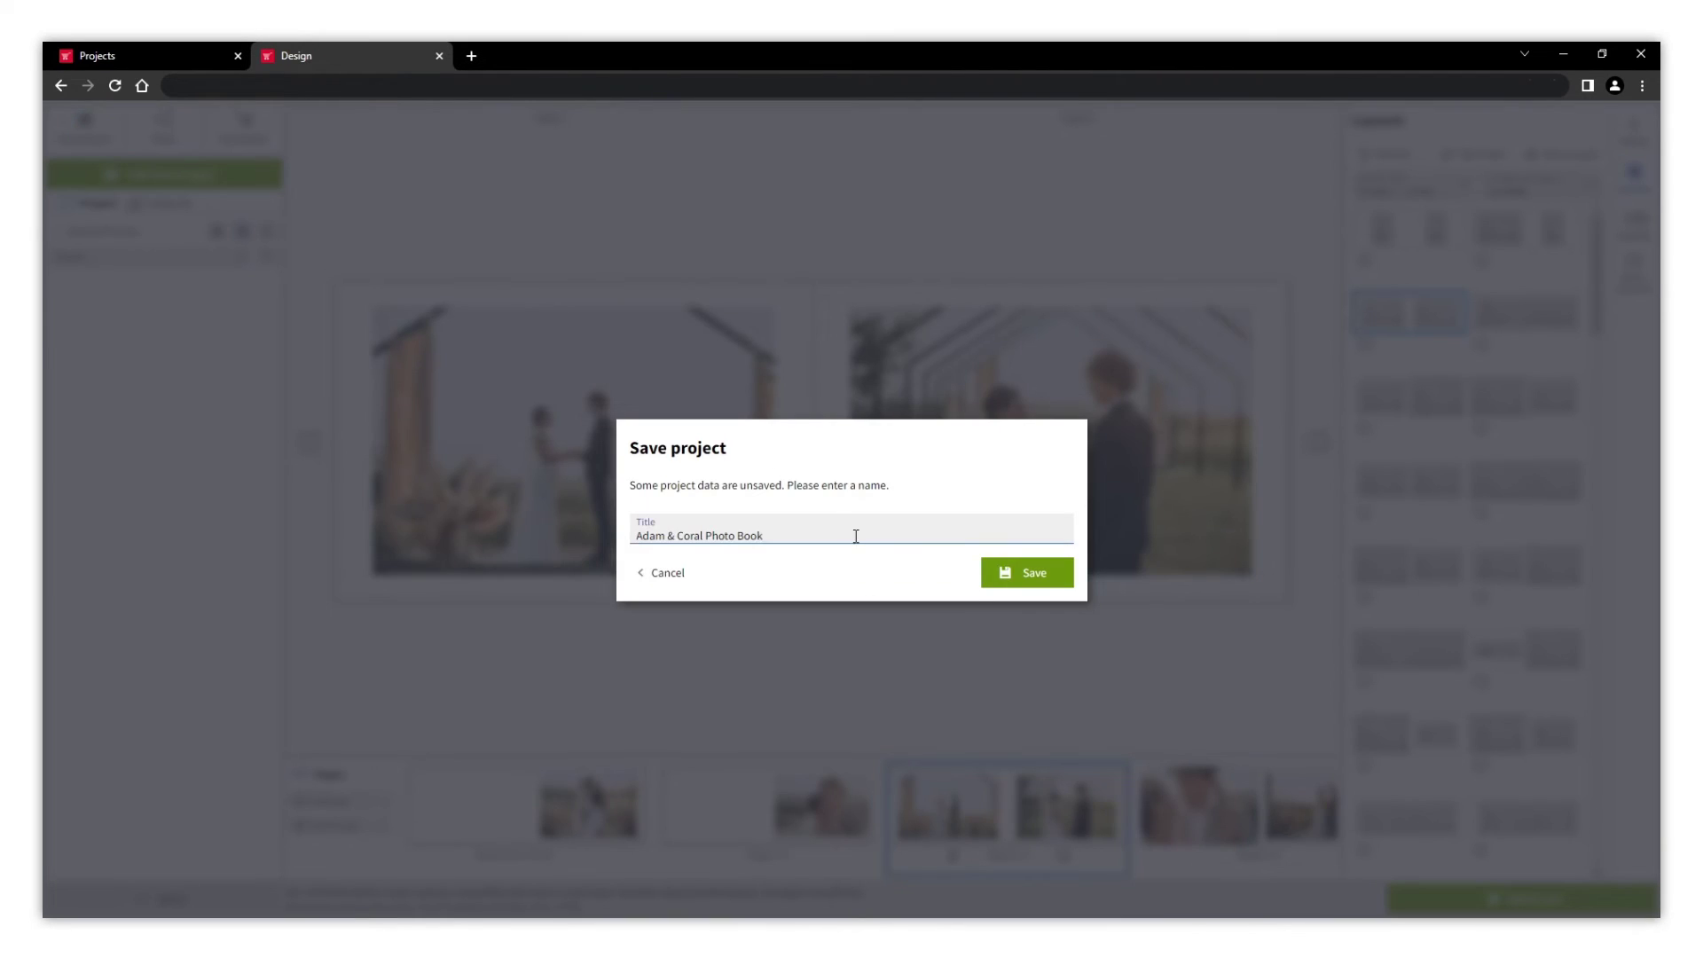
pyautogui.write('- Small version')
pyautogui.click(1025, 573)
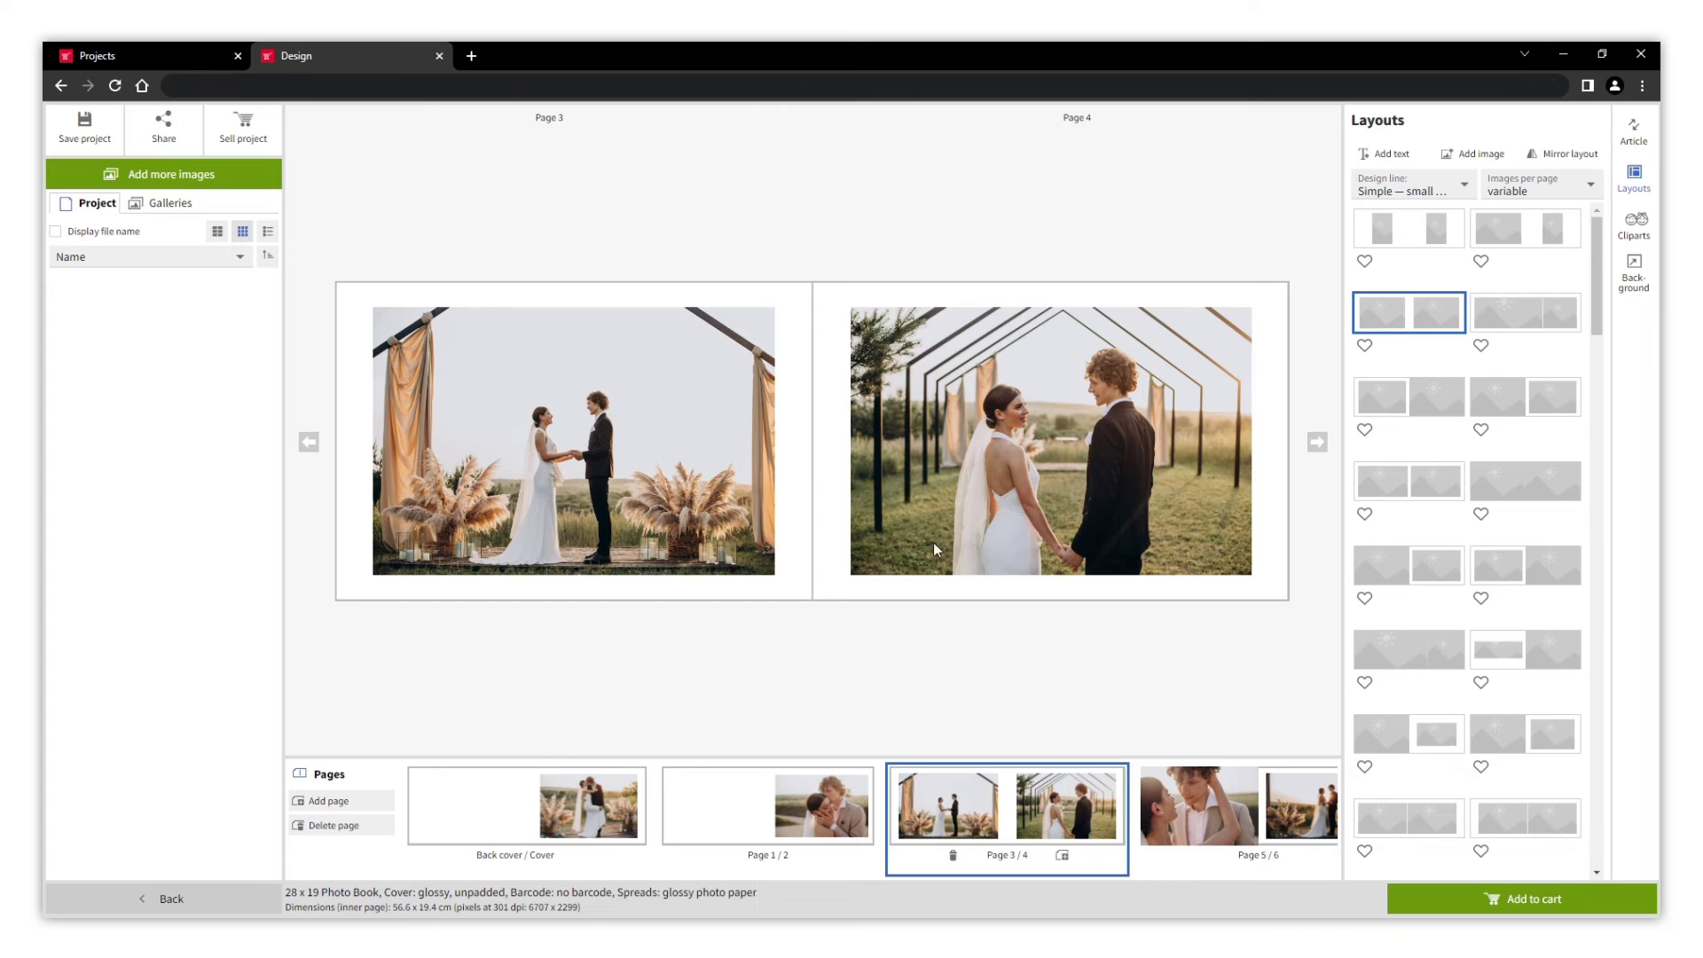
# - Offer the small photo book for sale at £68.95 and allow viewers to add comments
pyautogui.click(256, 137)
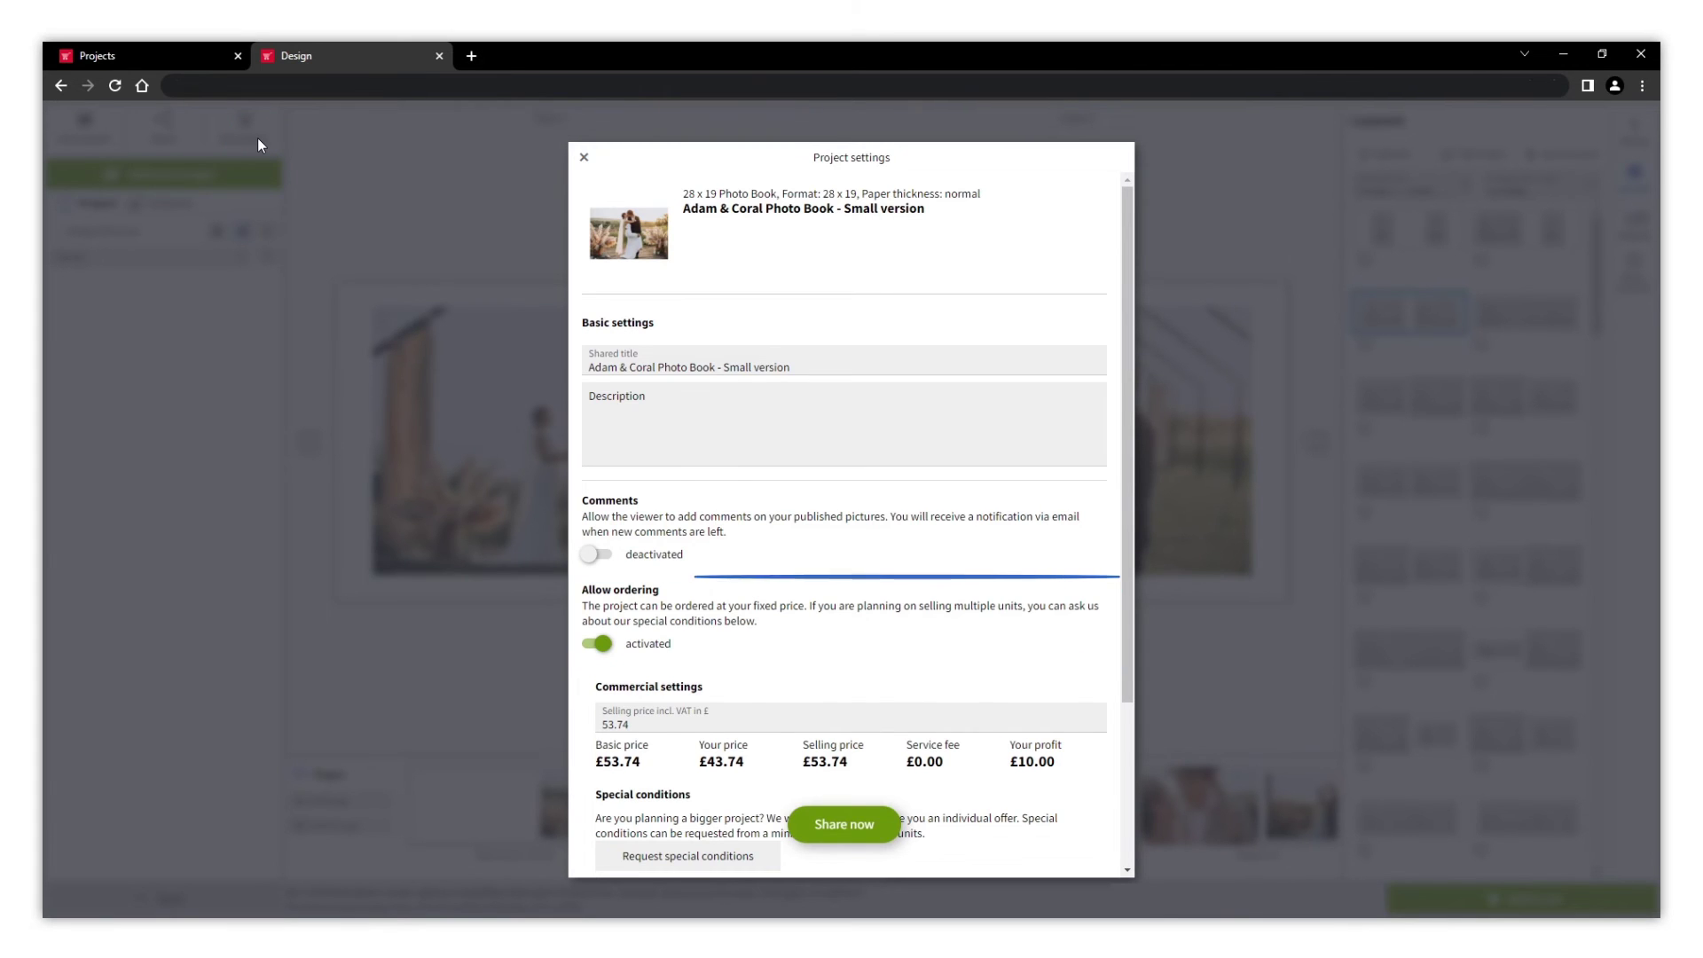
pyautogui.click(881, 716)
pyautogui.write('68.95')
pyautogui.press('Tab')
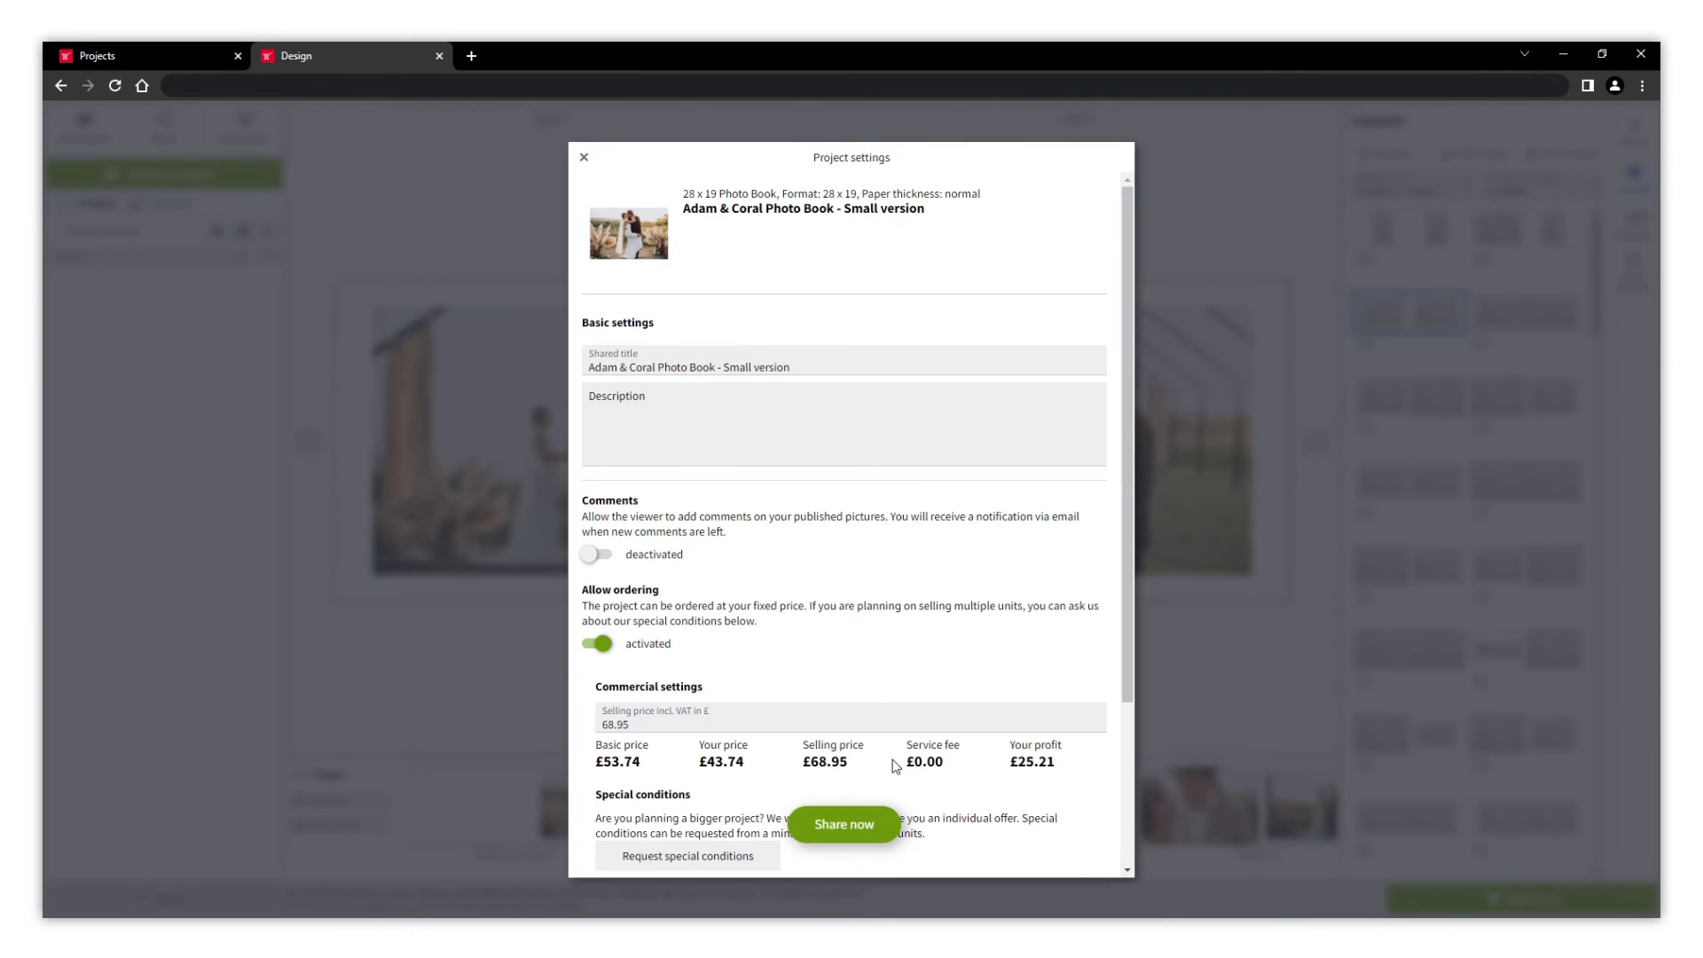
pyautogui.click(598, 555)
# - Activate sharing for the small photo book, copy its share link, save, and return to the projects overview
pyautogui.click(849, 827)
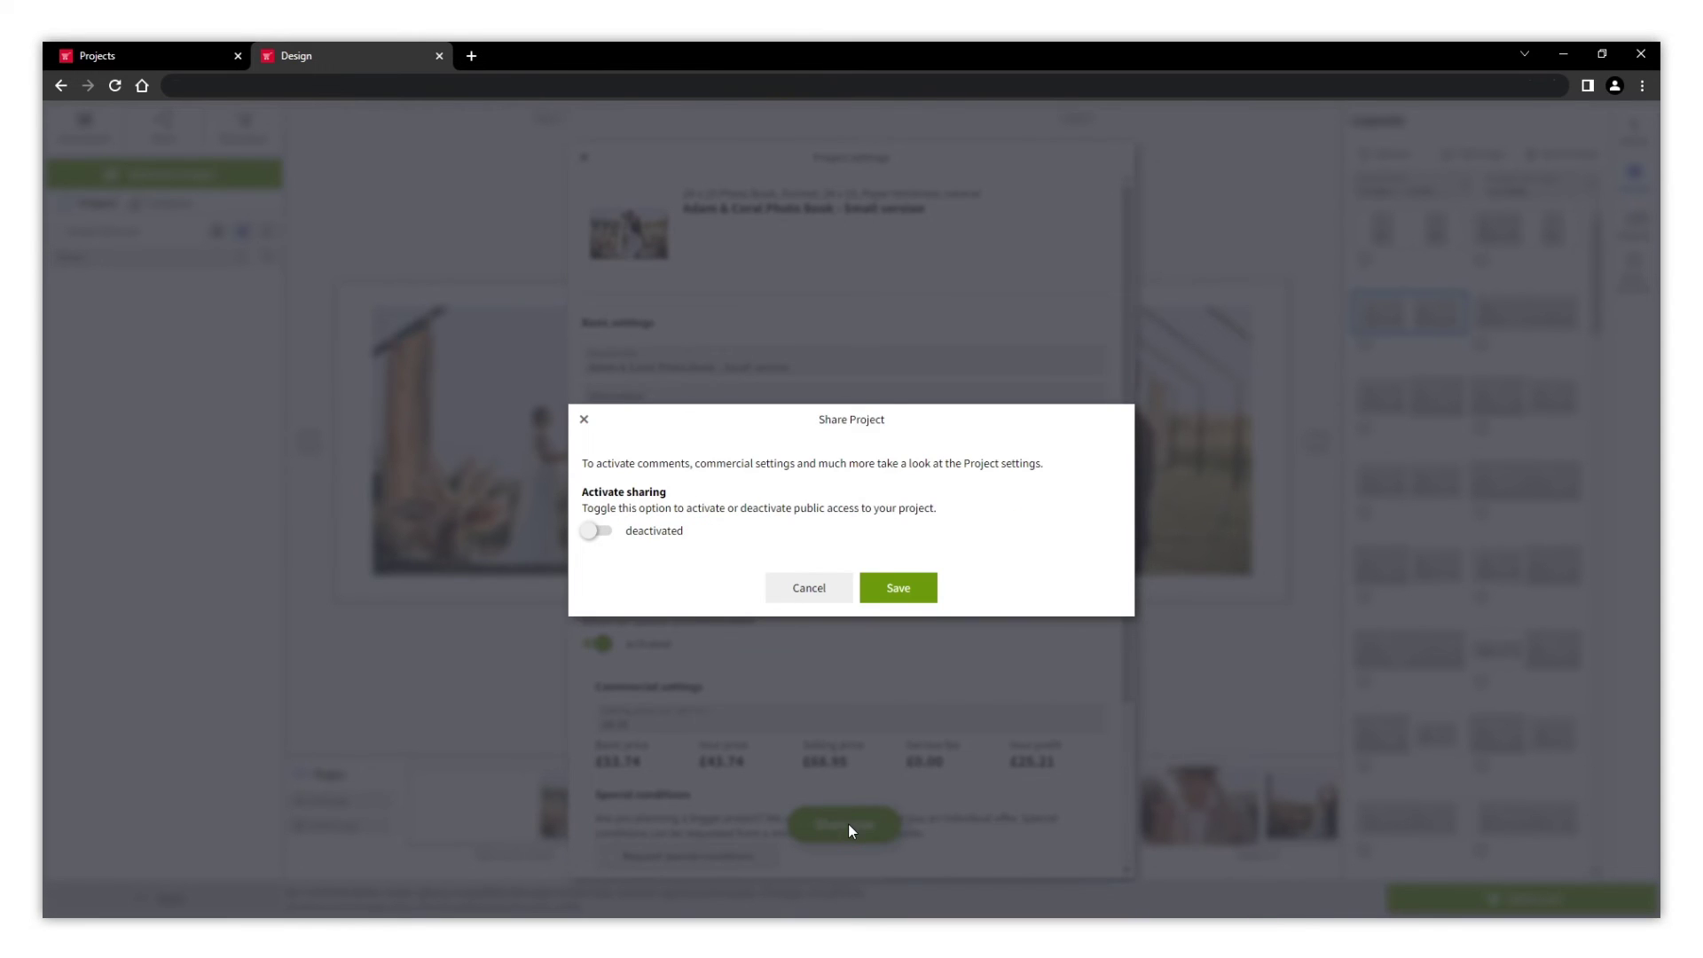
pyautogui.click(596, 532)
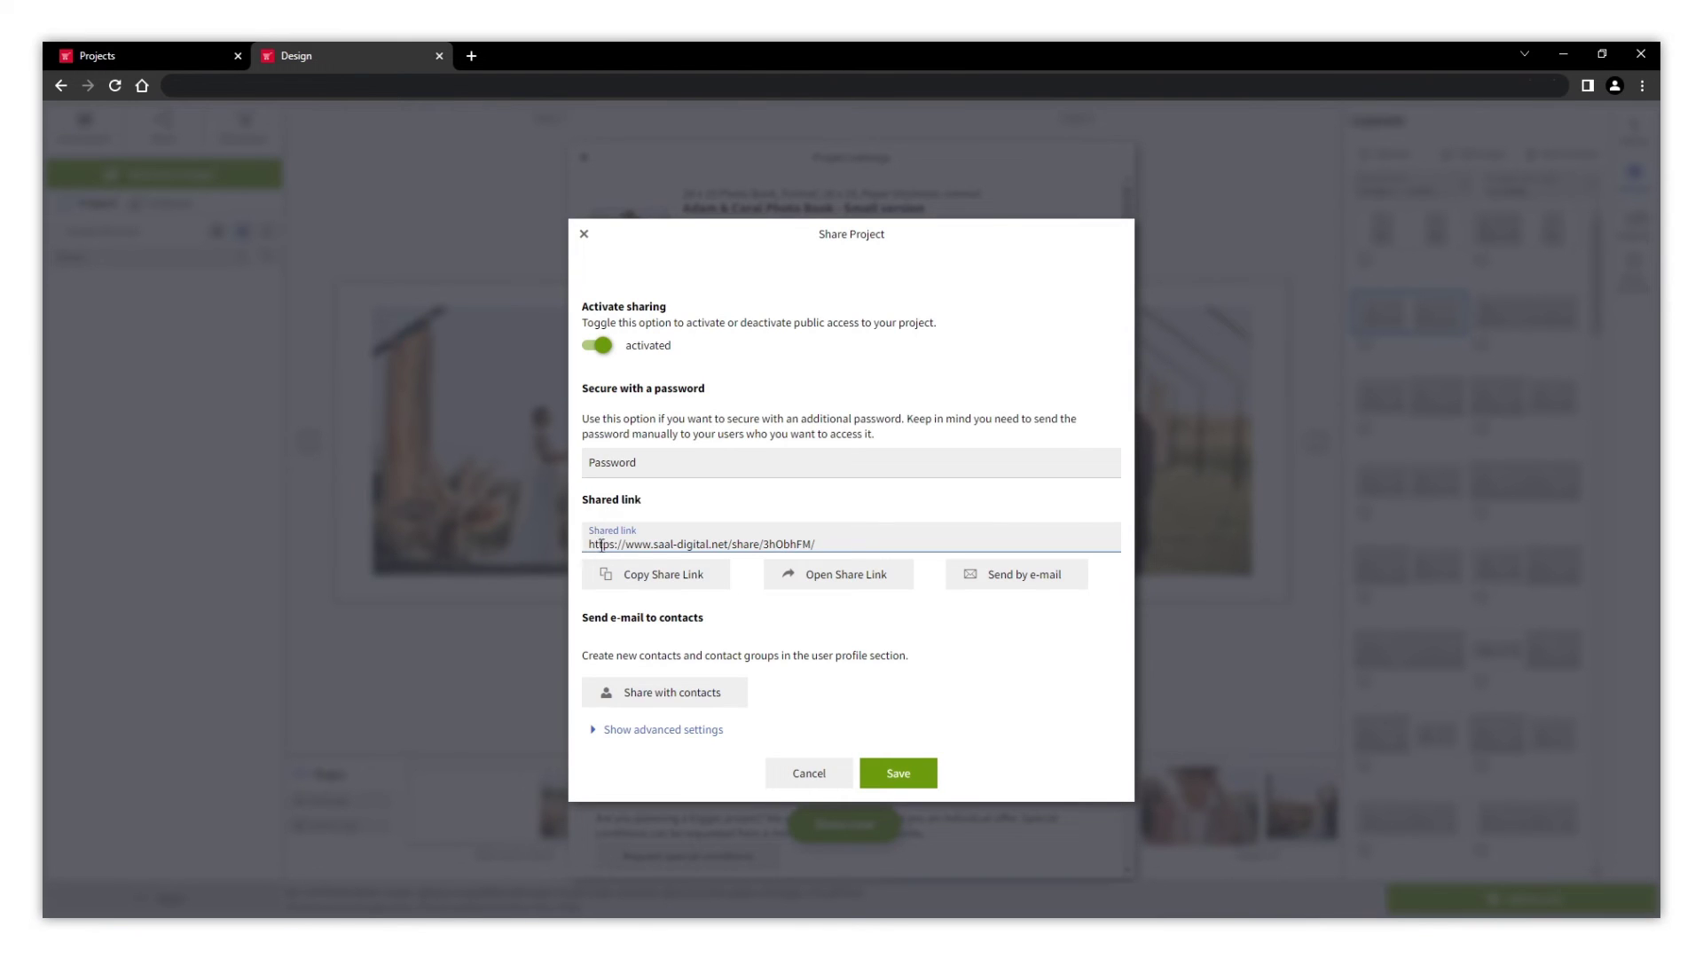
pyautogui.click(624, 583)
pyautogui.click(888, 779)
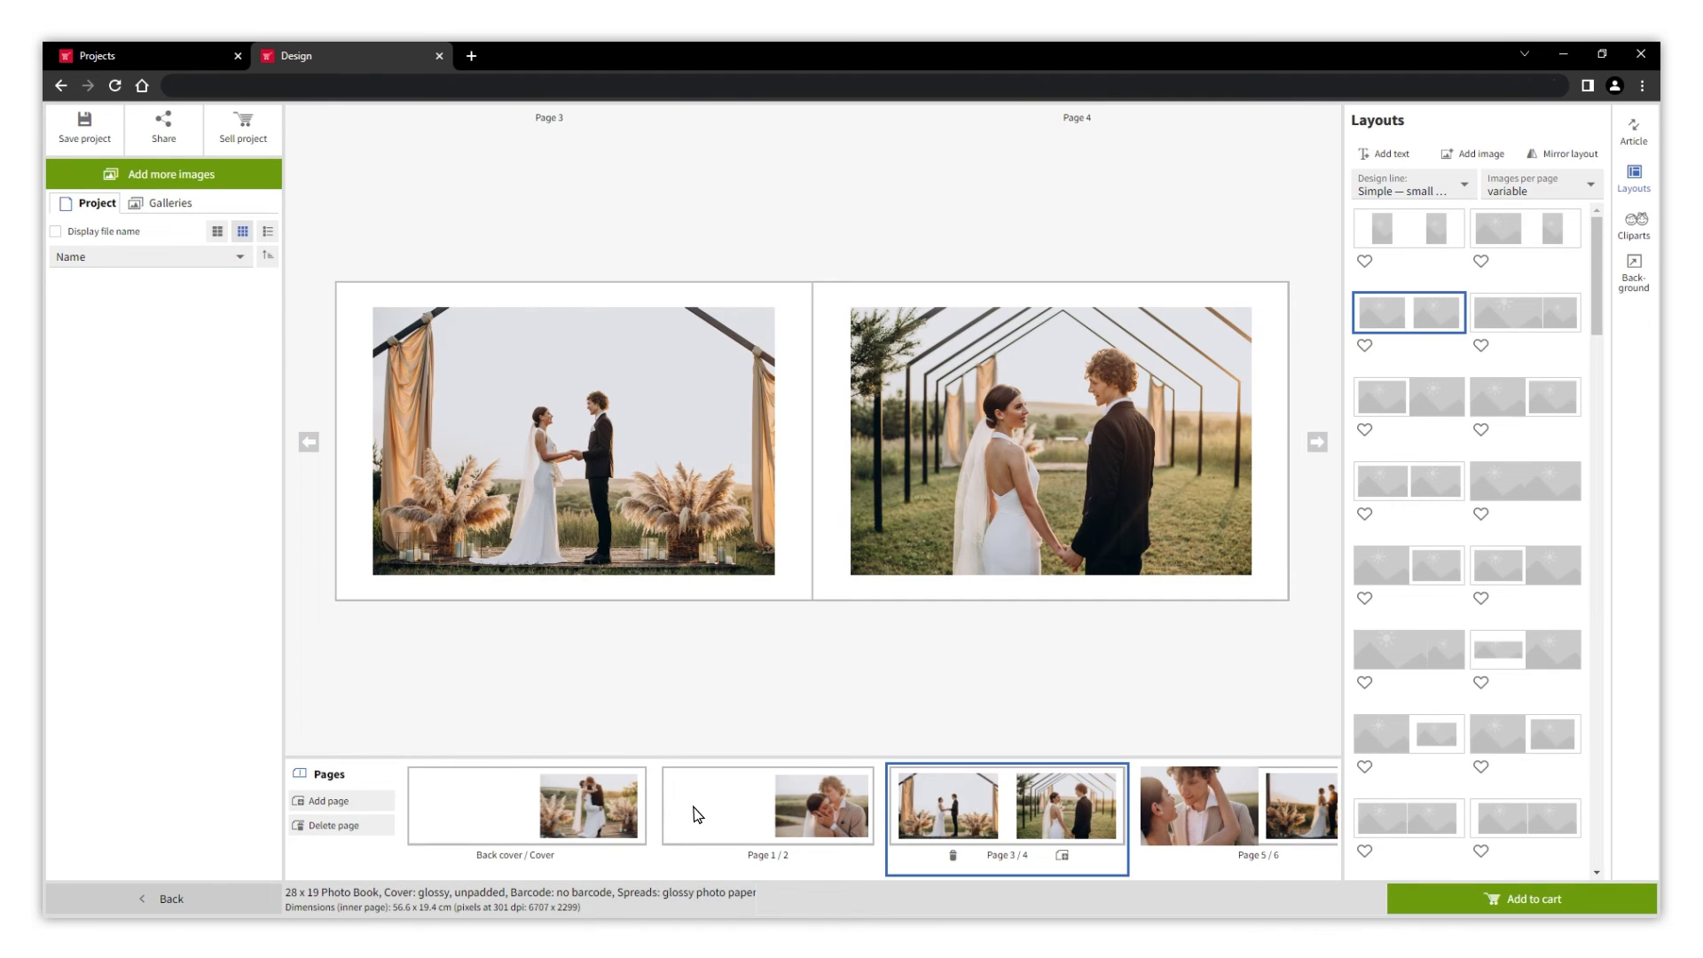
pyautogui.click(209, 892)
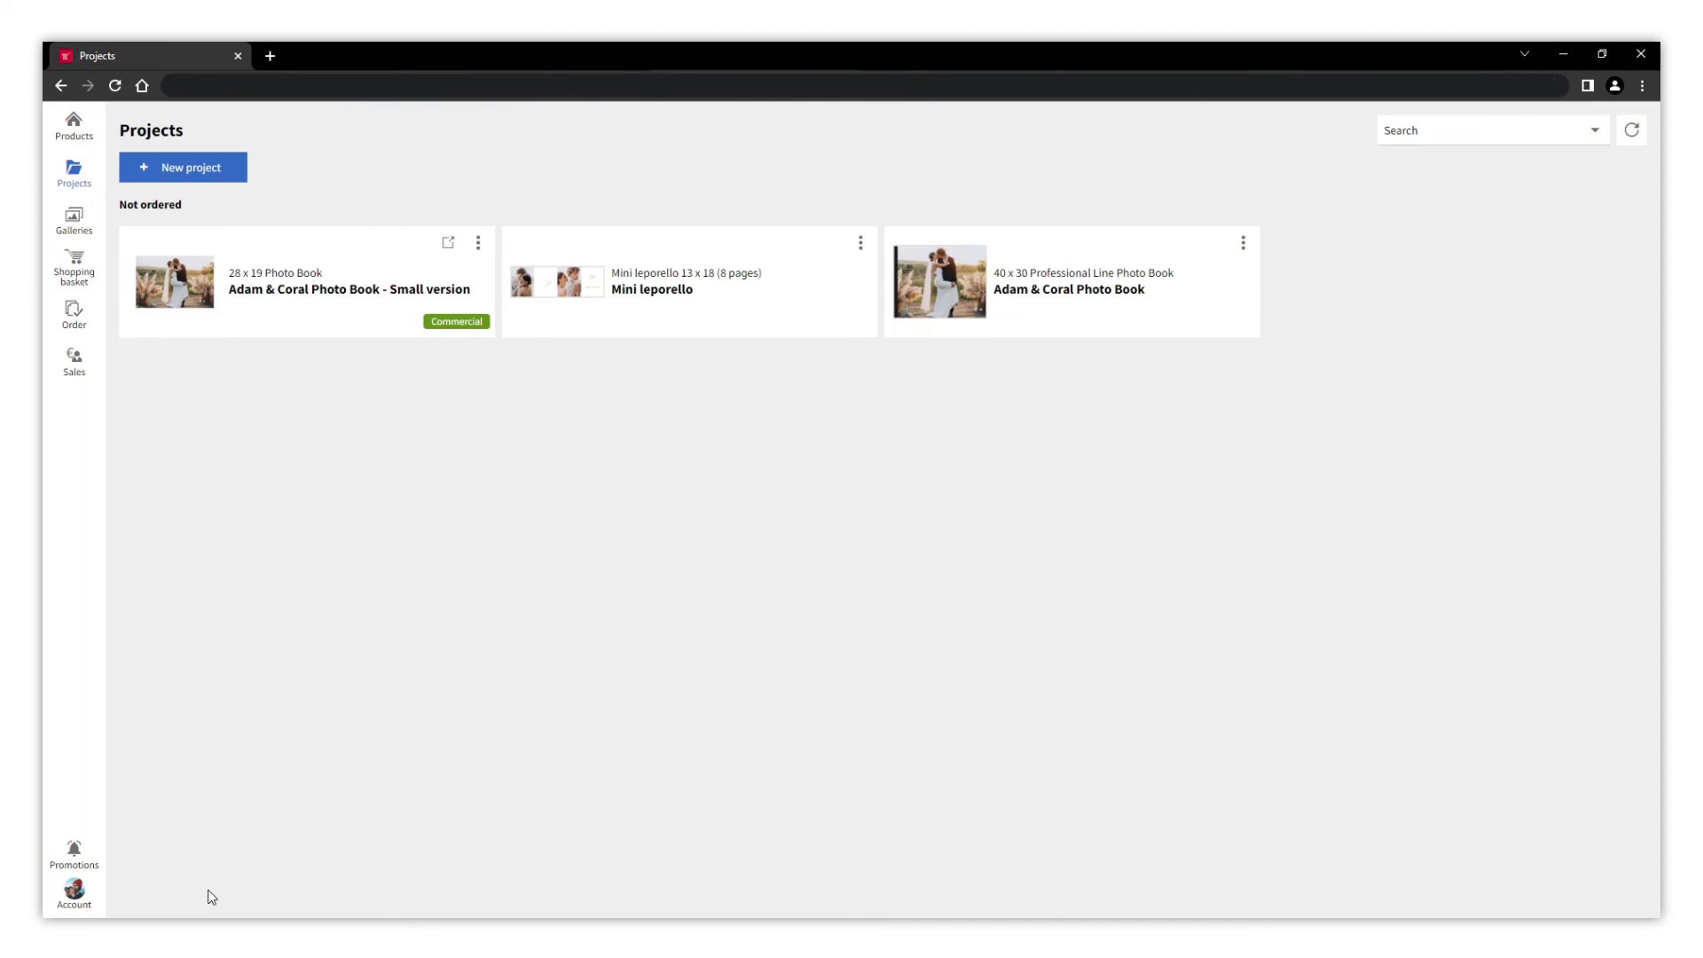
# - Set the selling price of the 40 x 30 Professional Line photo book to £199.95
pyautogui.click(1243, 248)
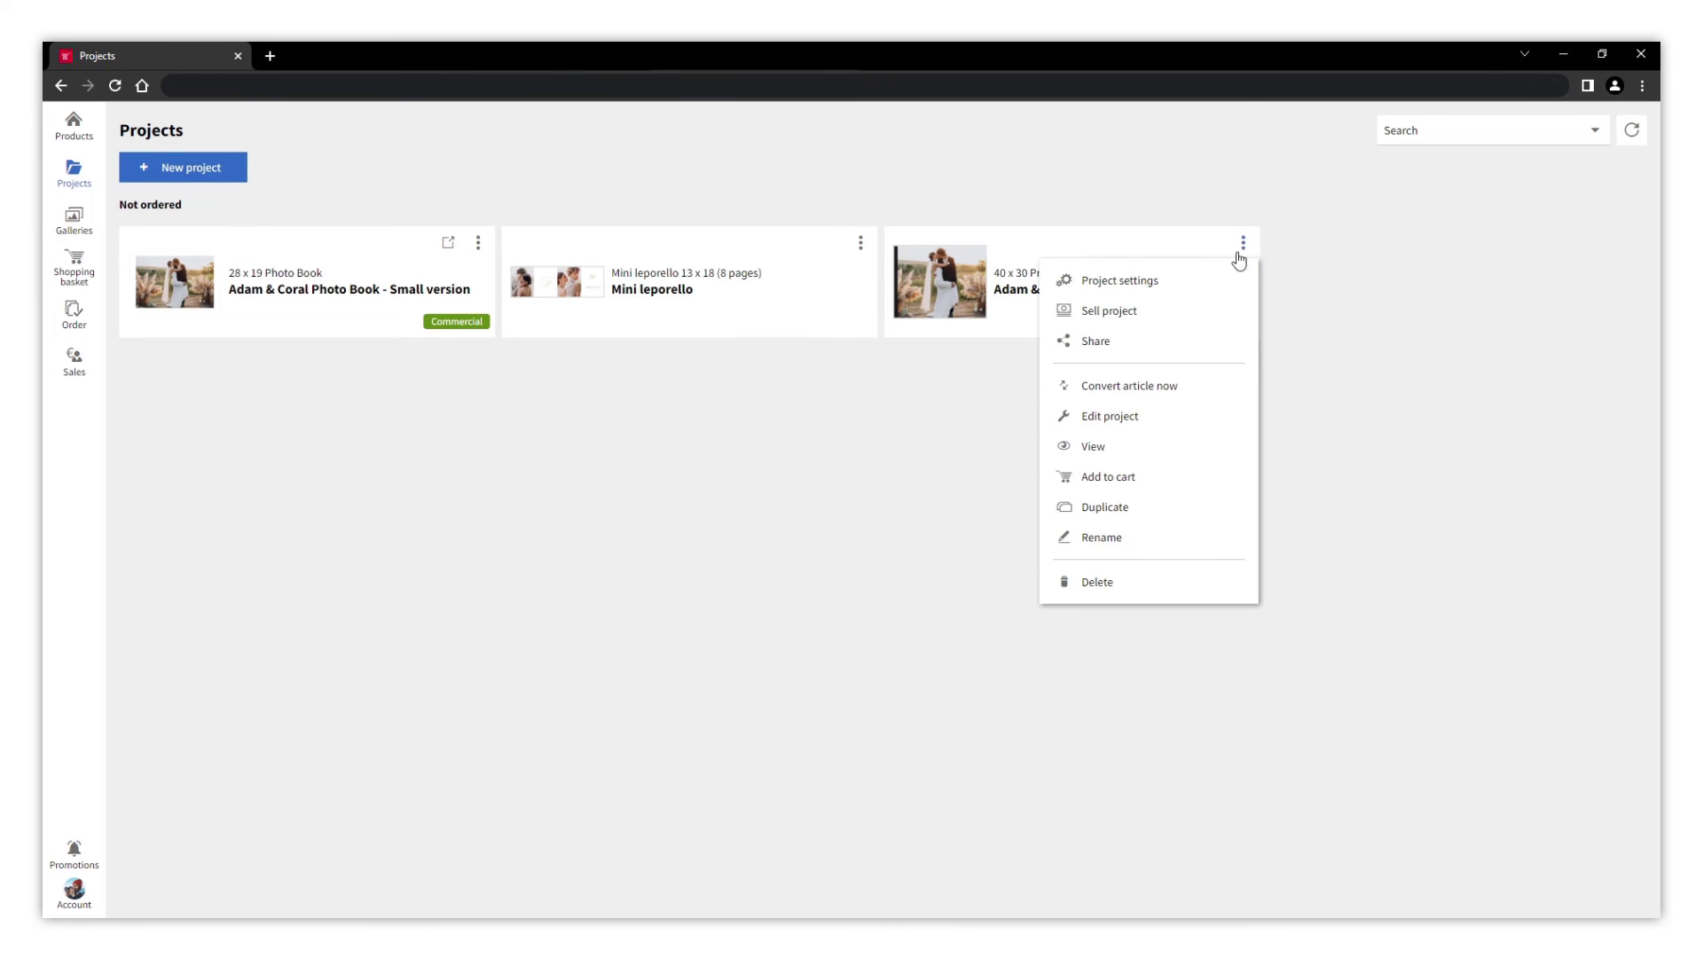
pyautogui.click(1132, 318)
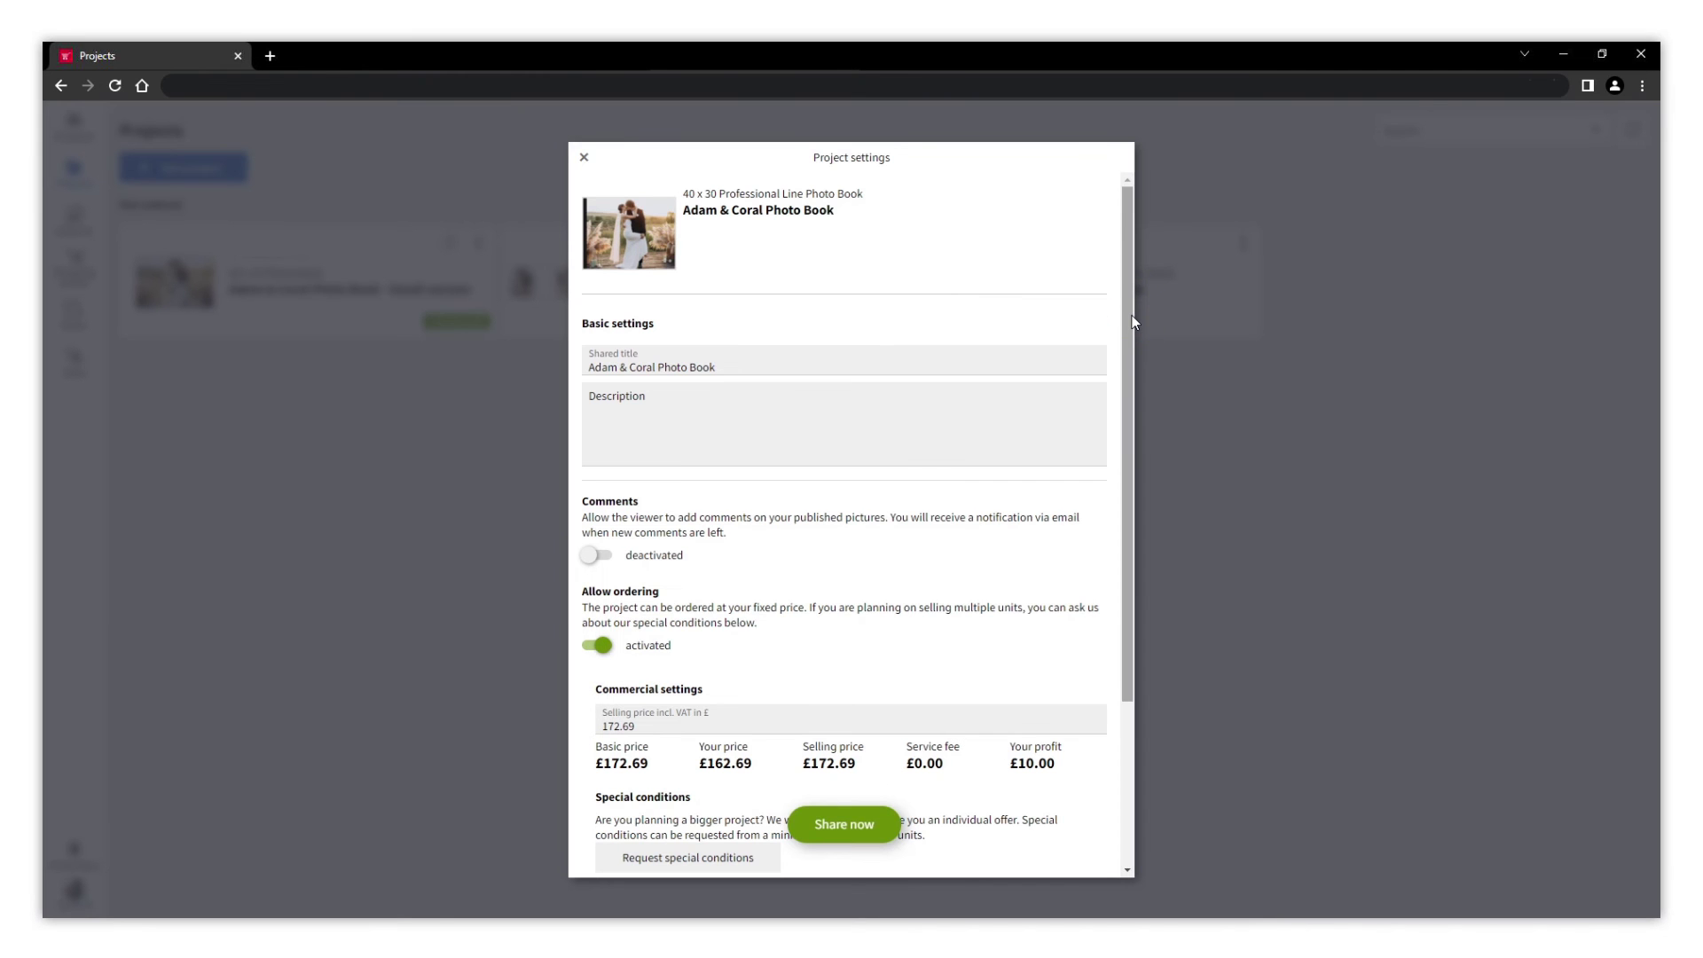
pyautogui.click(973, 714)
pyautogui.press('BackSpace')
pyautogui.press('BackSpace')
pyautogui.press('BackSpace')
pyautogui.press('BackSpace')
pyautogui.press('BackSpace')
pyautogui.press('BackSpace')
pyautogui.write('199.95')
pyautogui.press('Tab')
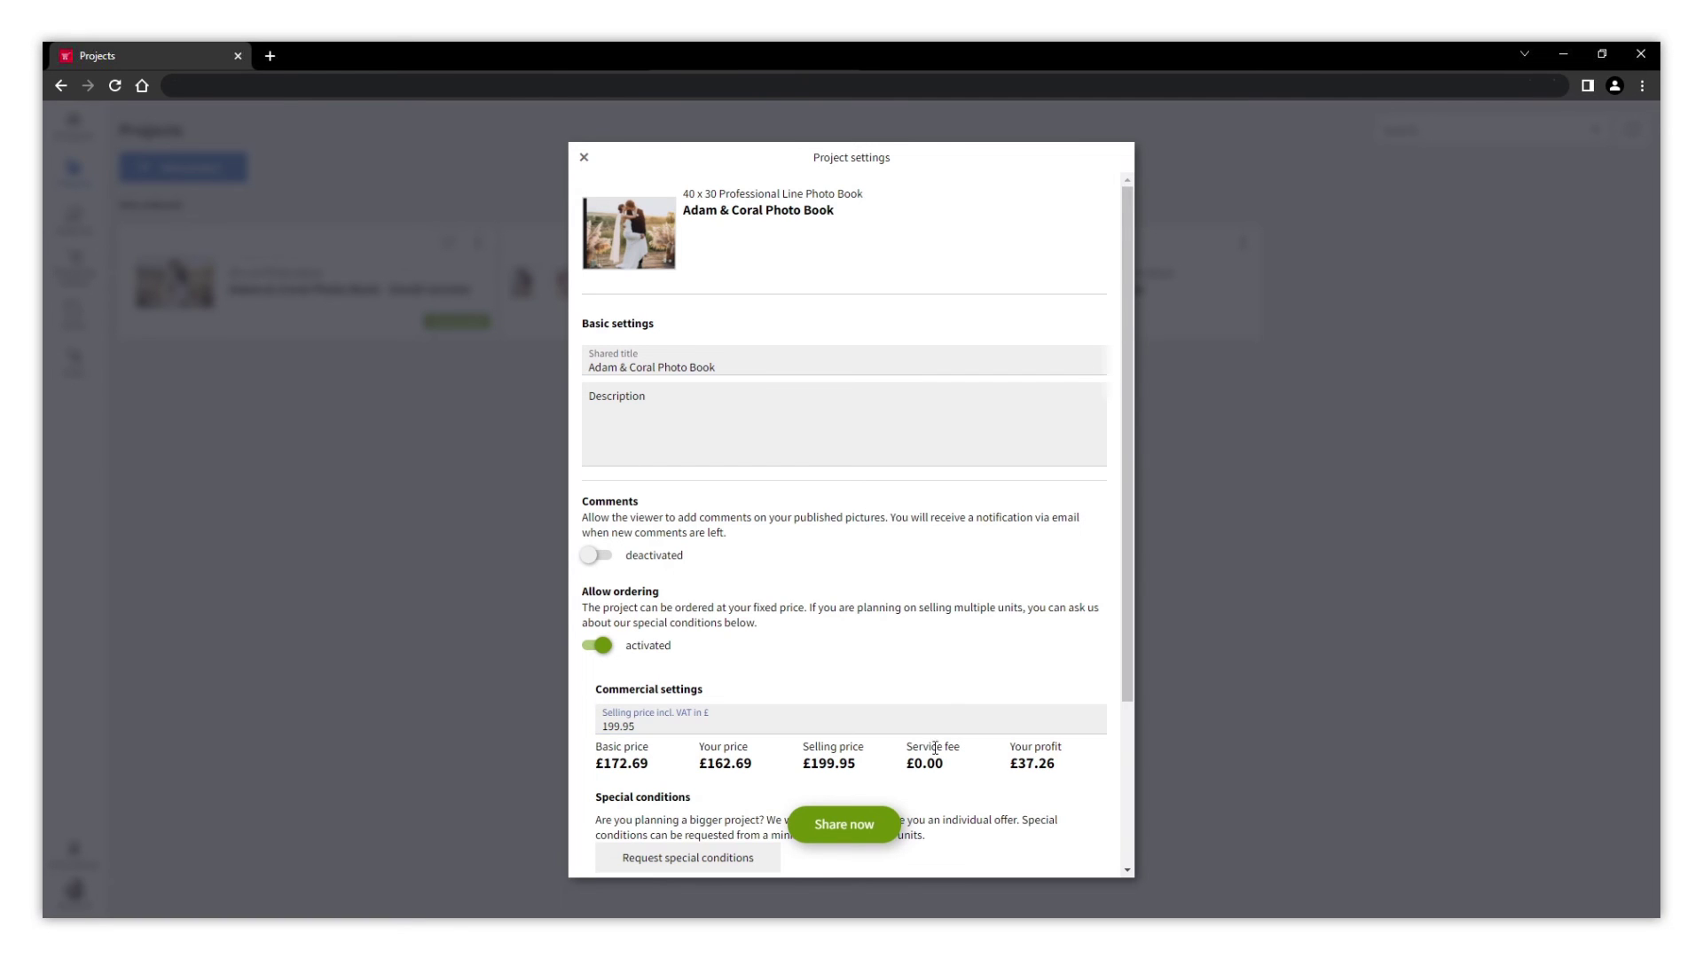
# - Activate sharing for the 40 x 30 photo book and save the share settings
pyautogui.click(824, 826)
pyautogui.click(596, 531)
pyautogui.click(919, 770)
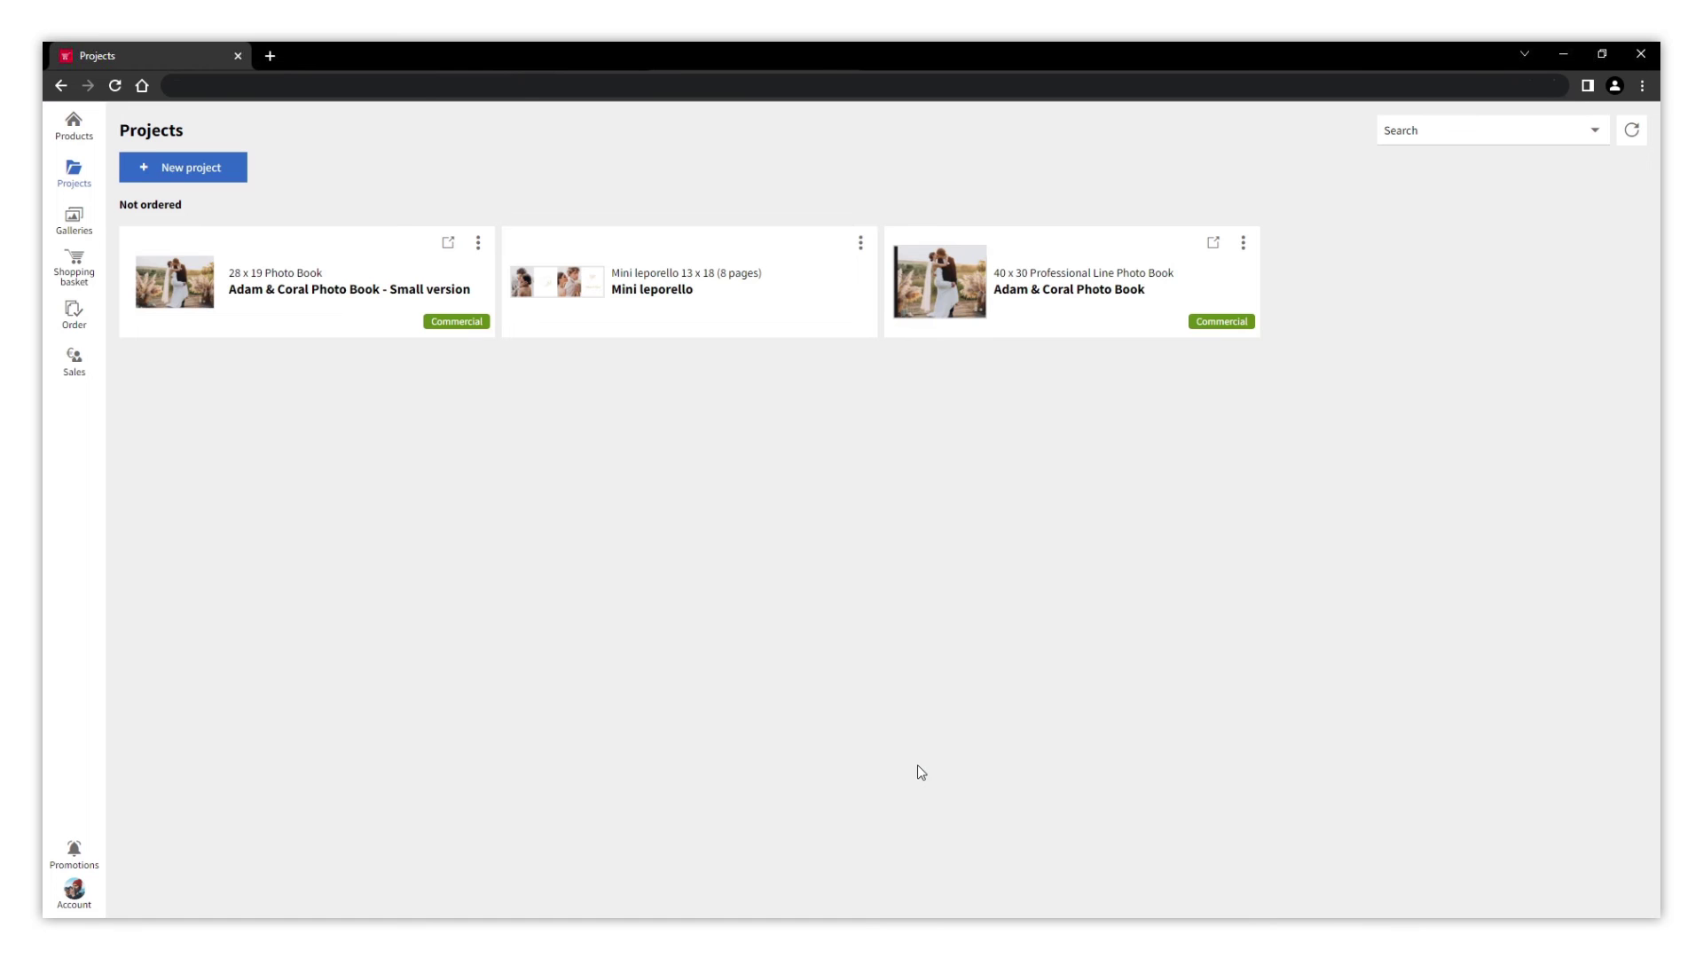
# - Set the selling price of the mini leporello project to £12.95
pyautogui.click(736, 306)
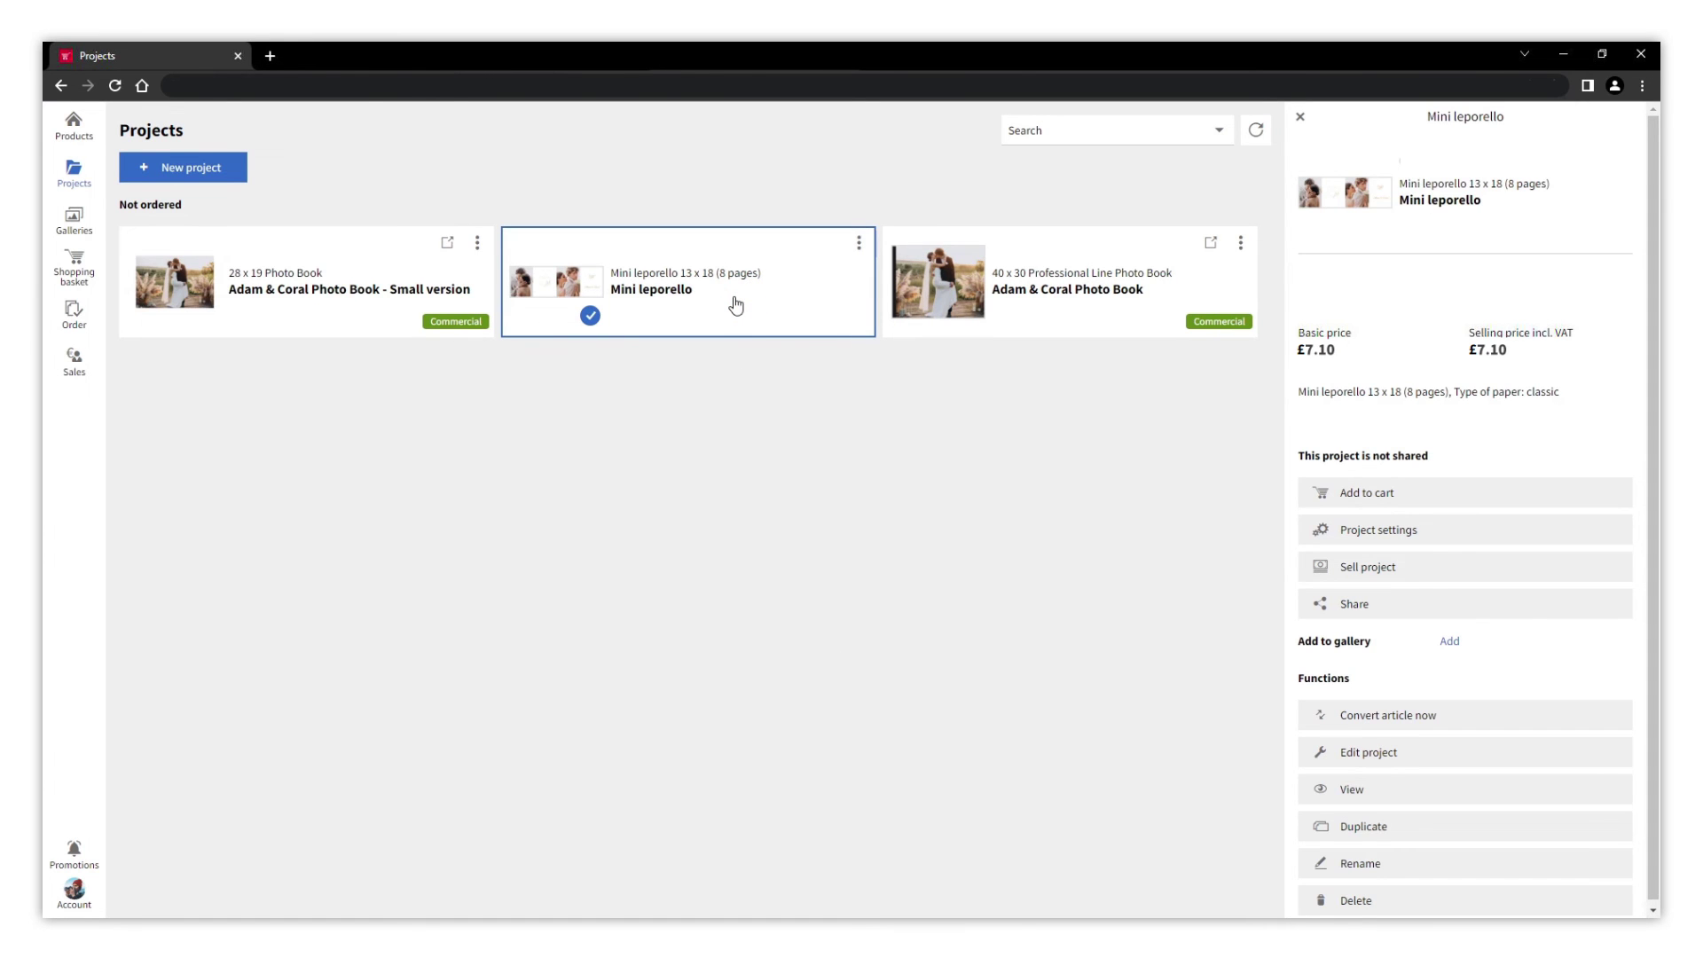
pyautogui.click(1320, 576)
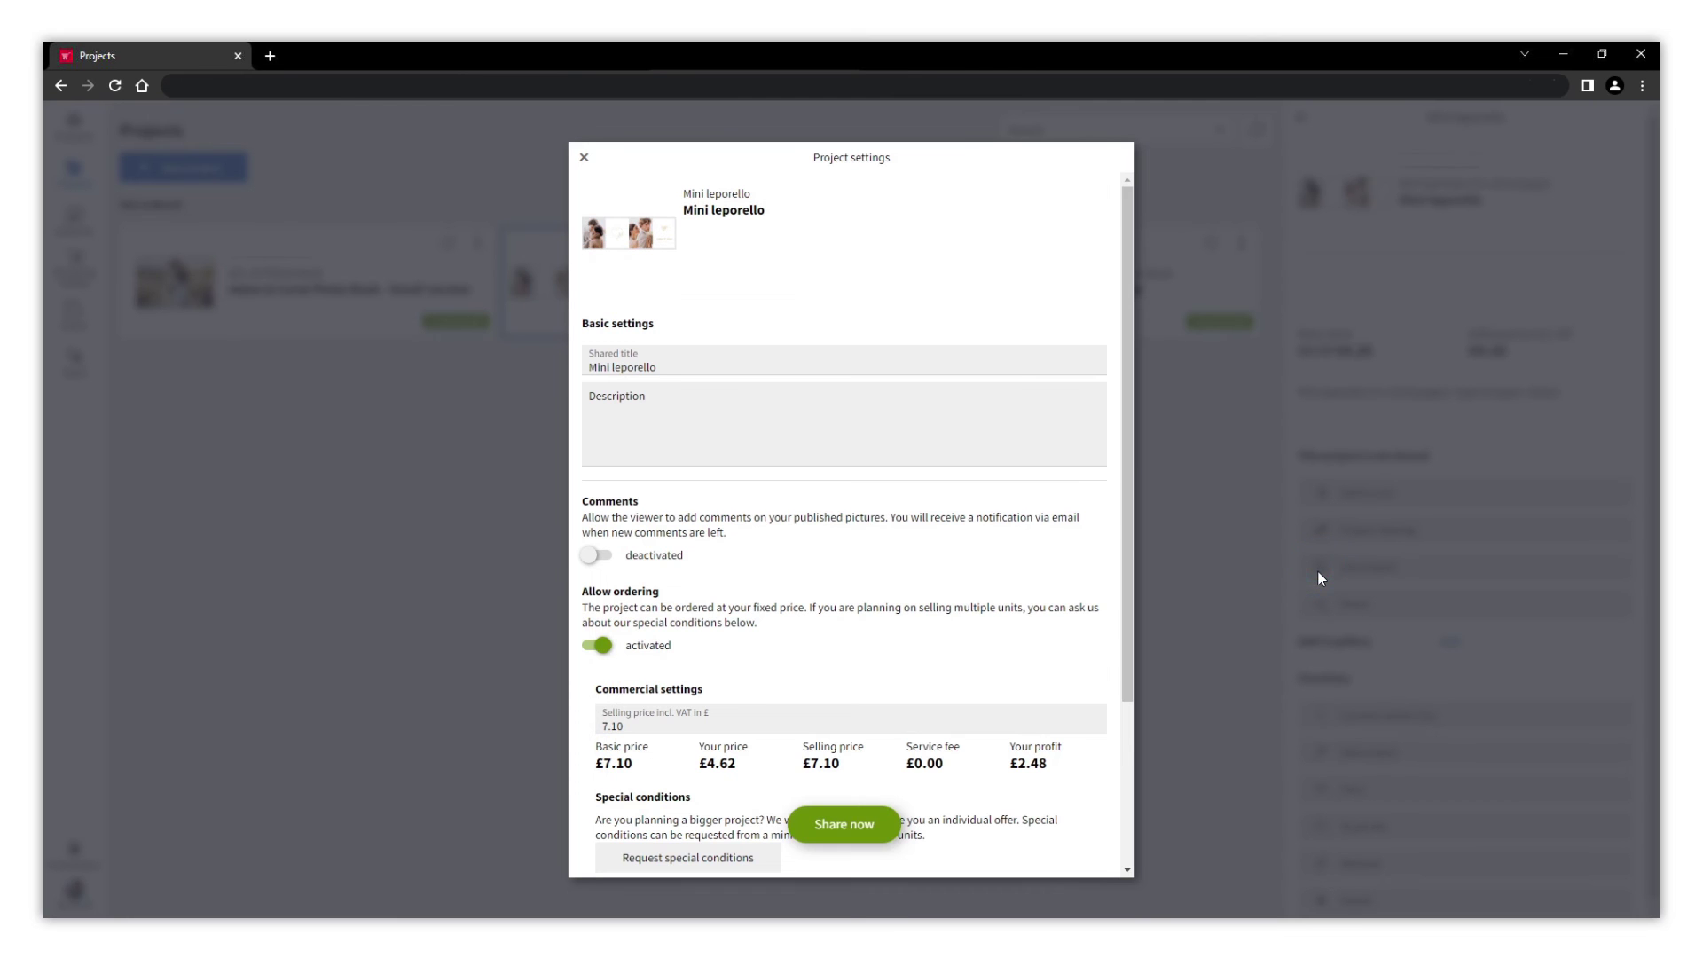
pyautogui.click(1064, 723)
pyautogui.press('BackSpace')
pyautogui.press('BackSpace')
pyautogui.press('BackSpace')
pyautogui.press('BackSpace')
pyautogui.write('12.95')
pyautogui.click(1073, 743)
# - Activate sharing for the mini leporello and save the share settings
pyautogui.click(855, 821)
pyautogui.click(589, 531)
pyautogui.click(897, 771)
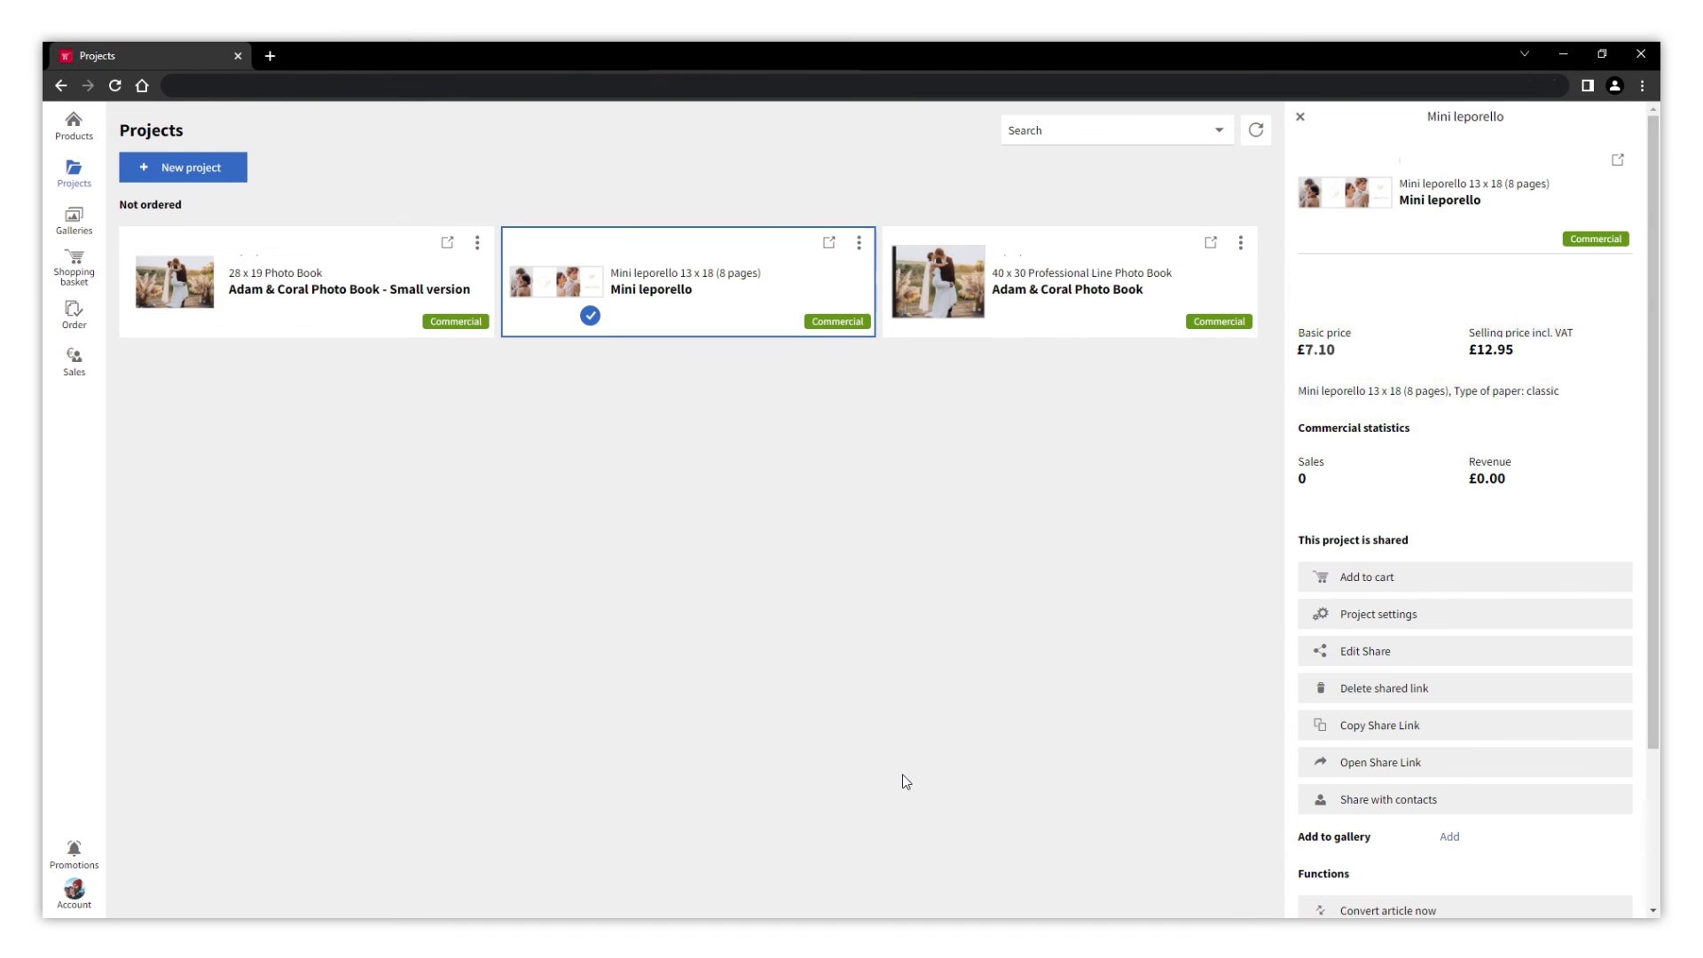
# - Add the mini leporello to the couple's wedding gallery and close the project details
pyautogui.click(1447, 837)
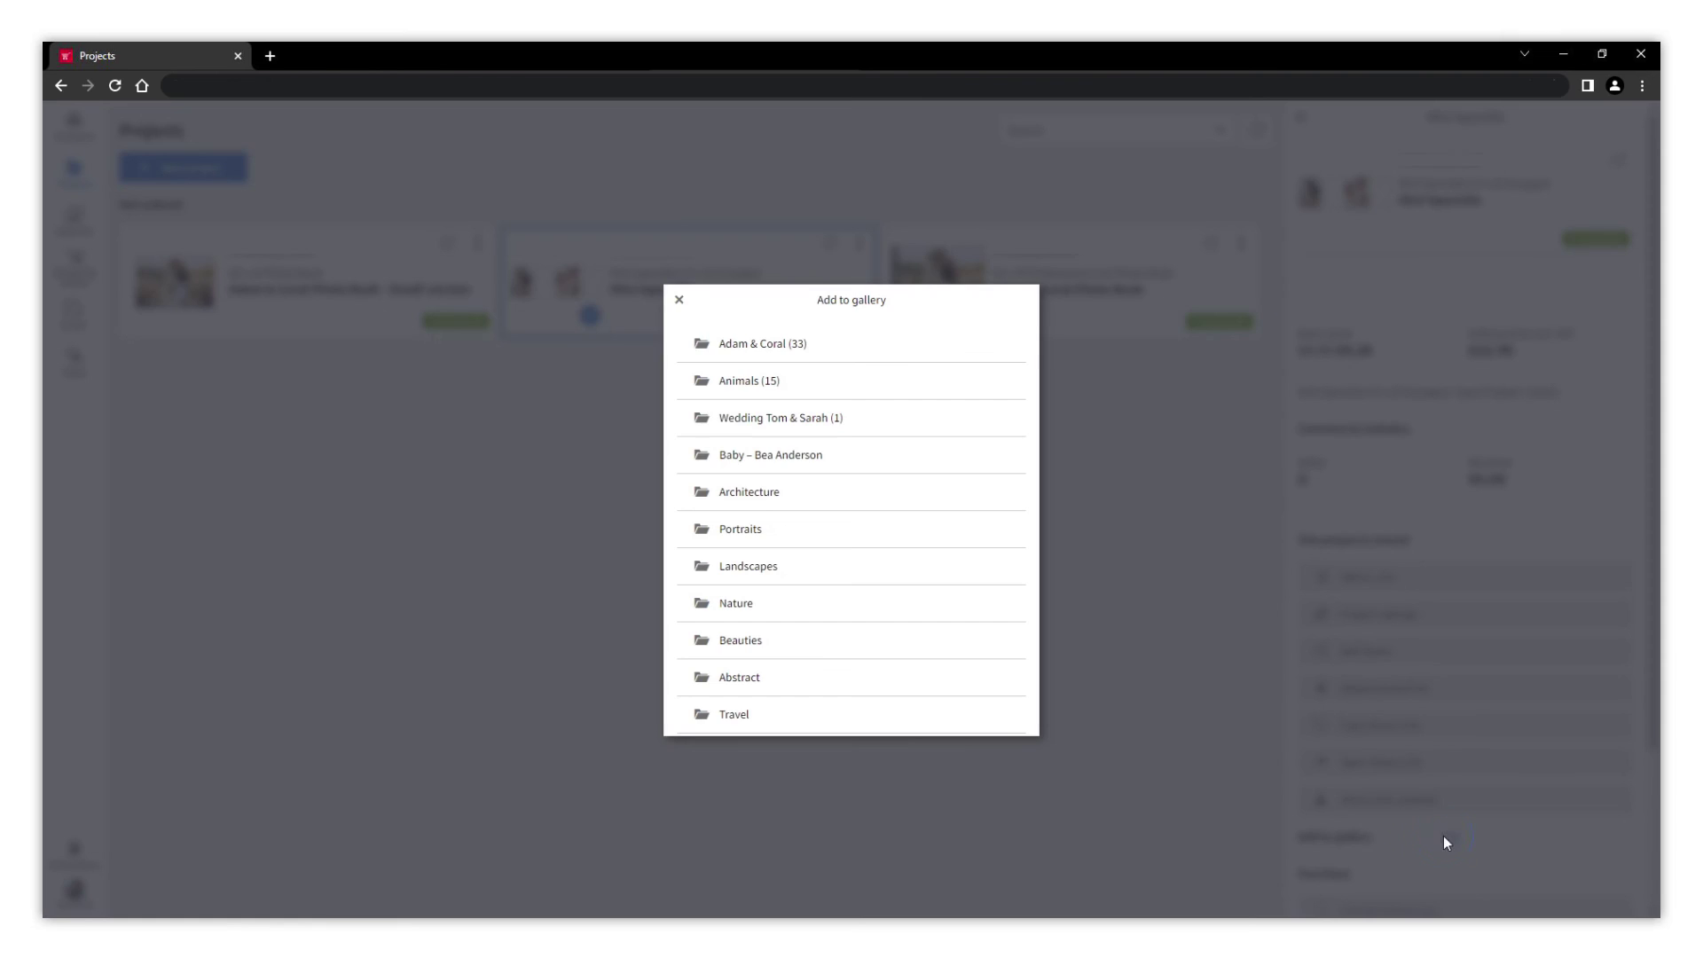
pyautogui.click(792, 347)
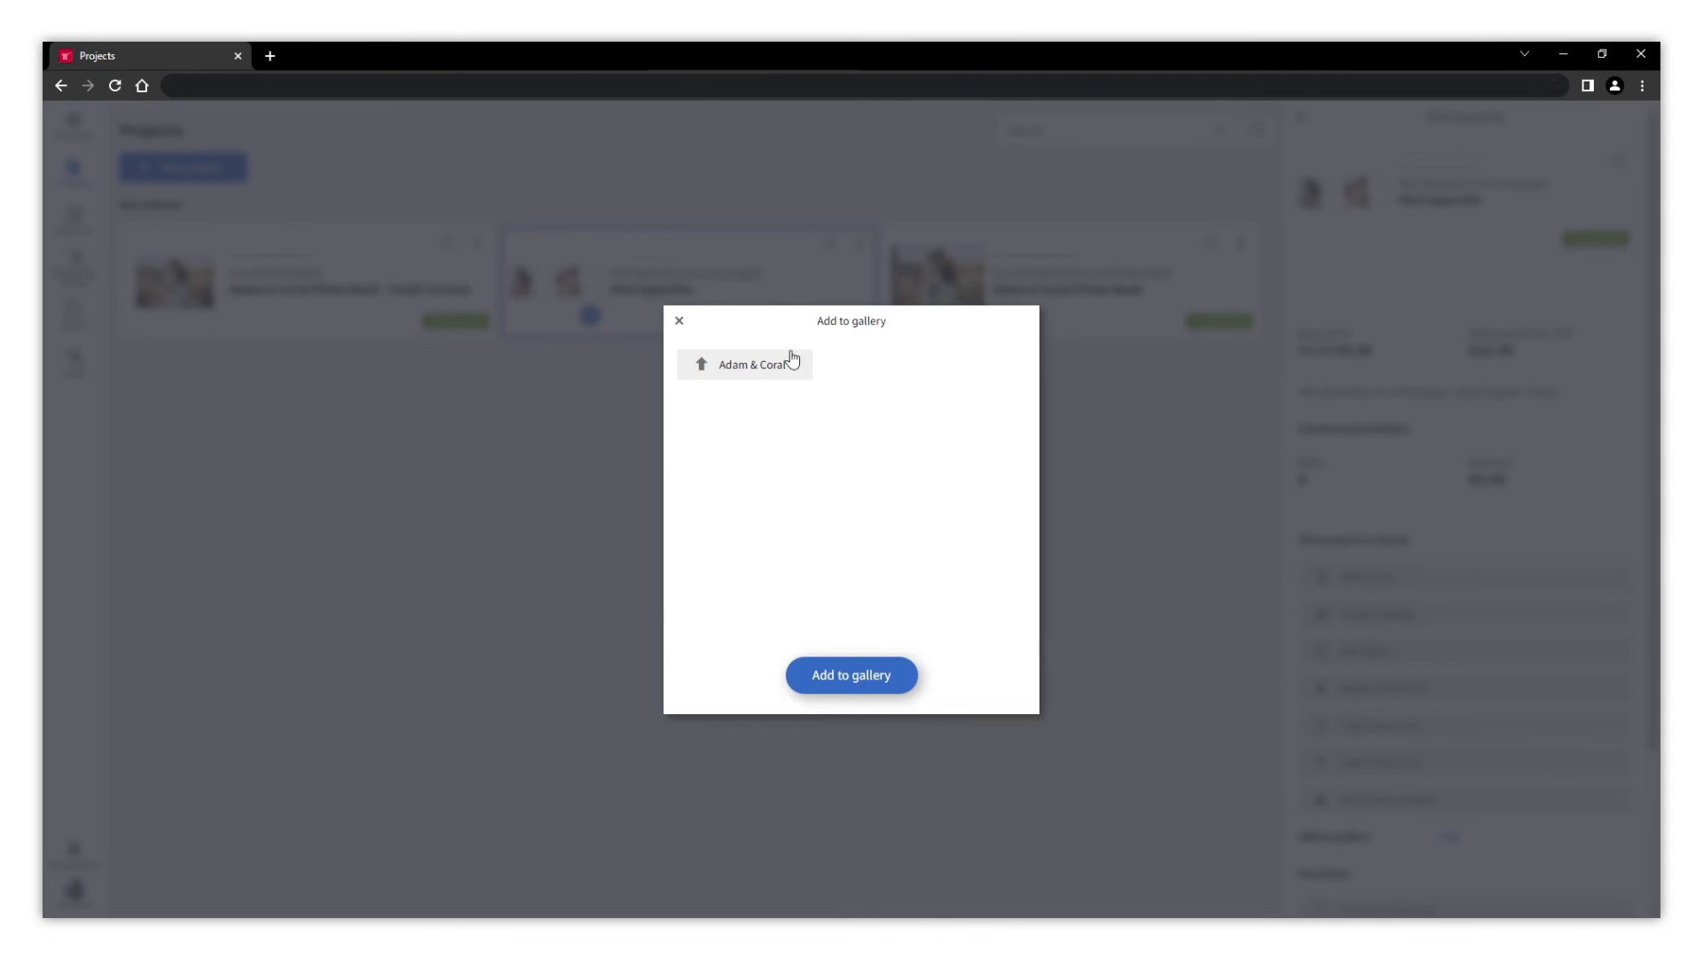
pyautogui.click(854, 676)
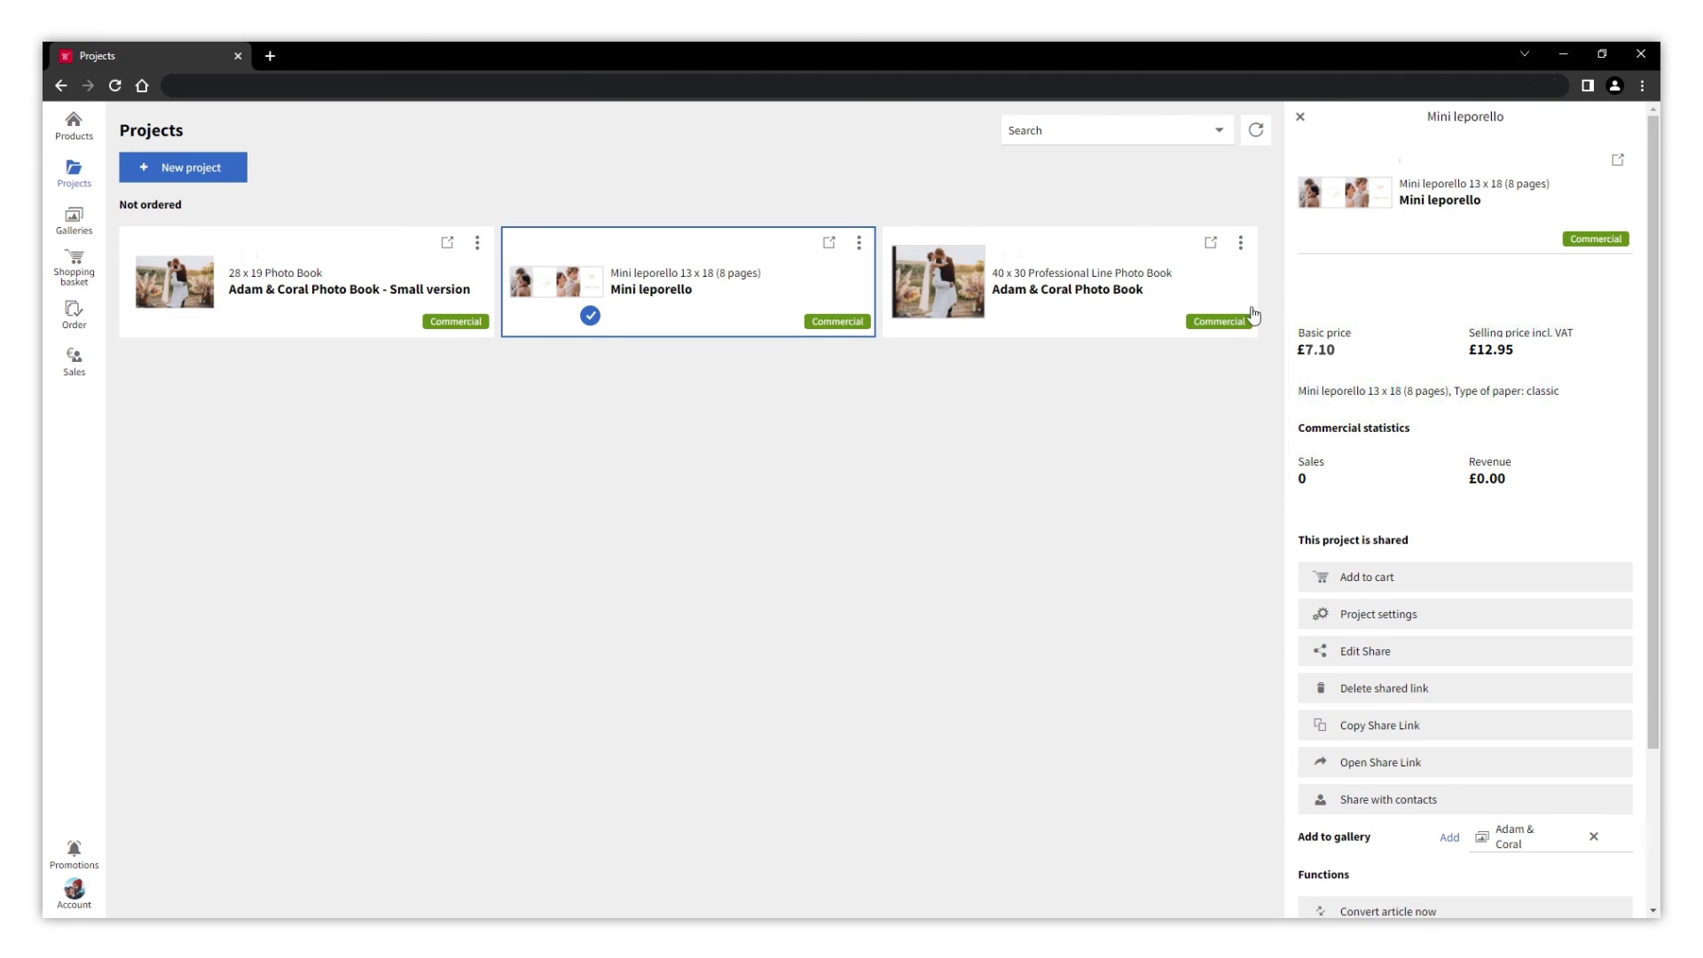
pyautogui.click(1301, 118)
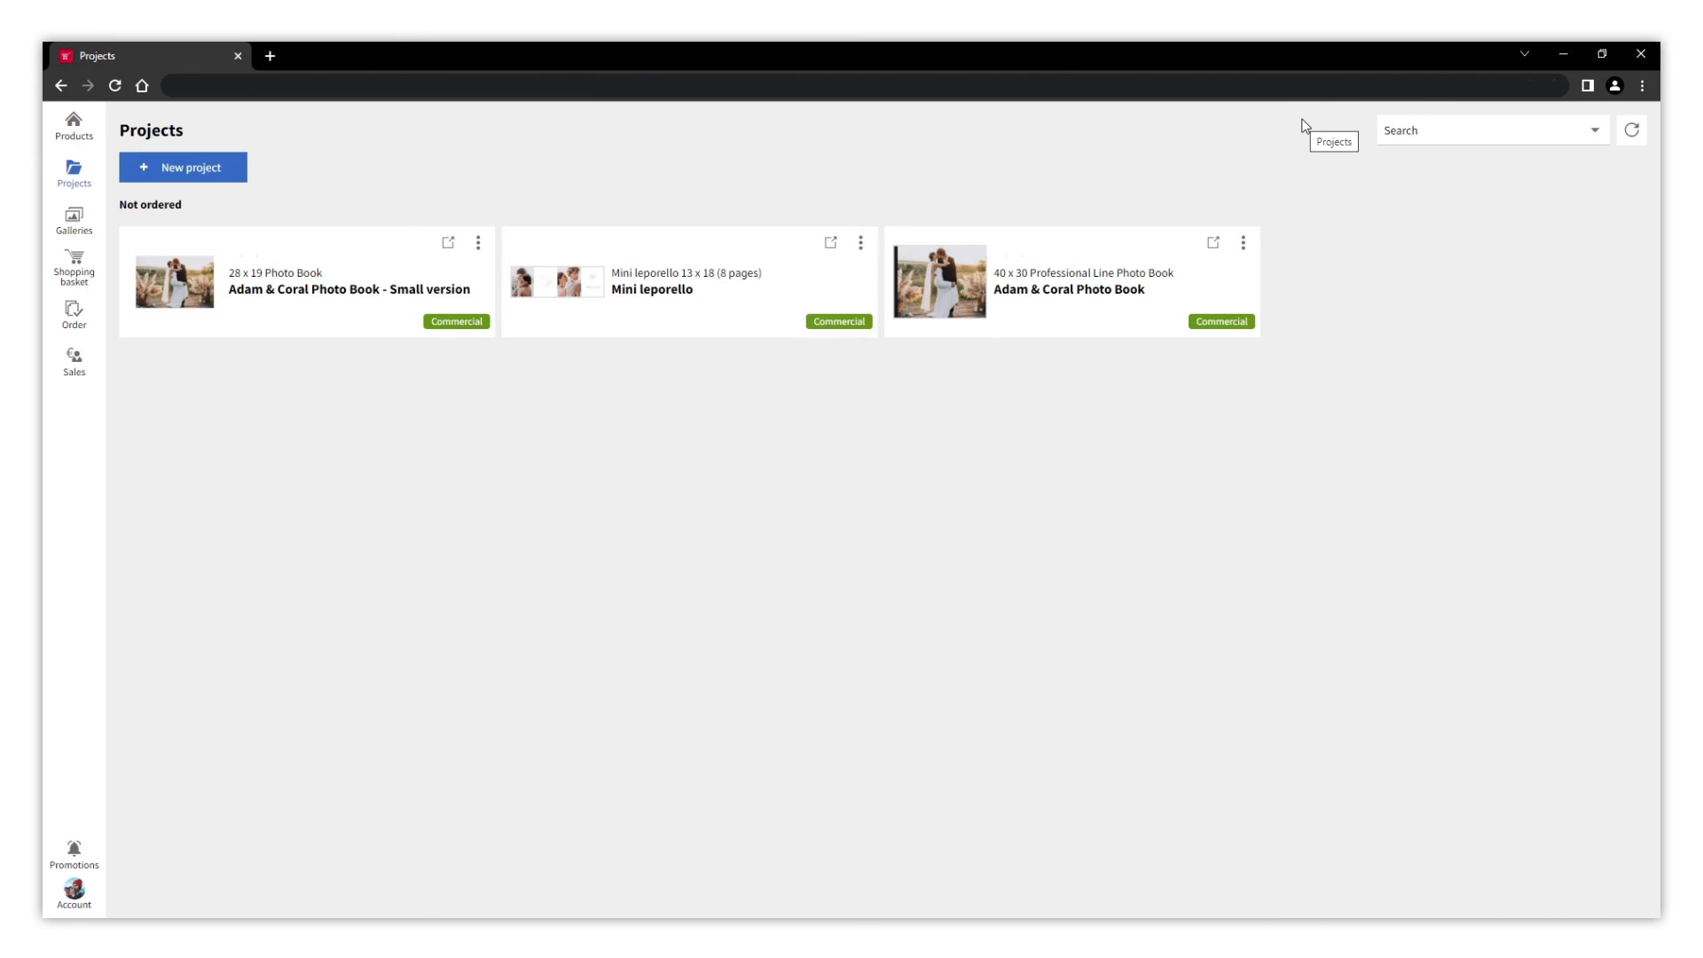
# - Add the 40 x 30 Professional Line photo book to the couple's wedding gallery
pyautogui.click(1242, 244)
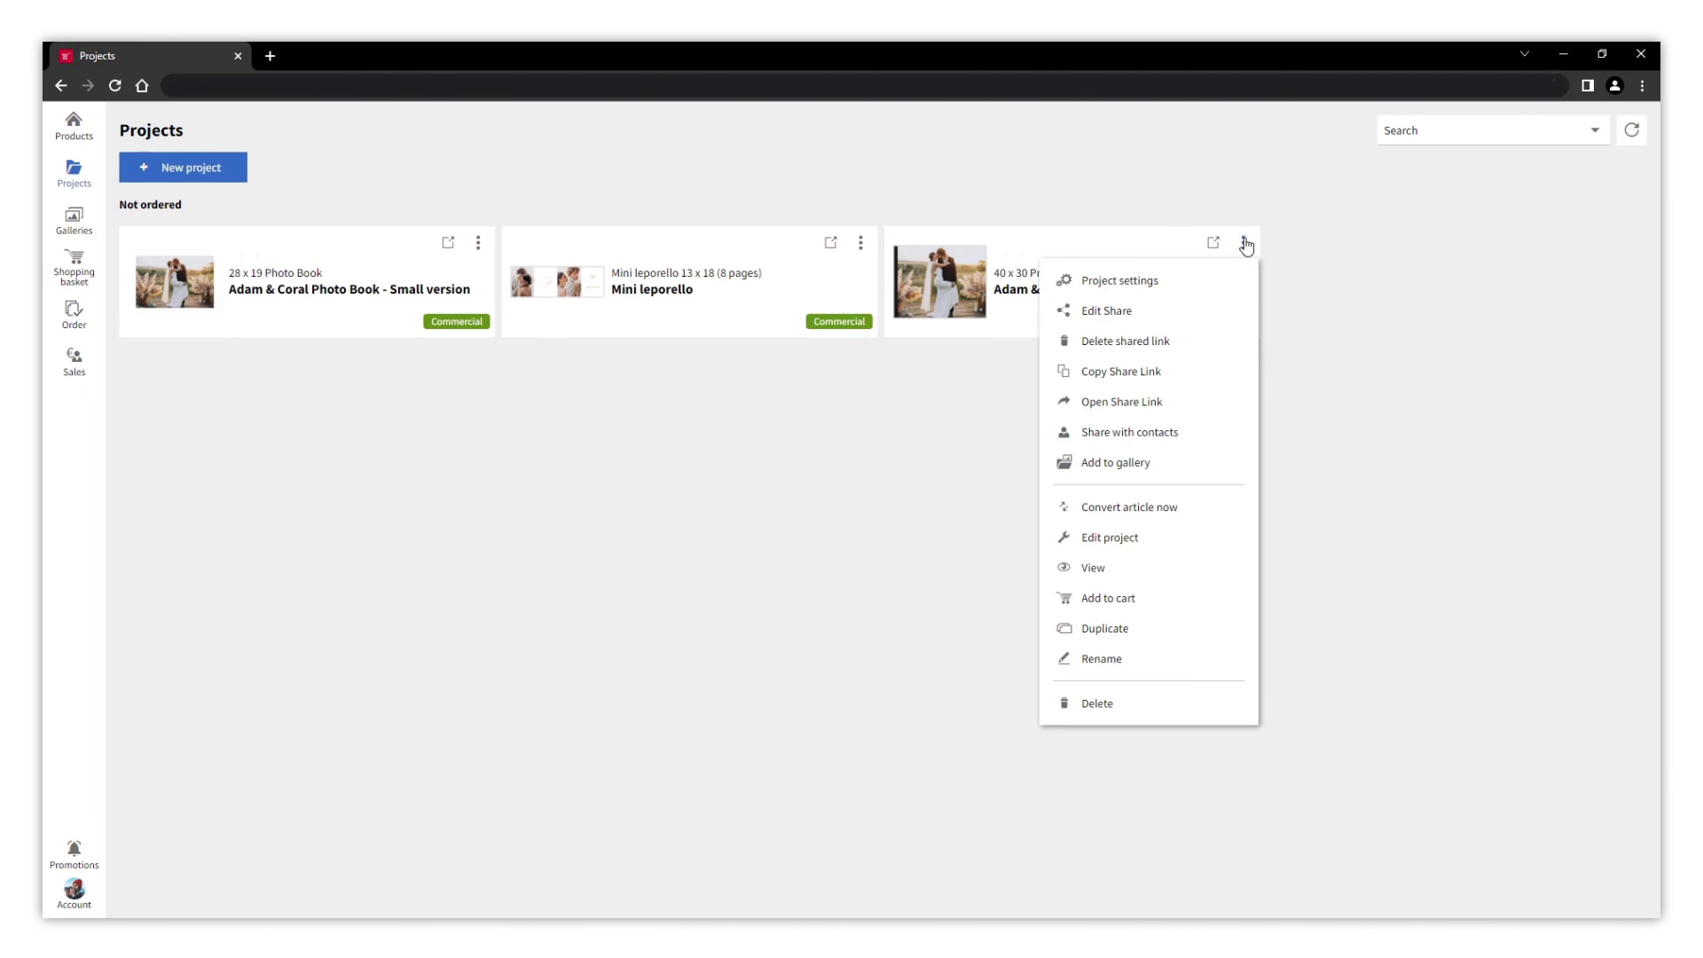
pyautogui.click(1113, 464)
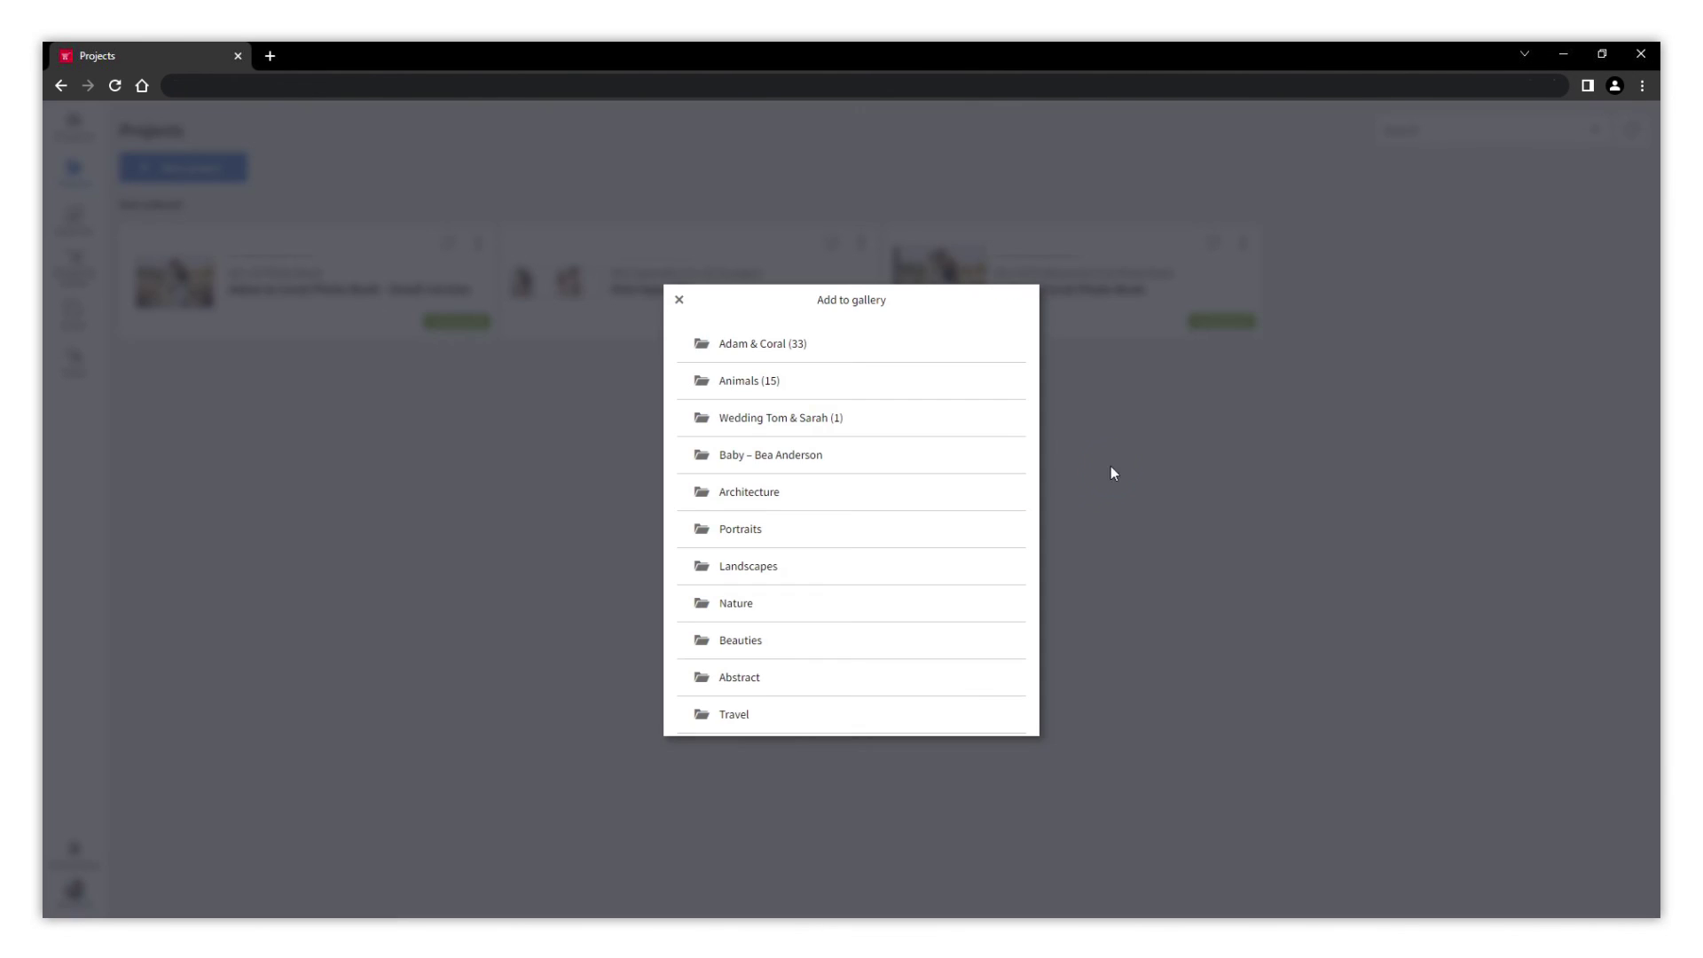
pyautogui.click(882, 353)
pyautogui.click(852, 679)
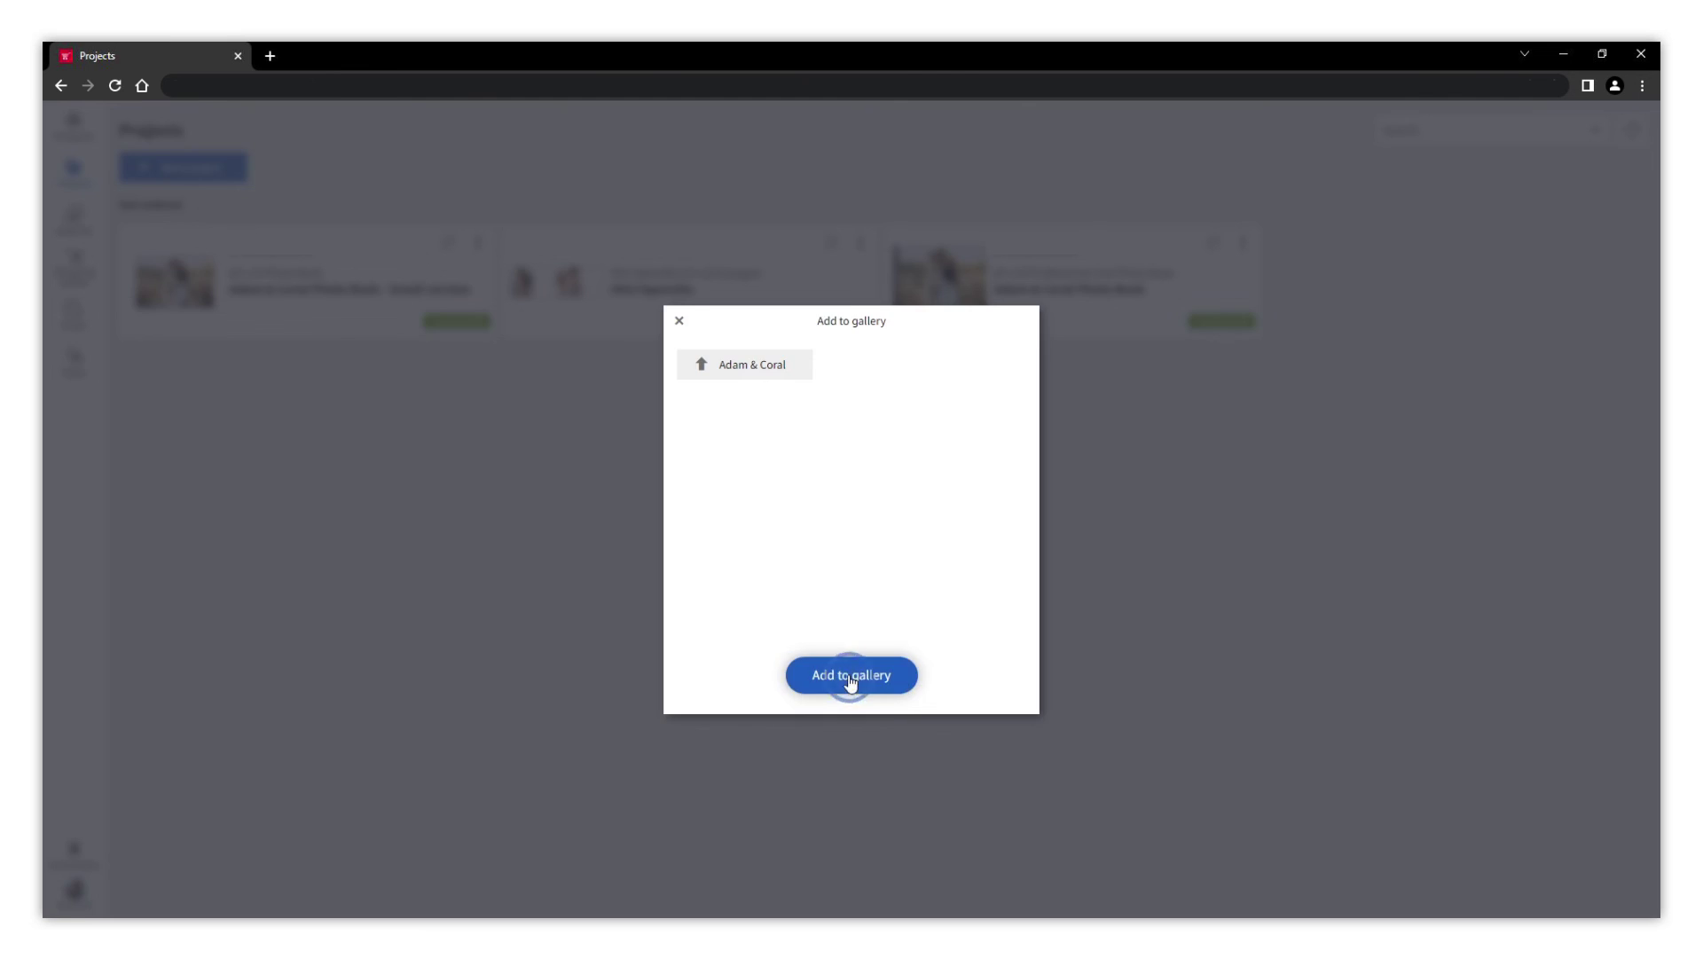
# - Add the small 28 x 19 version of the photo book to the couple's wedding gallery
pyautogui.click(478, 242)
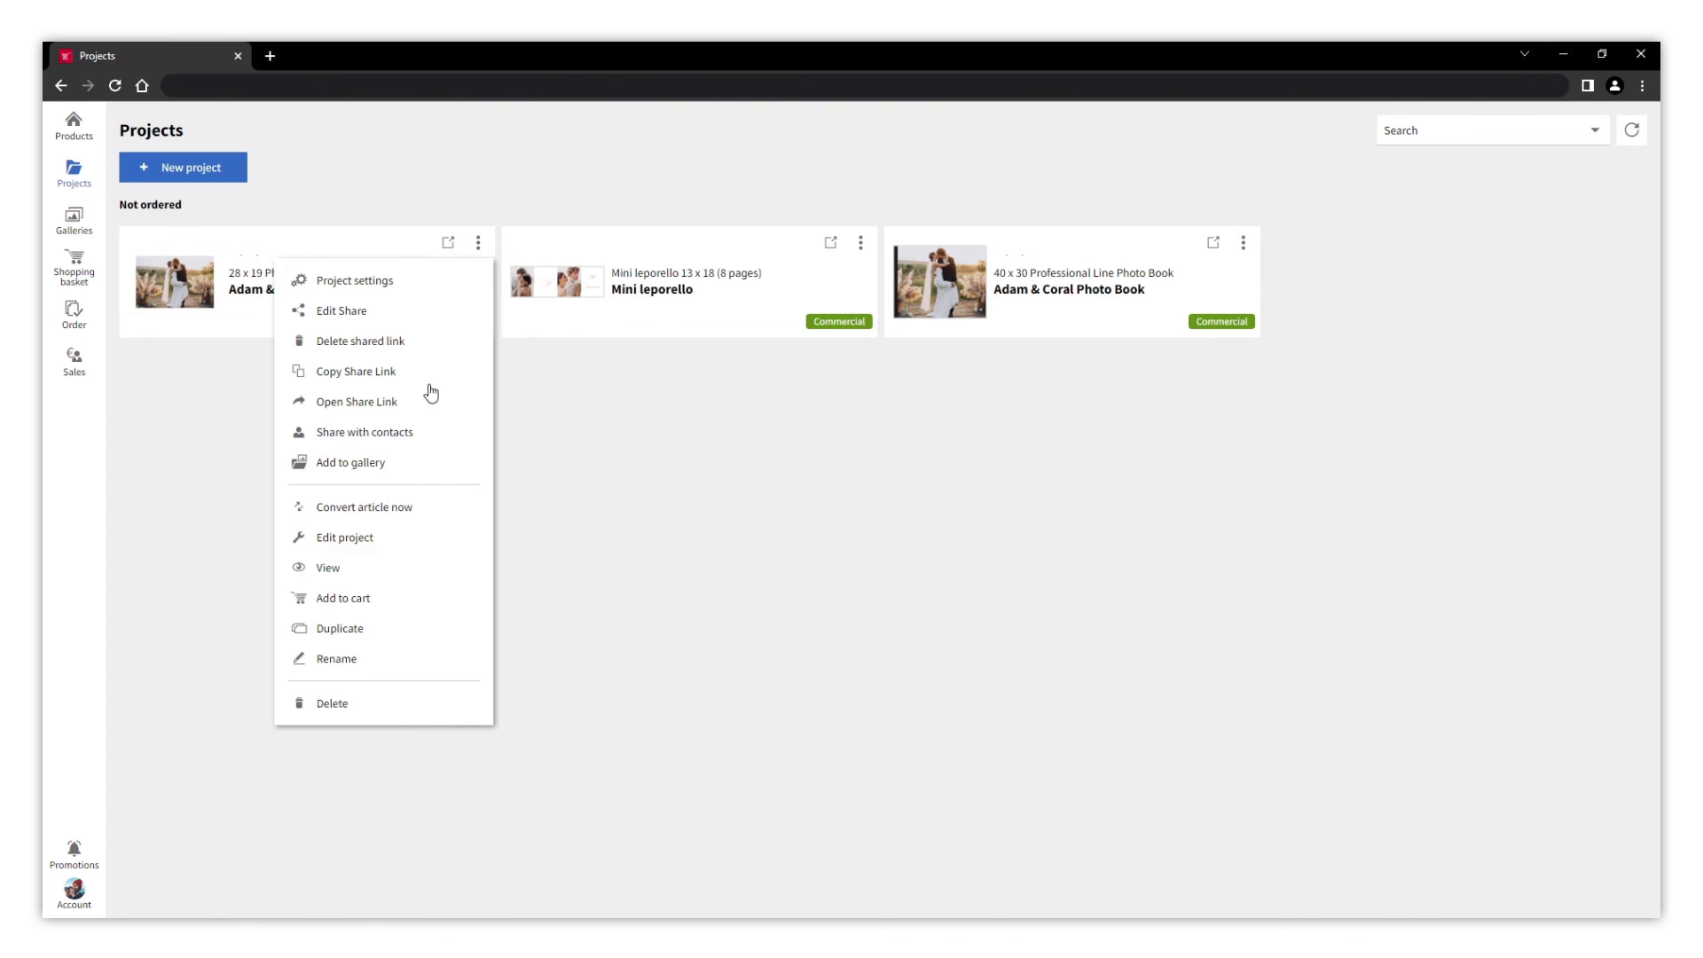
pyautogui.click(373, 462)
pyautogui.click(718, 346)
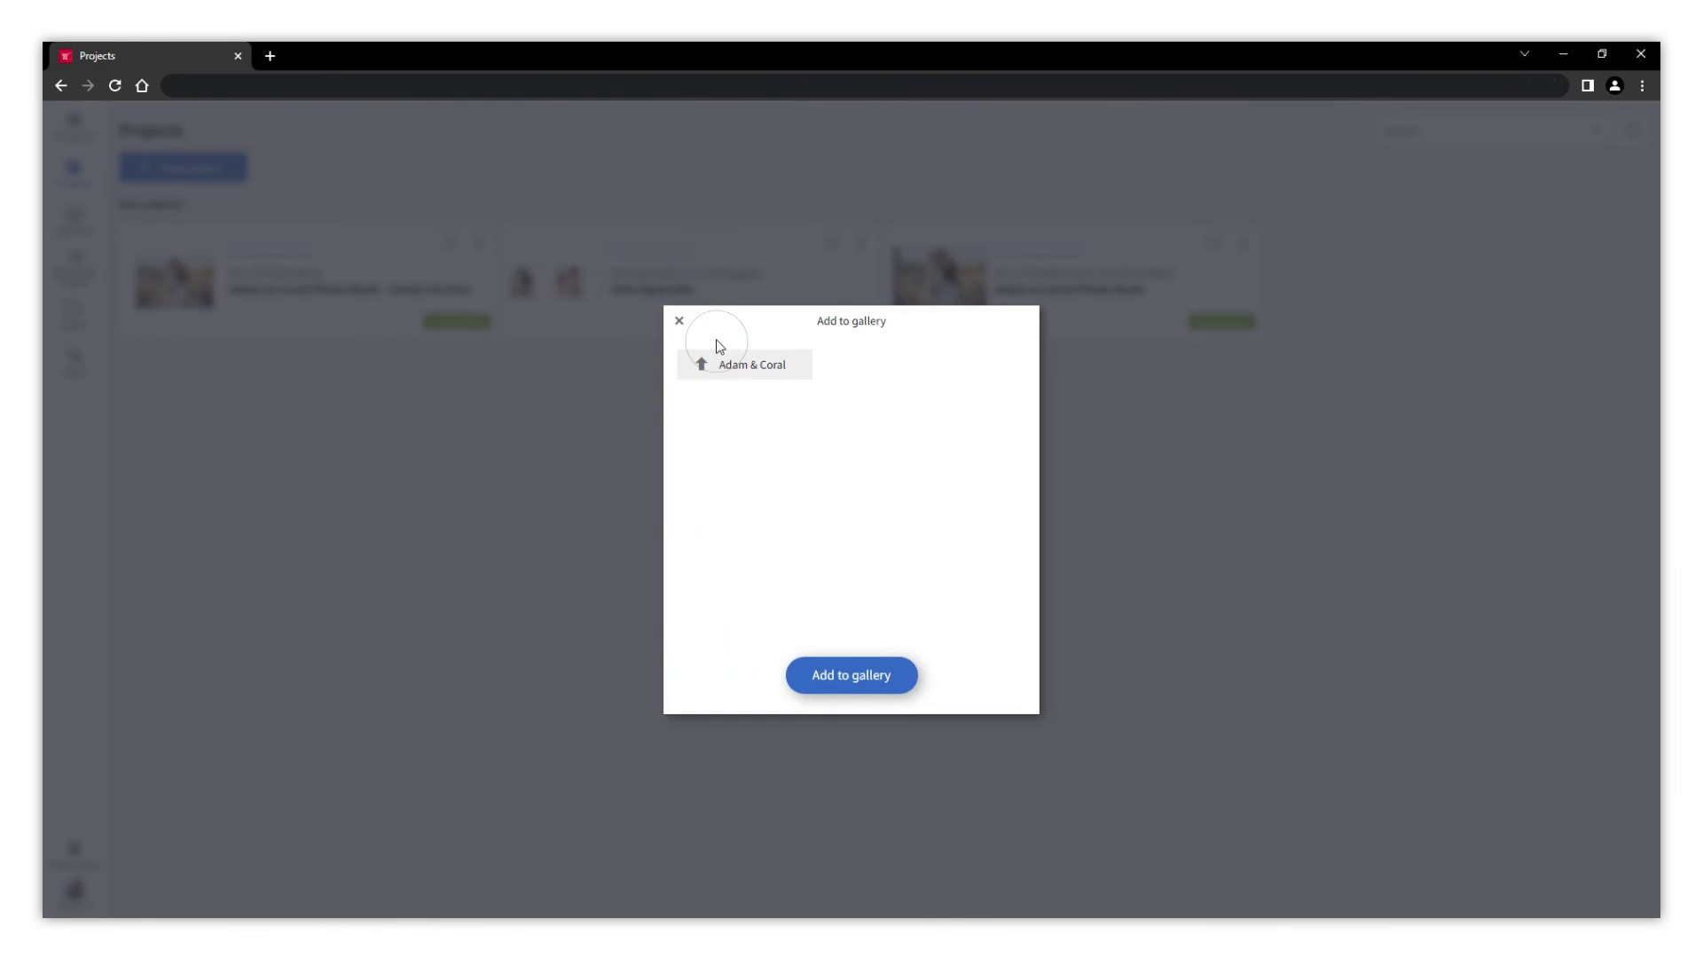
pyautogui.click(834, 679)
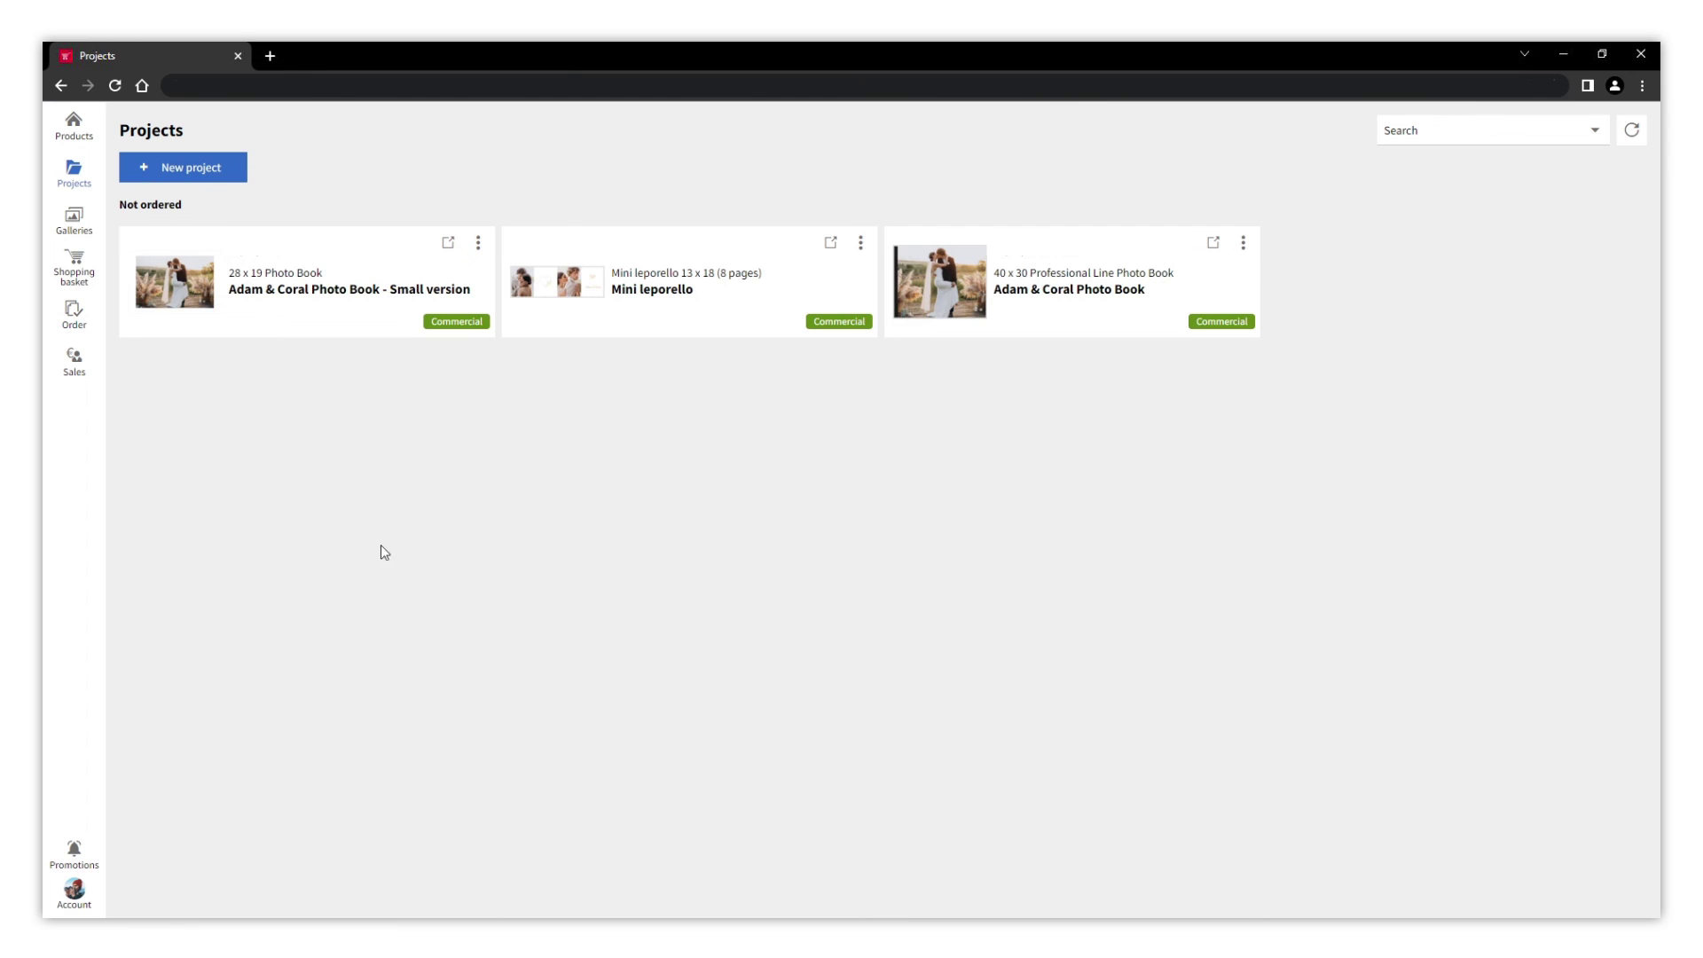
# - Open the shared page of the couple's wedding gallery and look through its products and photos
pyautogui.click(76, 220)
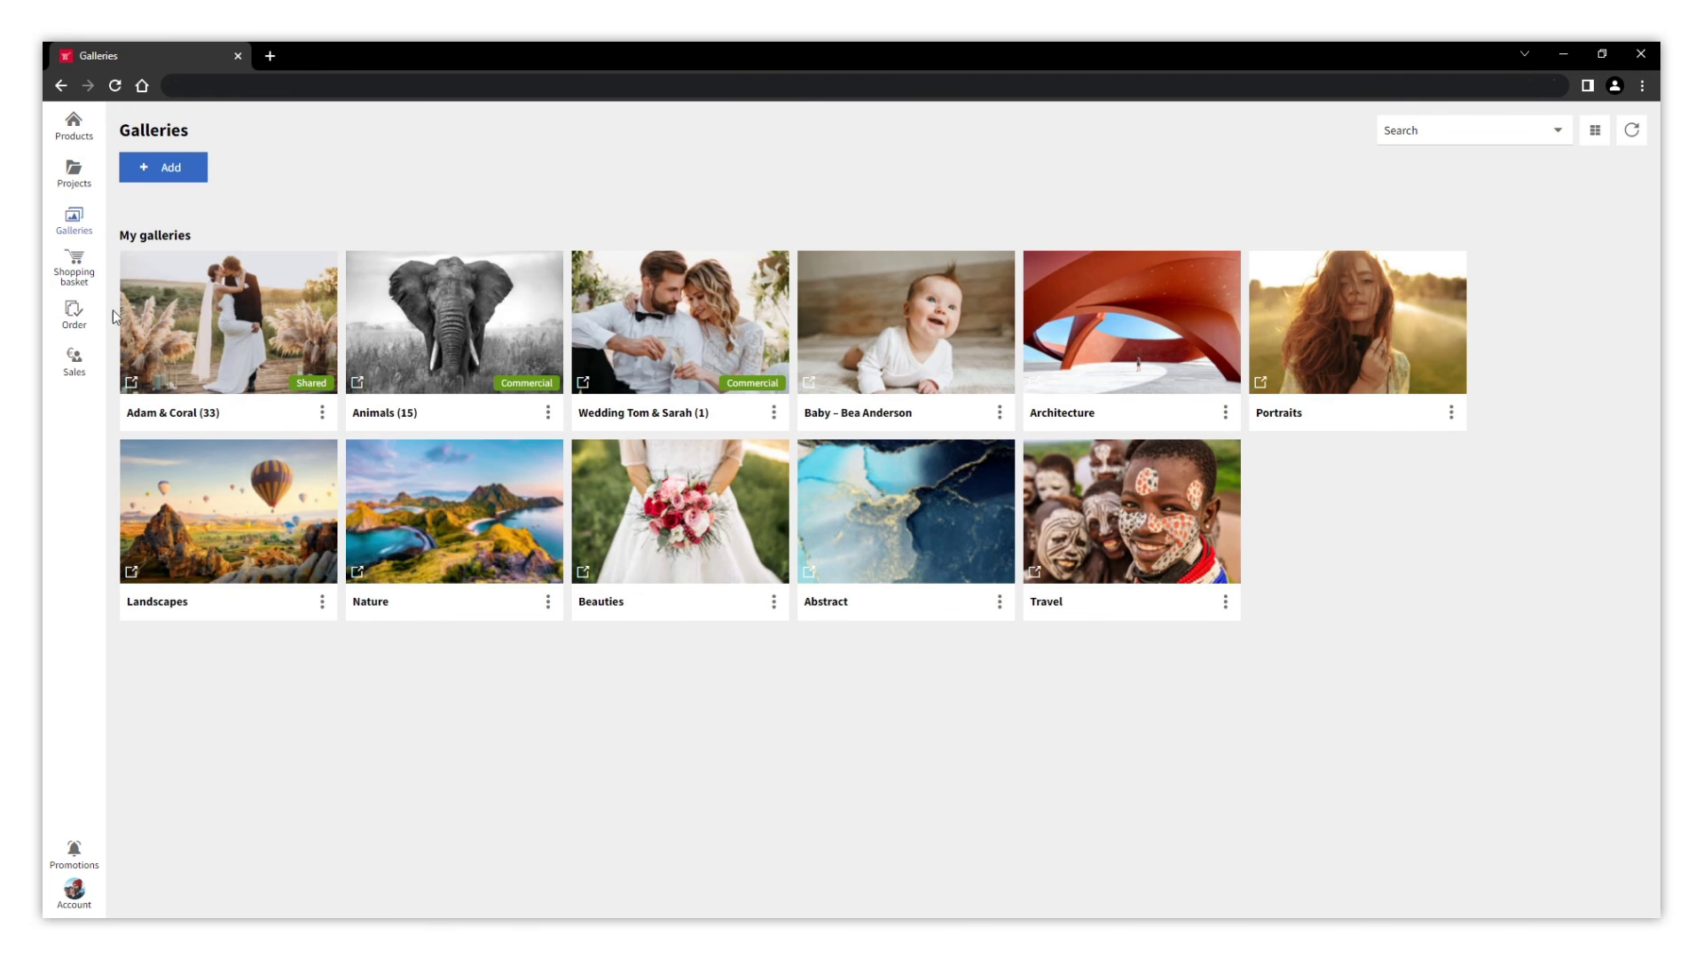
pyautogui.click(133, 384)
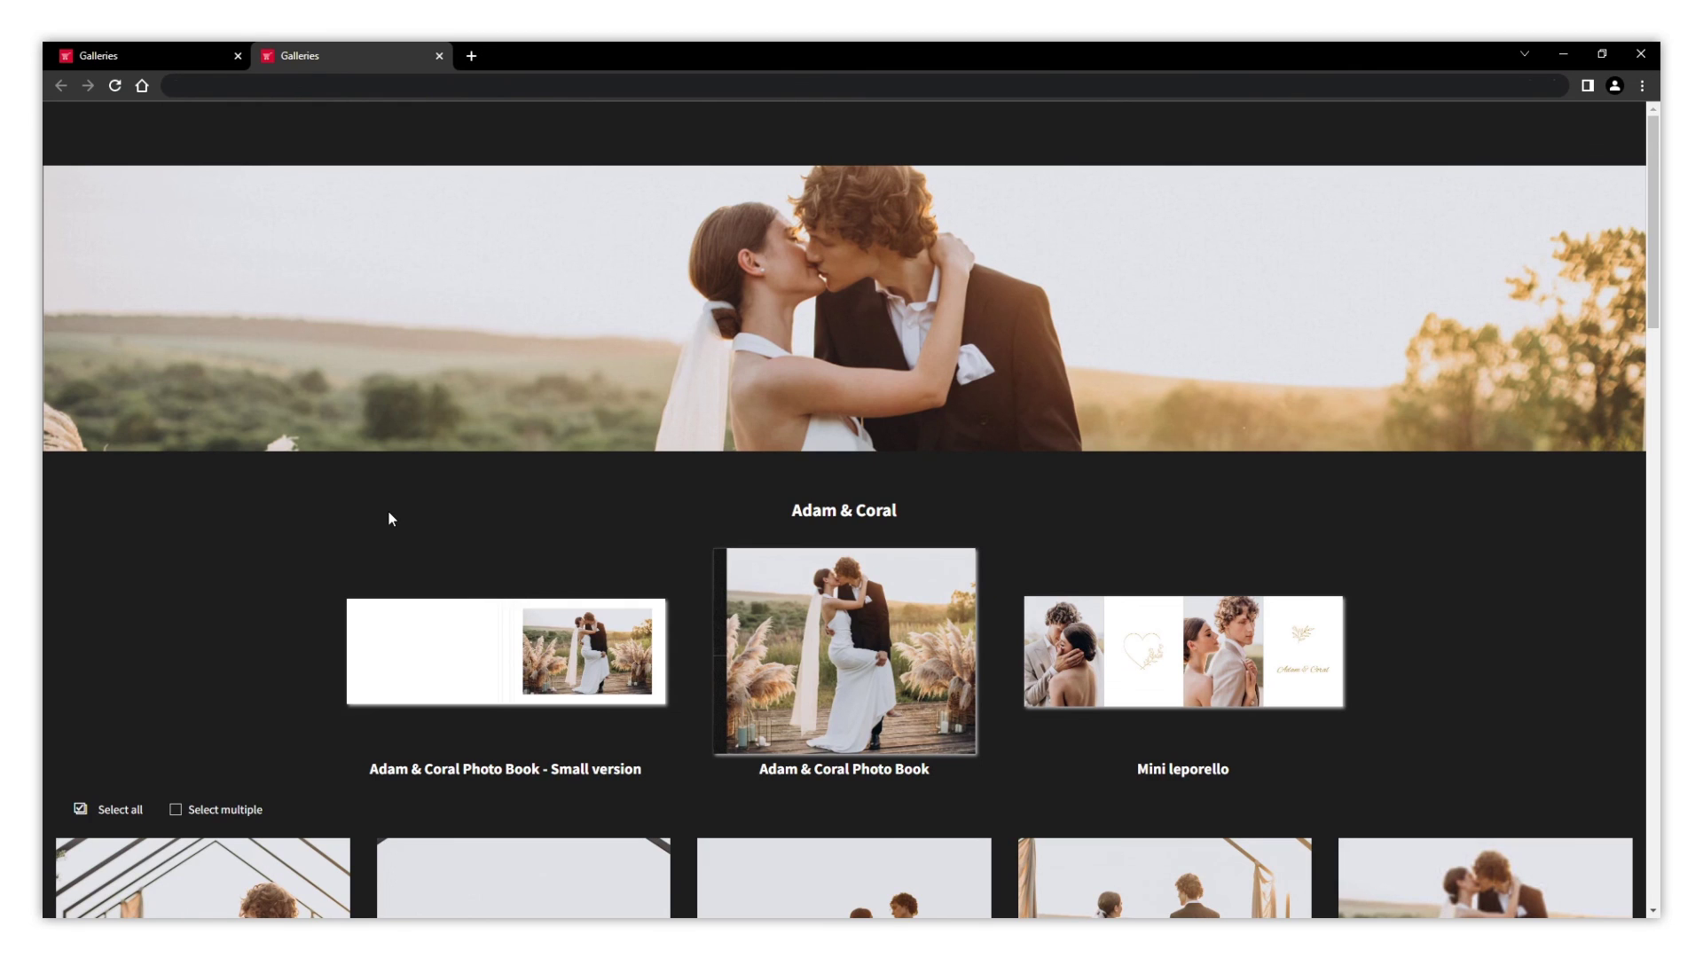
pyautogui.moveTo(1652, 275); pyautogui.dragTo(1640, 402)
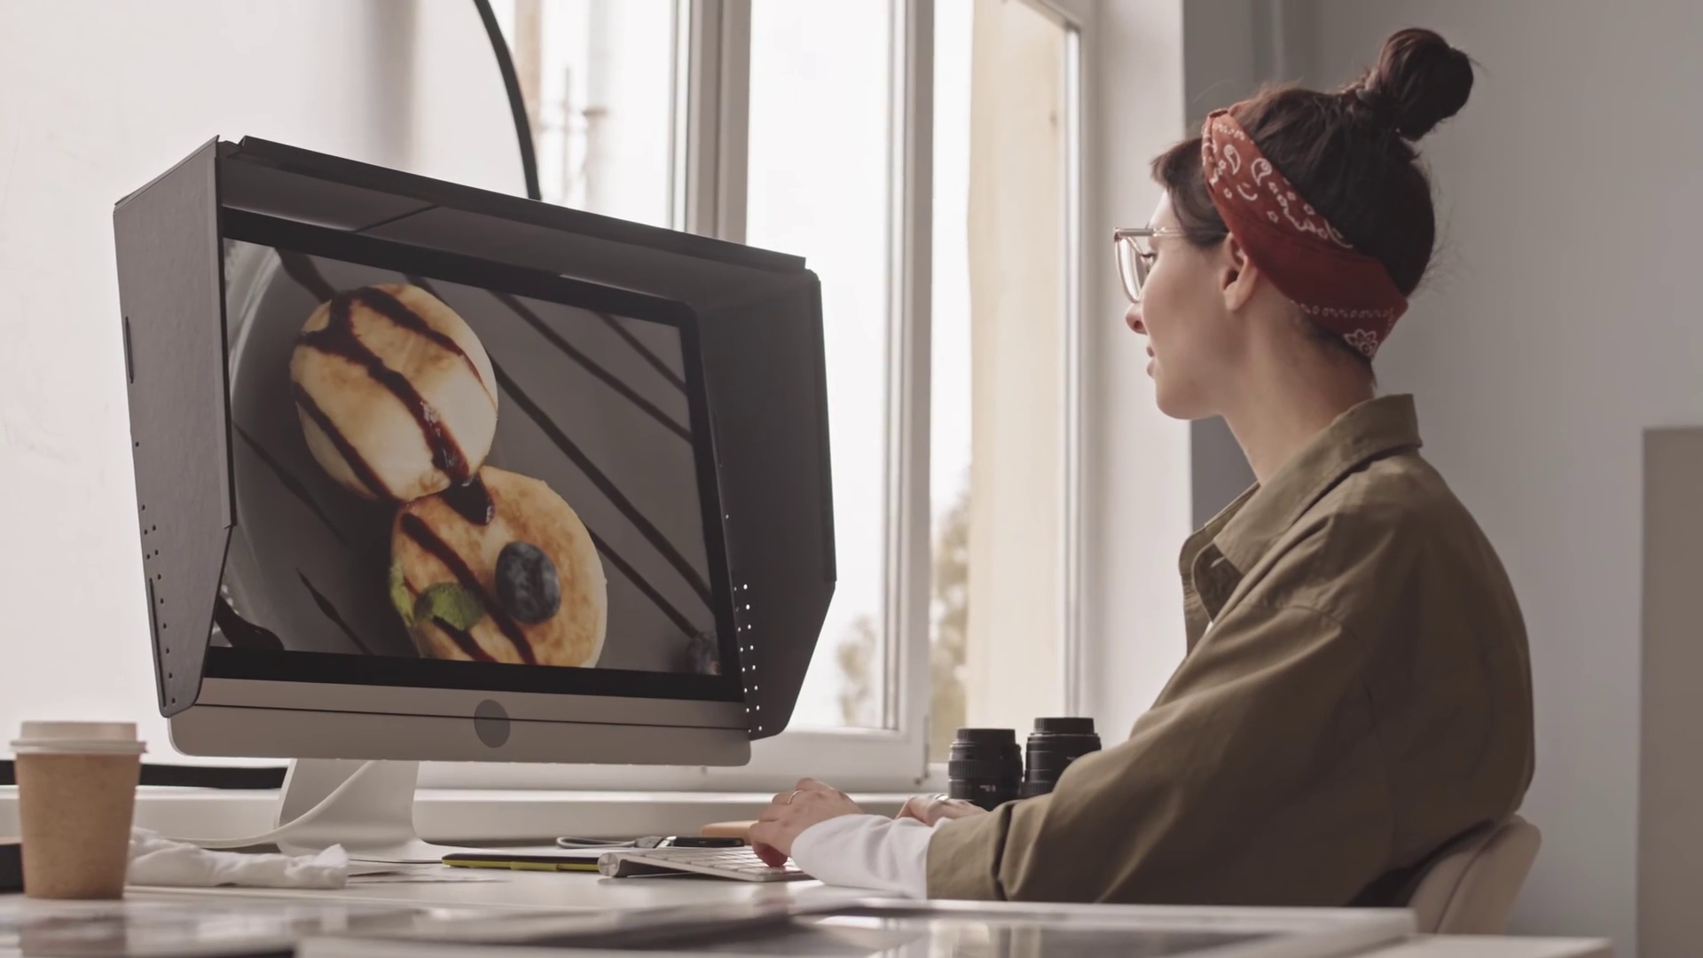